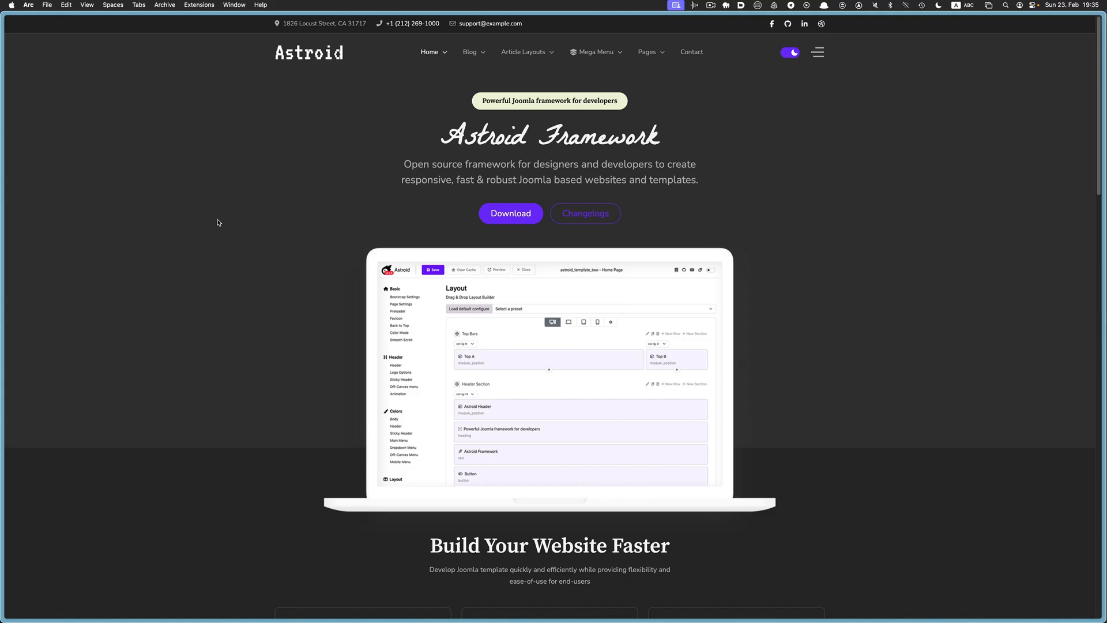
Browse the demo site's Home Version 4 page and another home page variant
mouse_move(449, 62)
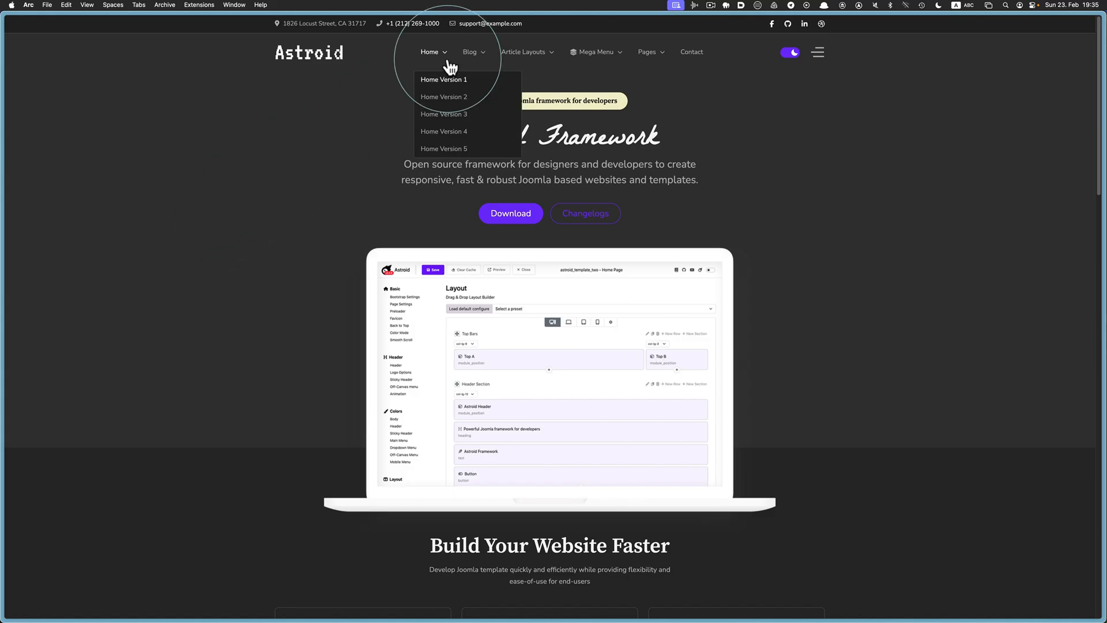
left_click(456, 137)
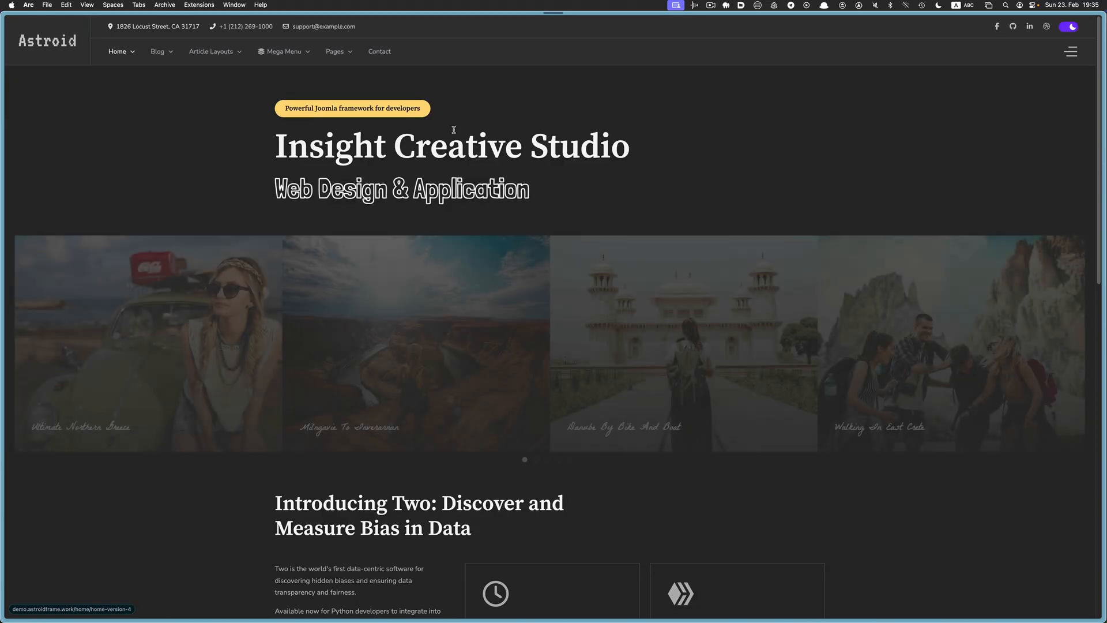
mouse_move(123, 51)
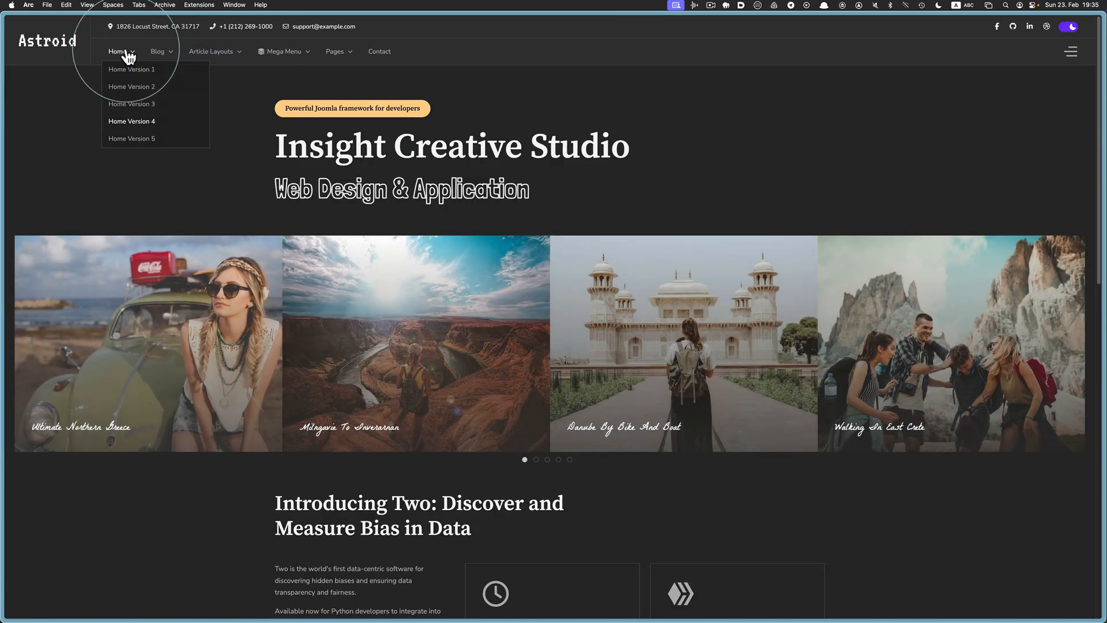
left_click(142, 140)
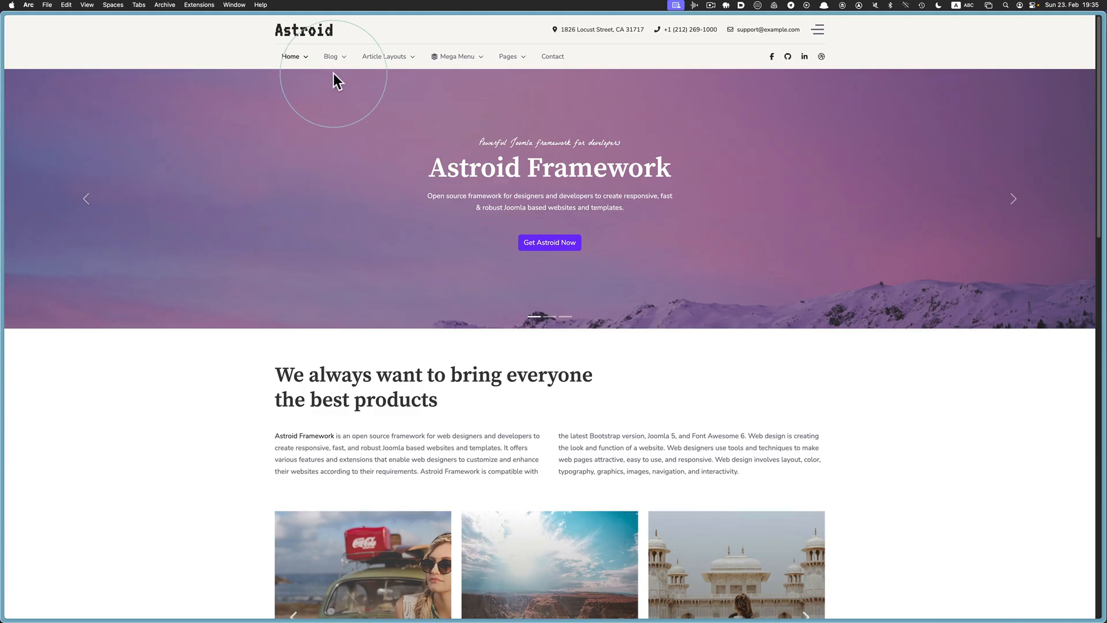
View the Blog List - Right and Photography Example layouts, then the Appetizing Angles article
mouse_move(331, 60)
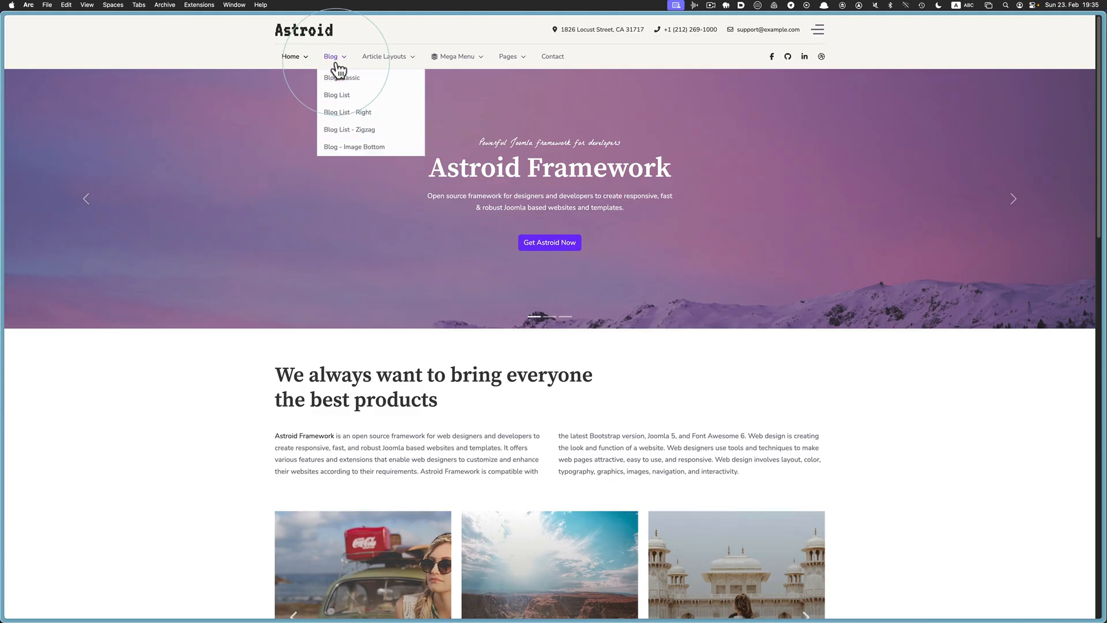
left_click(344, 114)
mouse_move(536, 58)
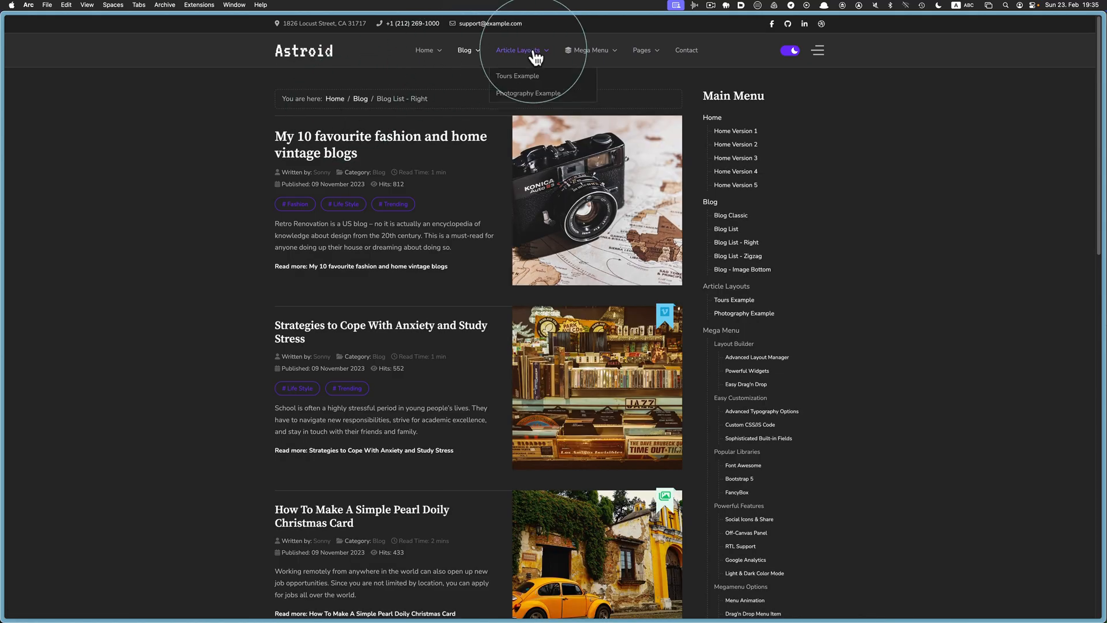
left_click(529, 93)
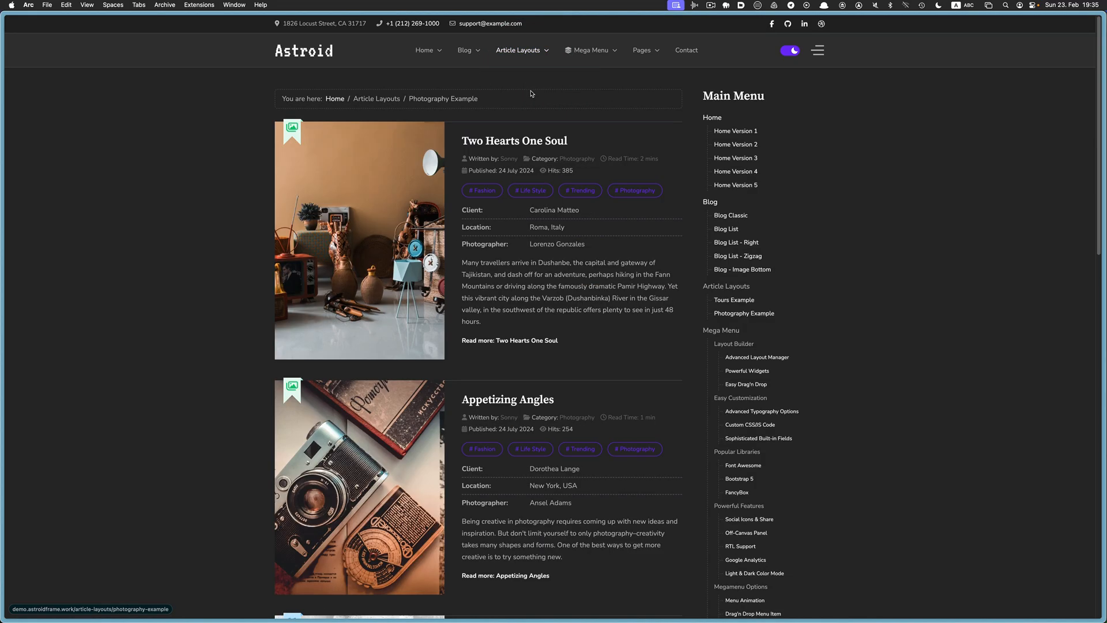
left_click(496, 399)
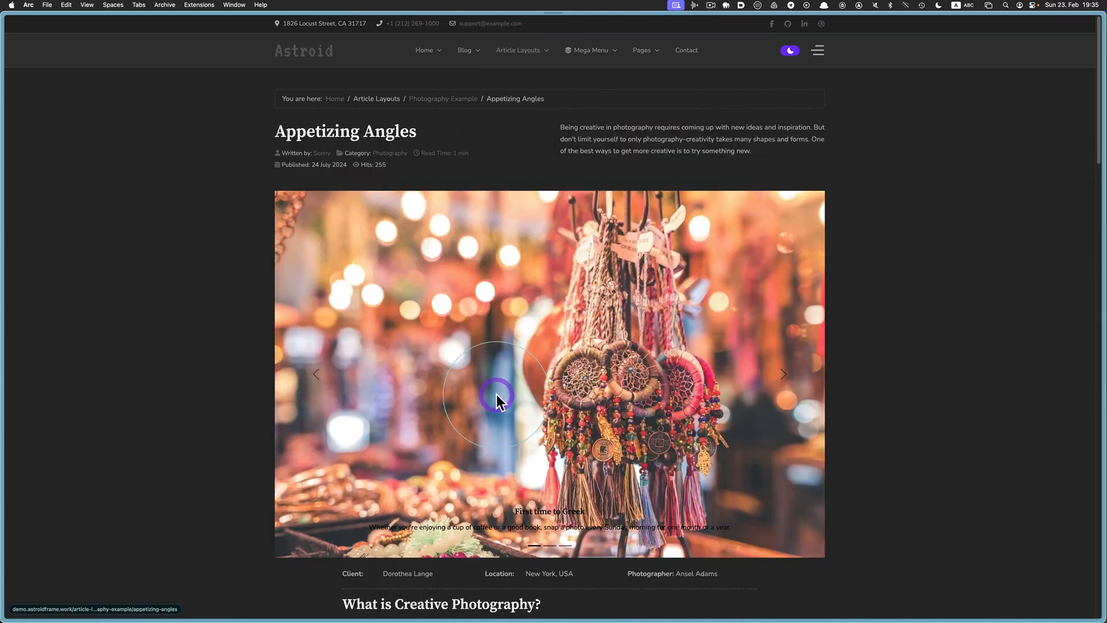
scroll(508, 359, "down", 20)
scroll(508, 359, "up", 20)
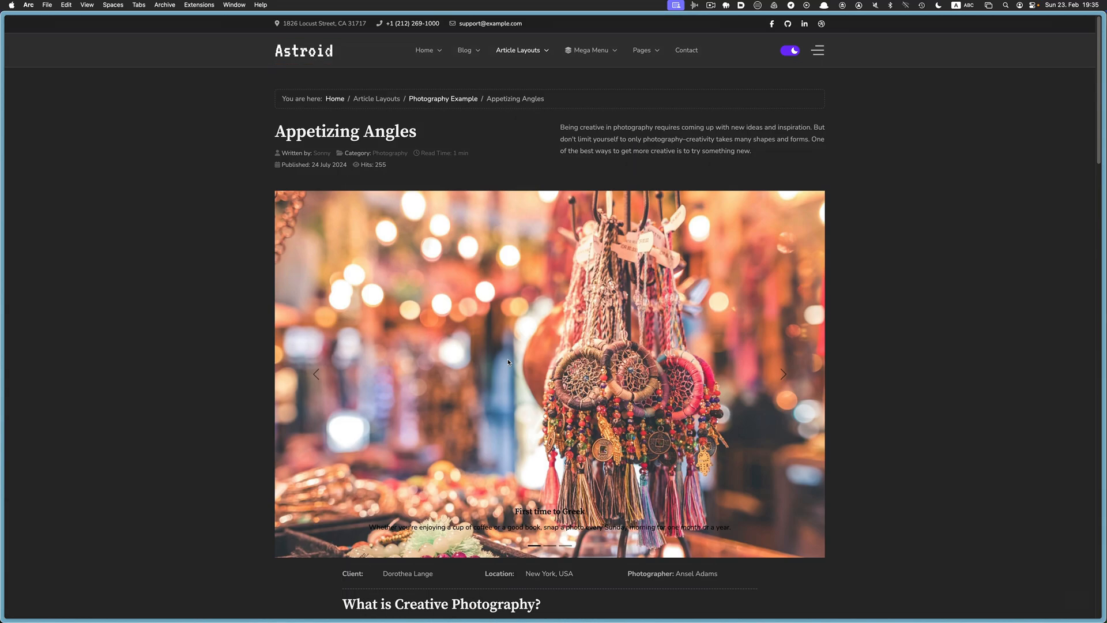
mouse_move(590, 52)
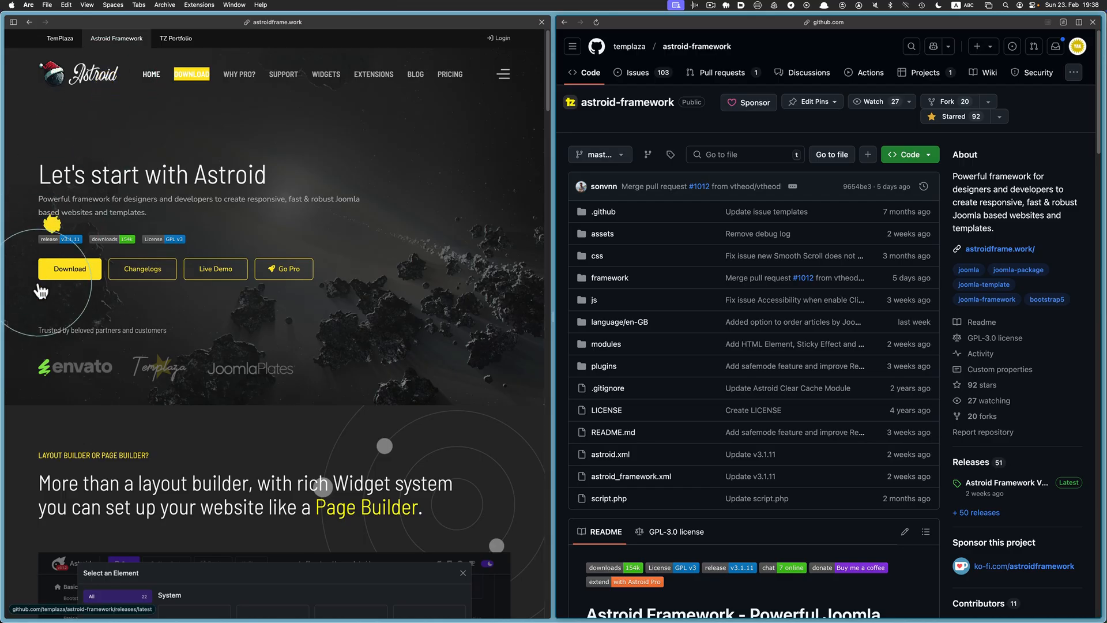
Open the Astroid Download page and follow the Core Framework download link to GitHub
left_click(90, 279)
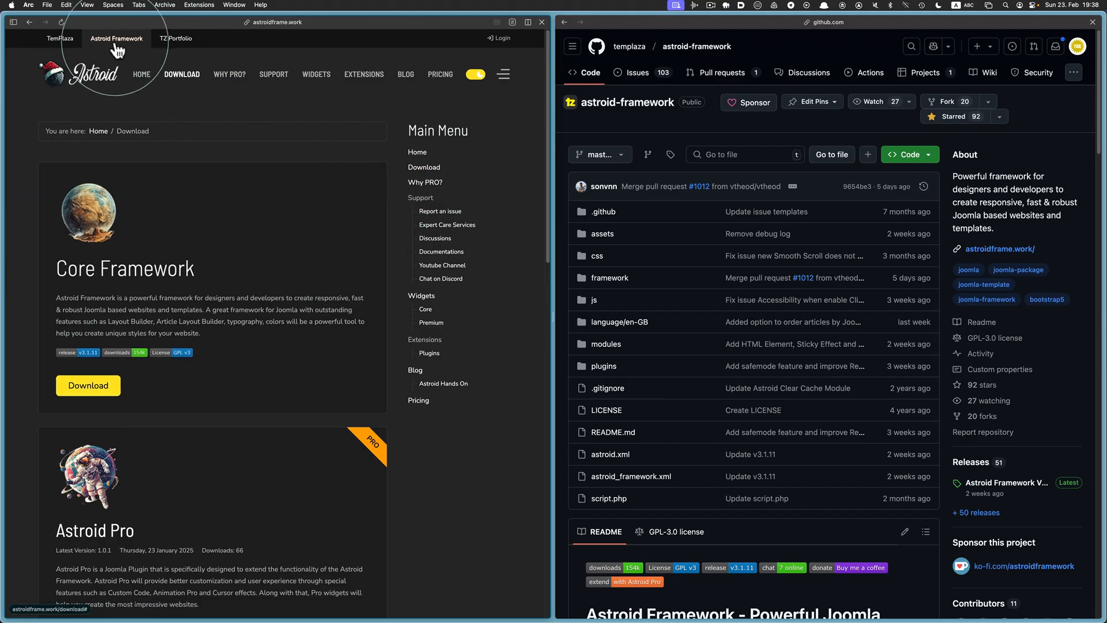
left_click(90, 383)
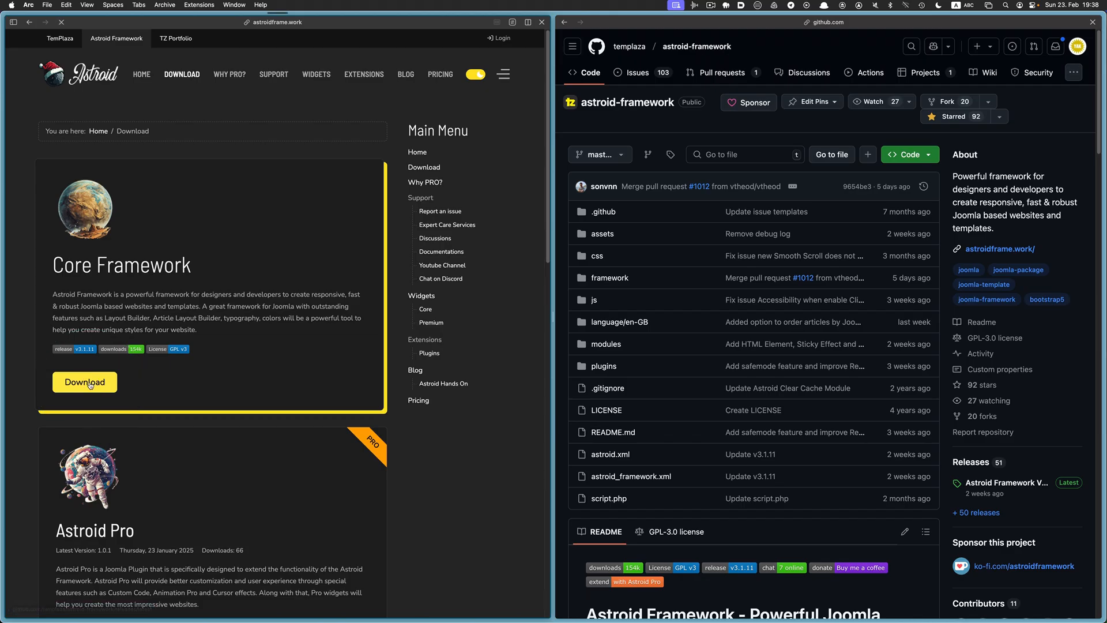
Compare the v3.1.11 release page with the Releases list, then close the releases split view
scroll(372, 365, "down", 15)
scroll(372, 365, "up", 15)
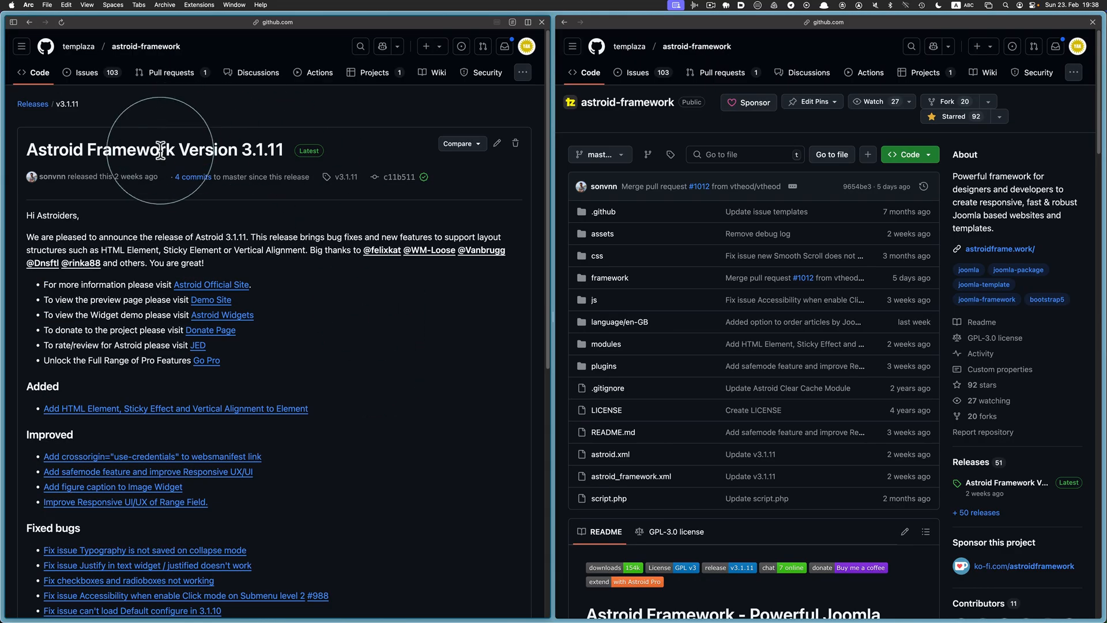
scroll(636, 55, "down", 1)
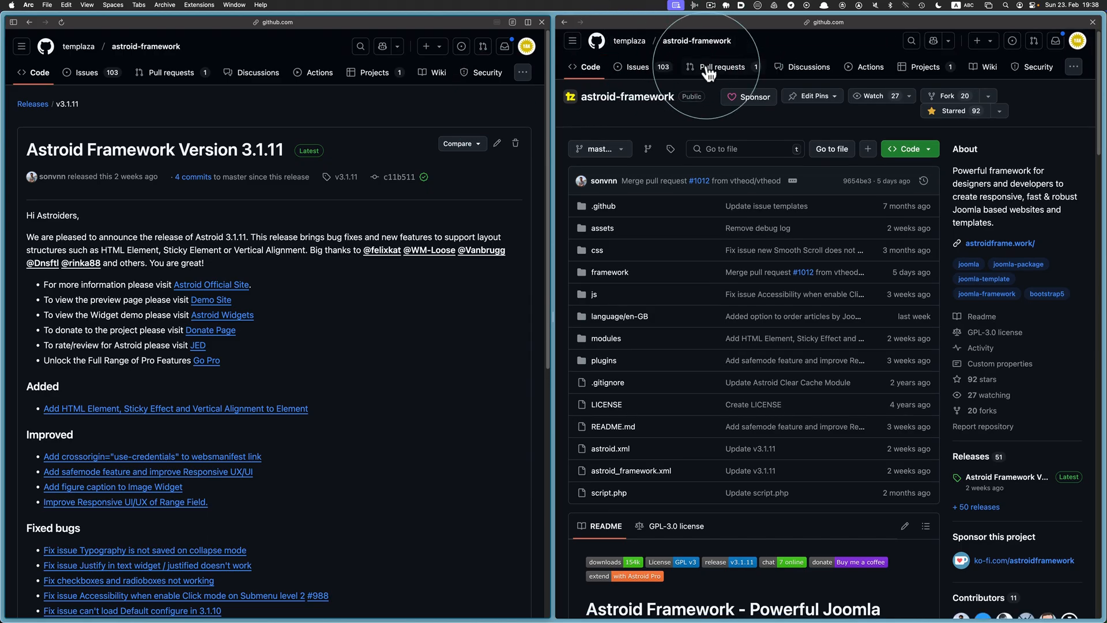
scroll(710, 69, "up", 1)
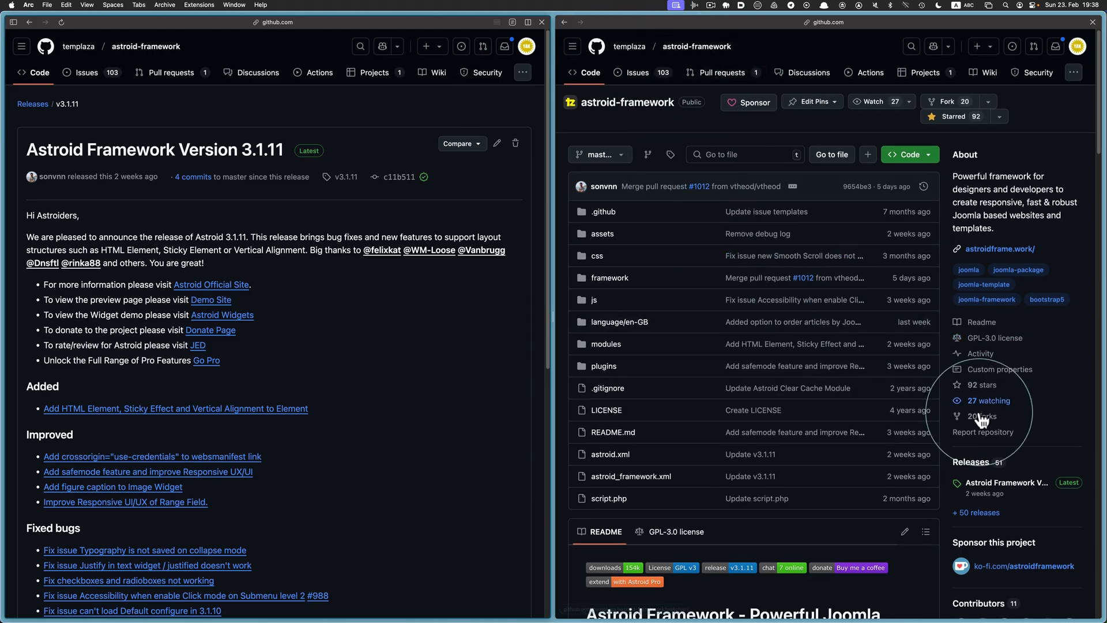
left_click(990, 513)
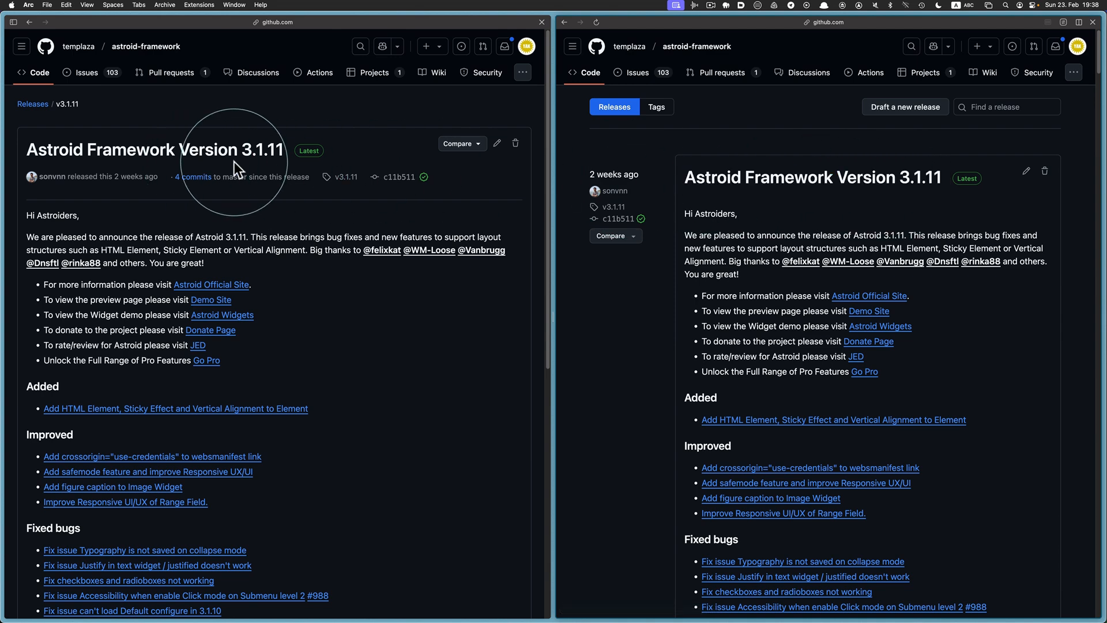
scroll(651, 307, "down", 20)
scroll(655, 312, "up", 20)
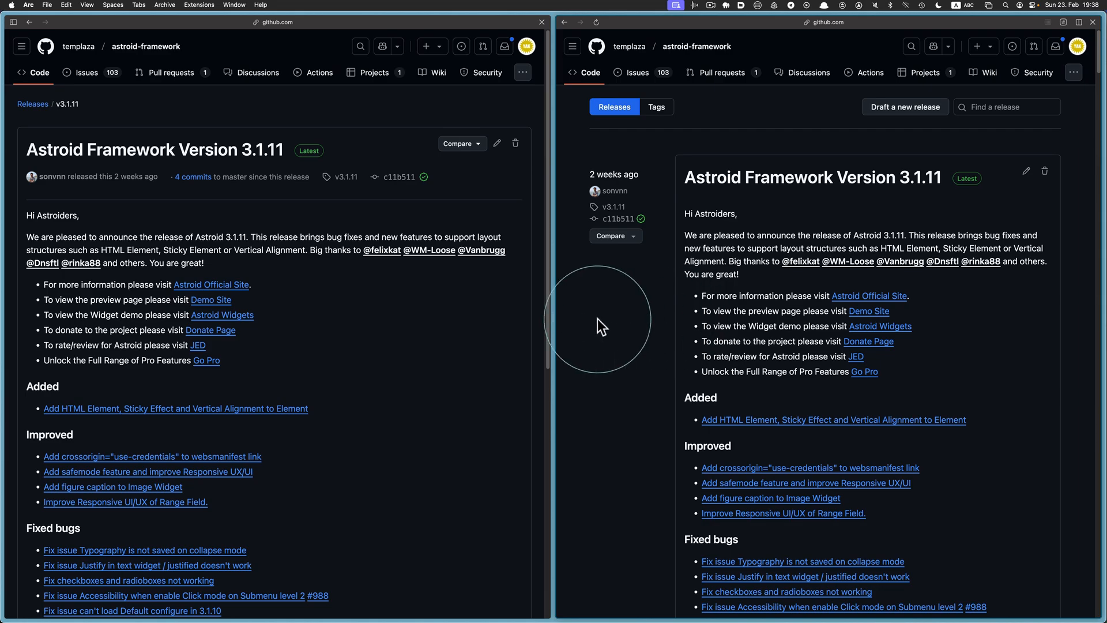
scroll(468, 323, "down", 10)
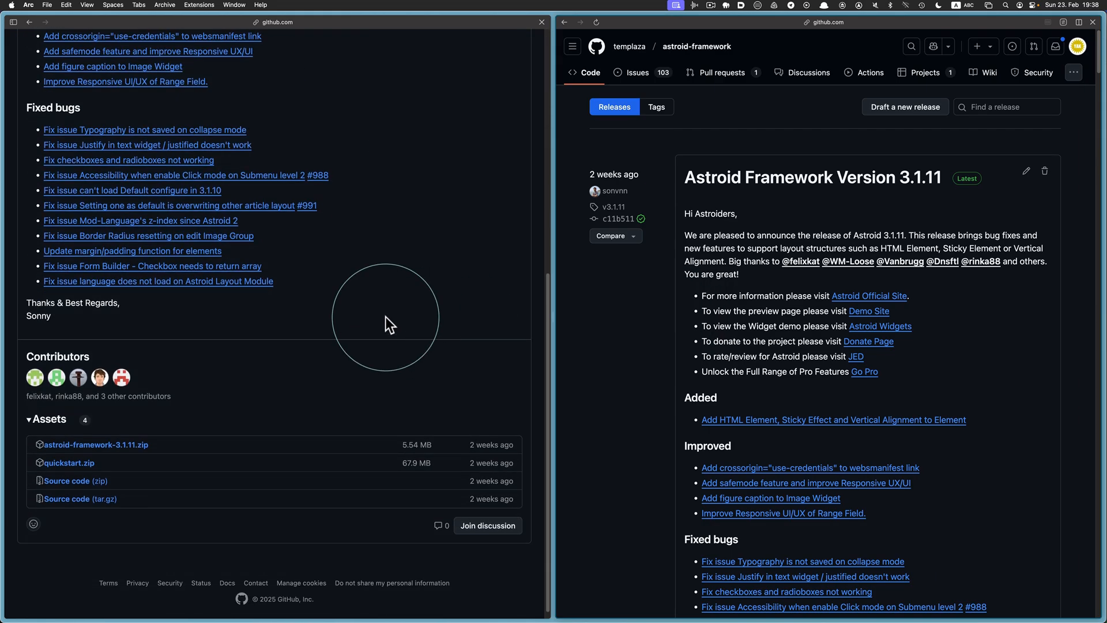
scroll(312, 406, "up", 10)
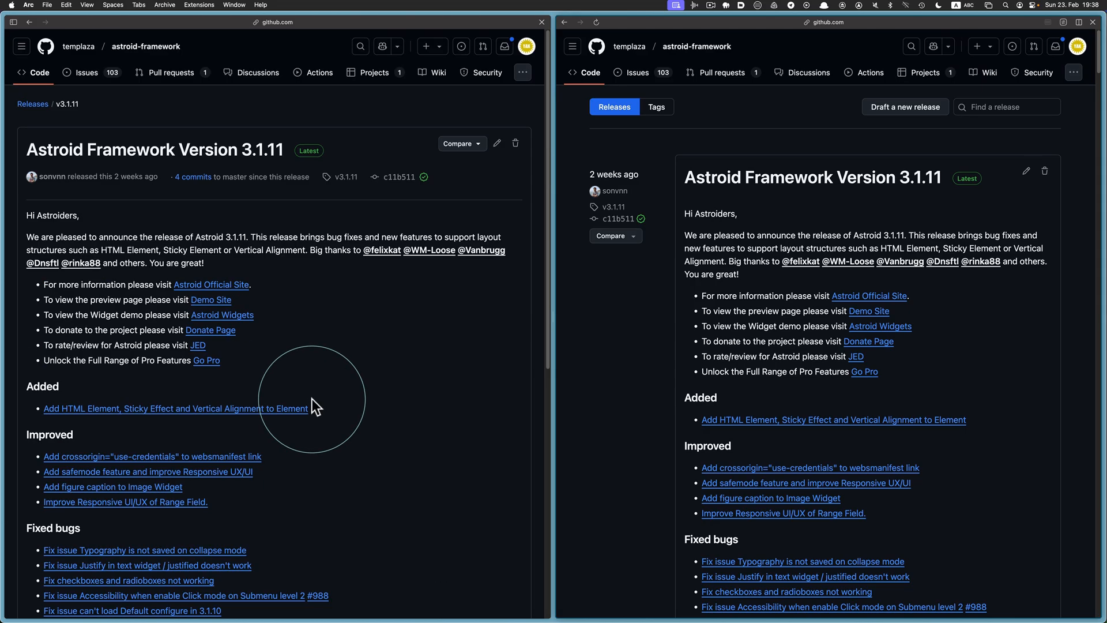
left_click(1092, 23)
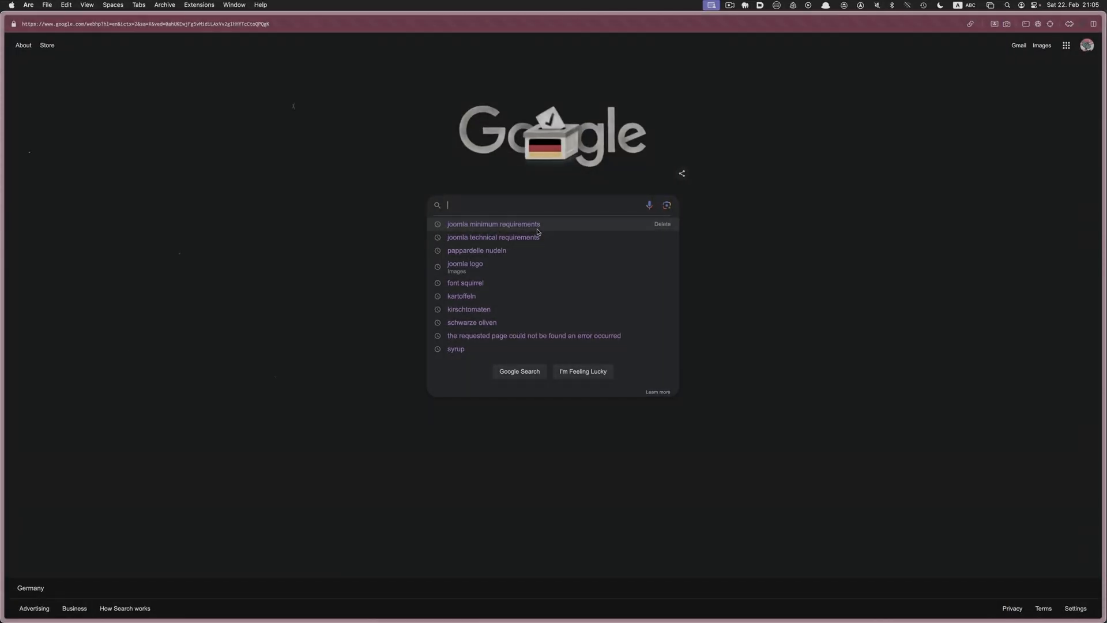
Rerun the 'joomla minimum requirements' search and open the Joomla manual's Technical Requirements page
left_click(537, 230)
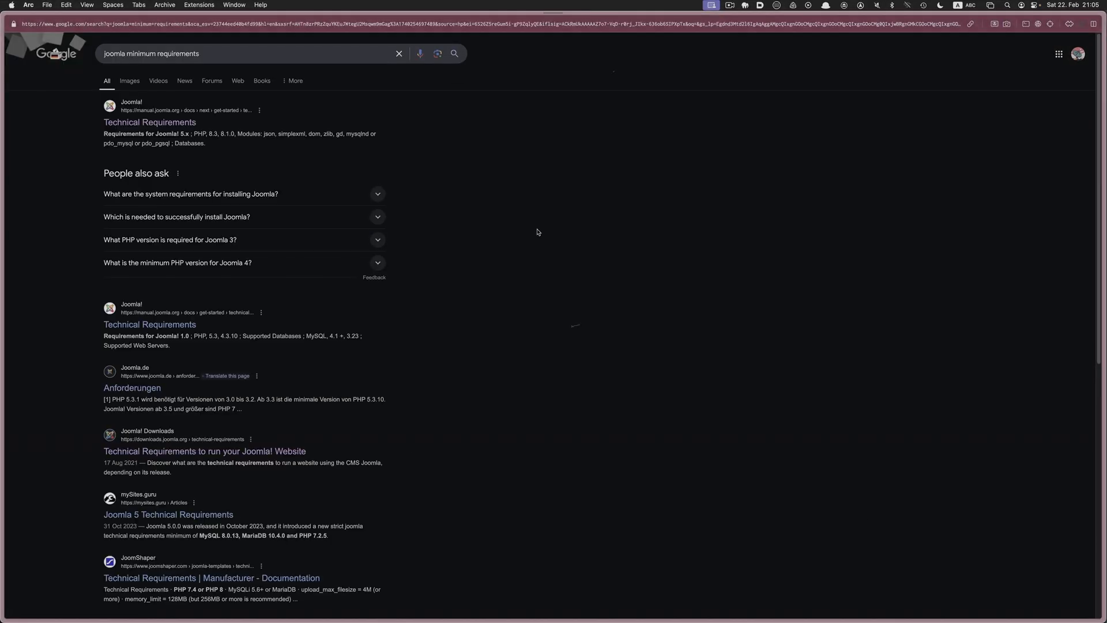
left_click(180, 124)
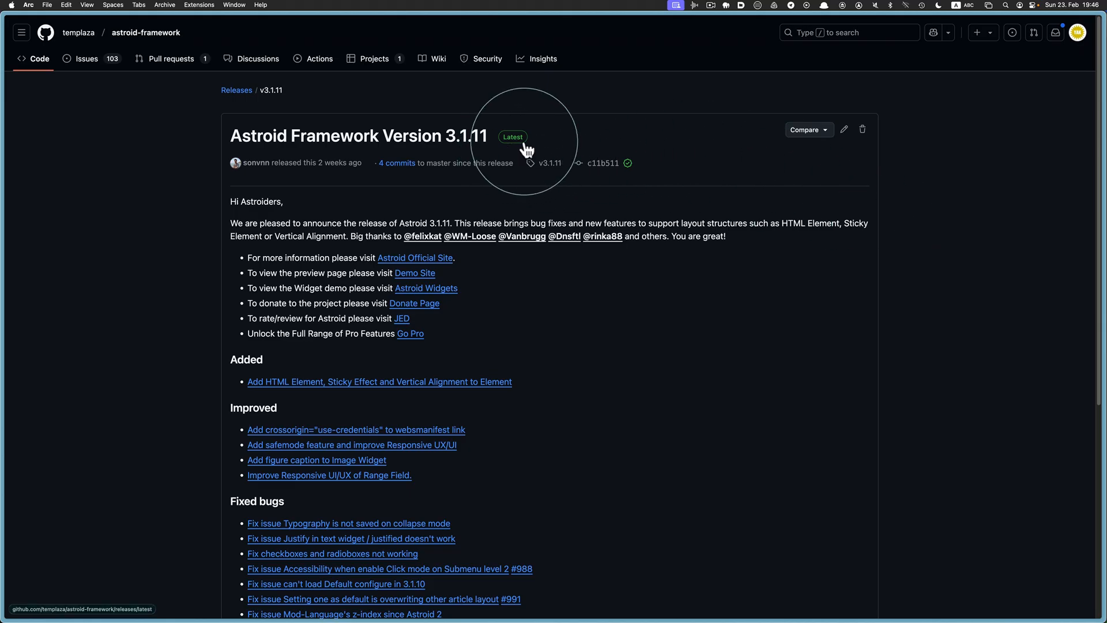
Download quickstart.zip from the 3.1.11 release assets and save it to Downloads
scroll(519, 145, "down", 3)
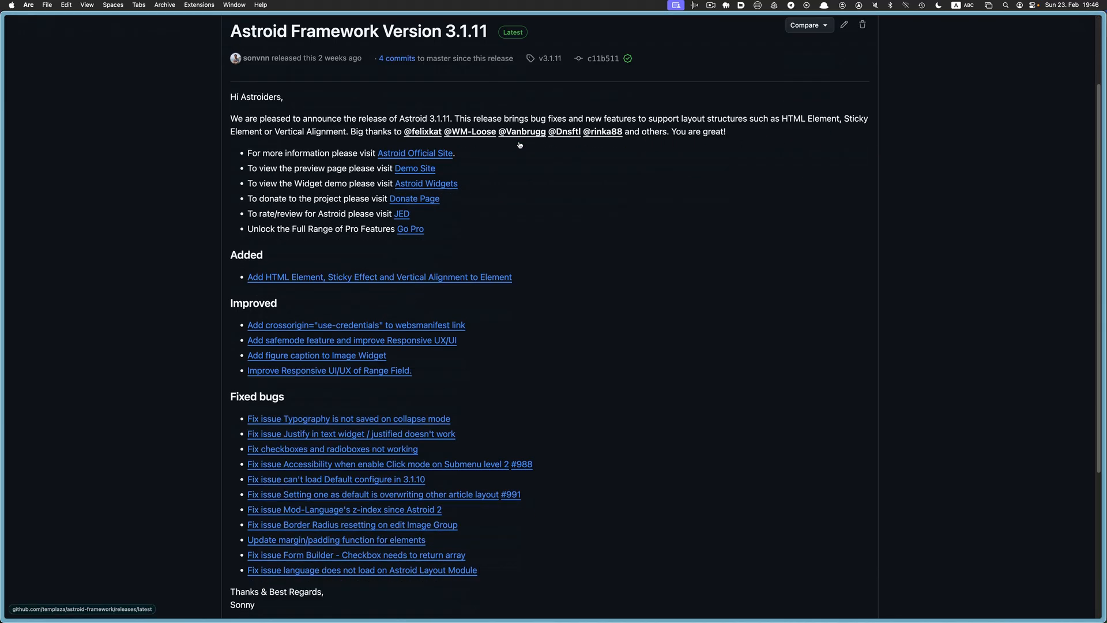
scroll(519, 144, "down", 8)
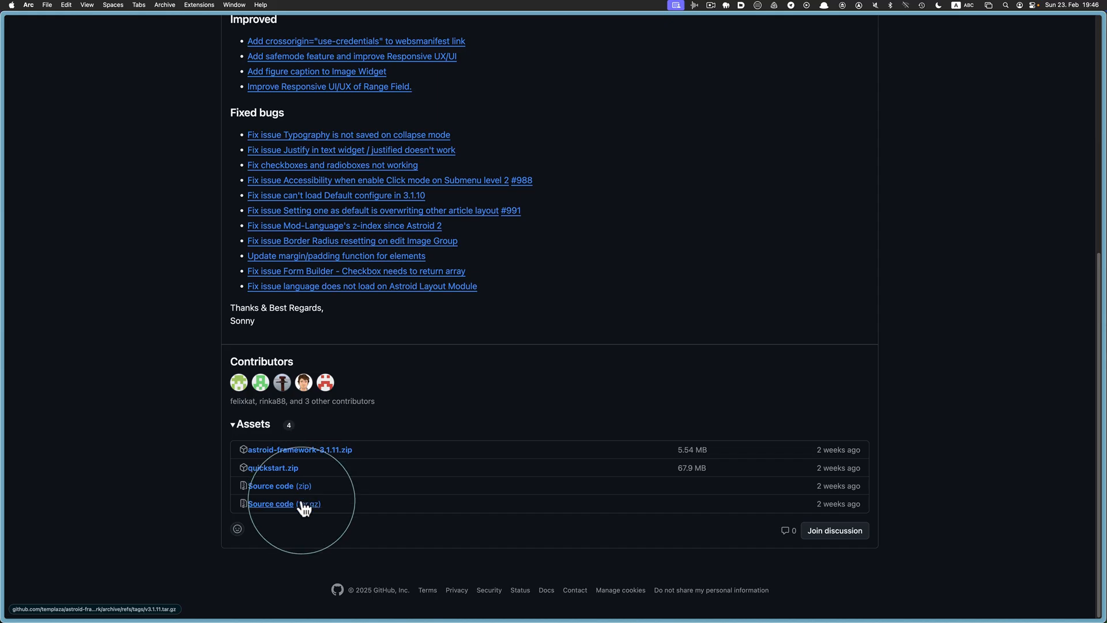
left_click(293, 472)
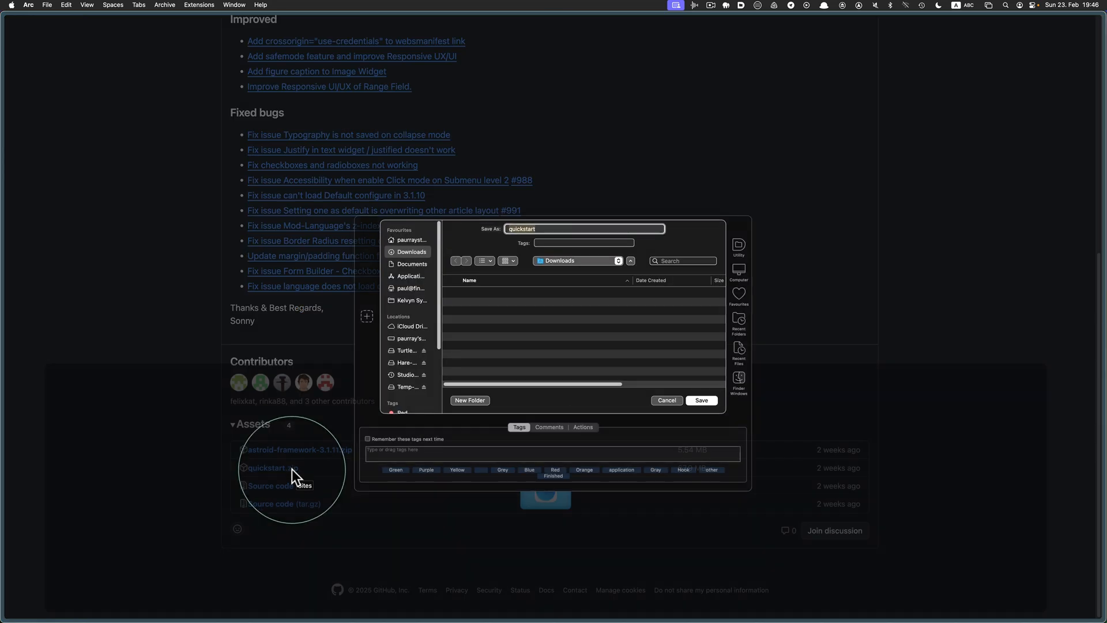
left_click(697, 400)
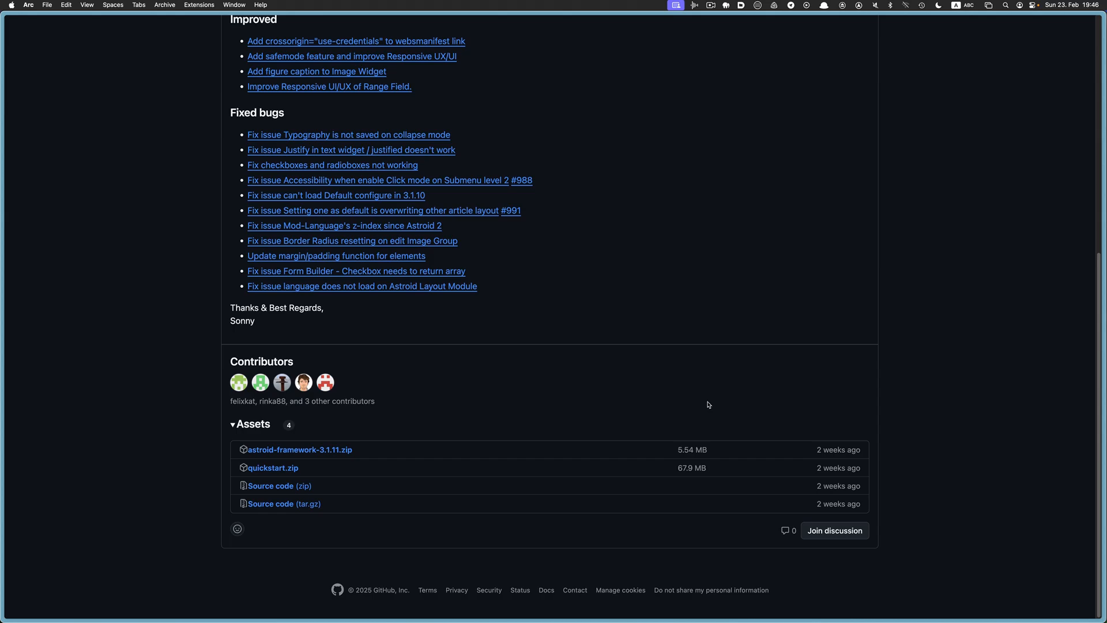
key("super+Tab")
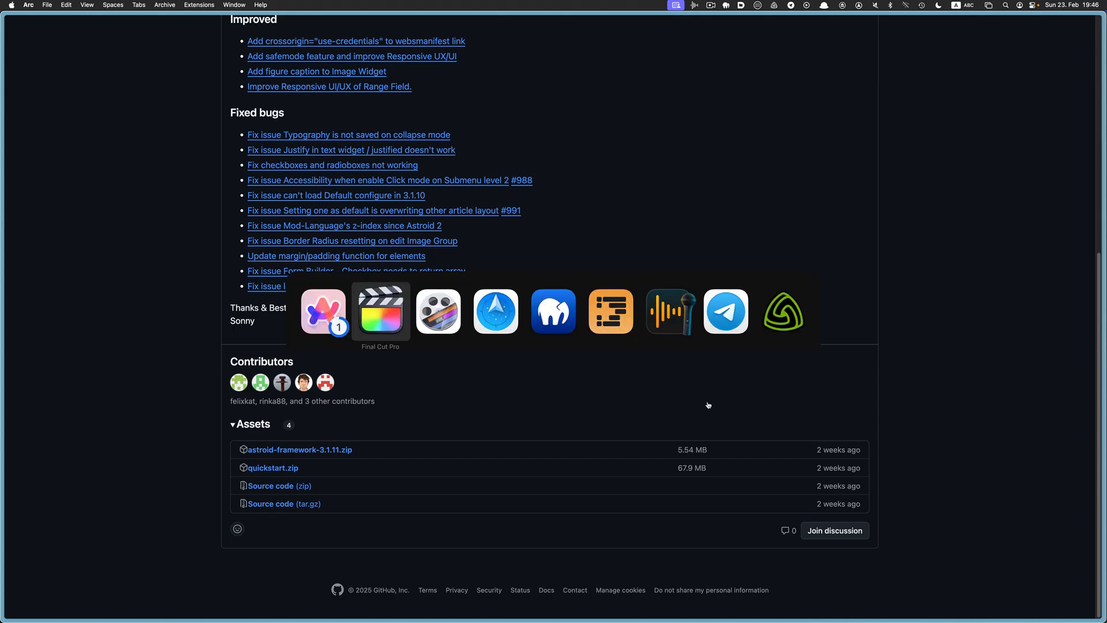
Unzip the quickstart zip in Downloads and browse the extracted Astroid Framework Quickstart folder
key("super+Tab")
key("super+Tab")
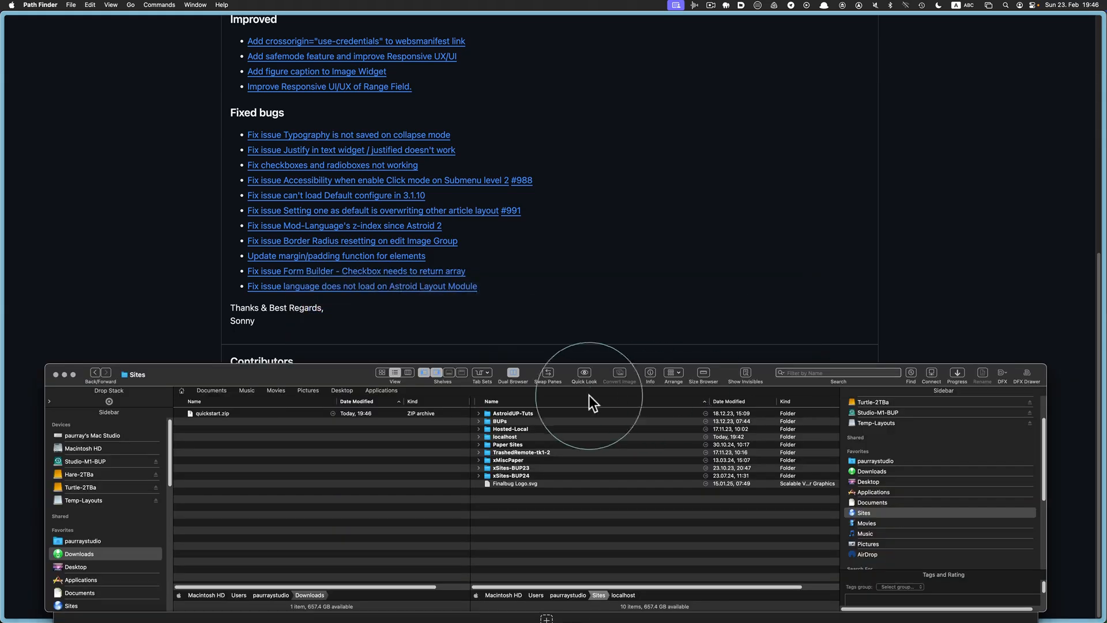
left_click(233, 414)
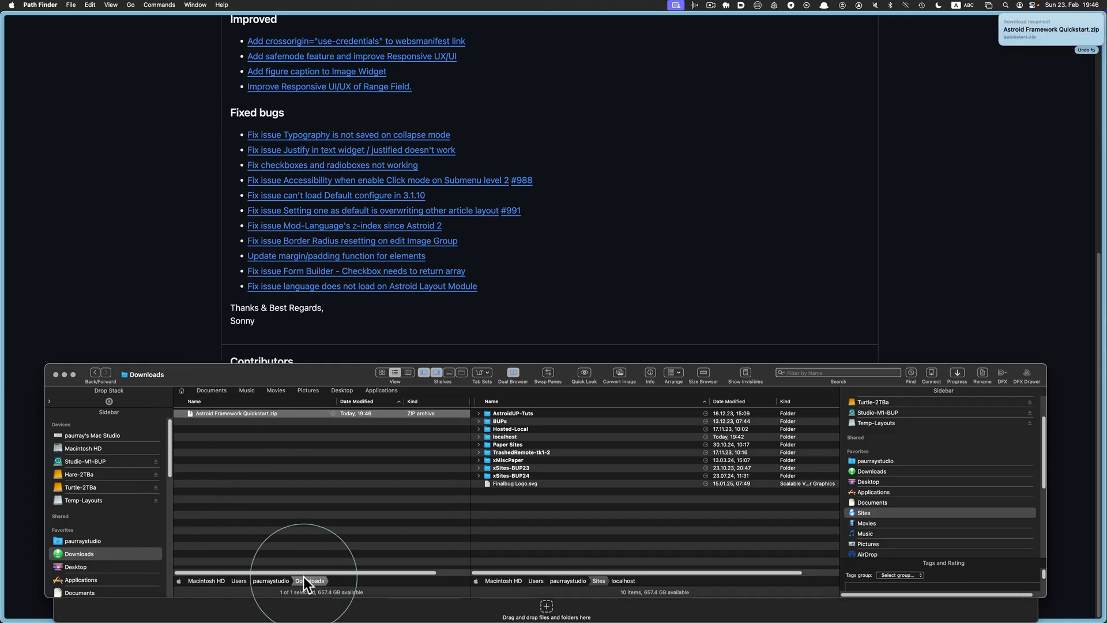
double_click(196, 414)
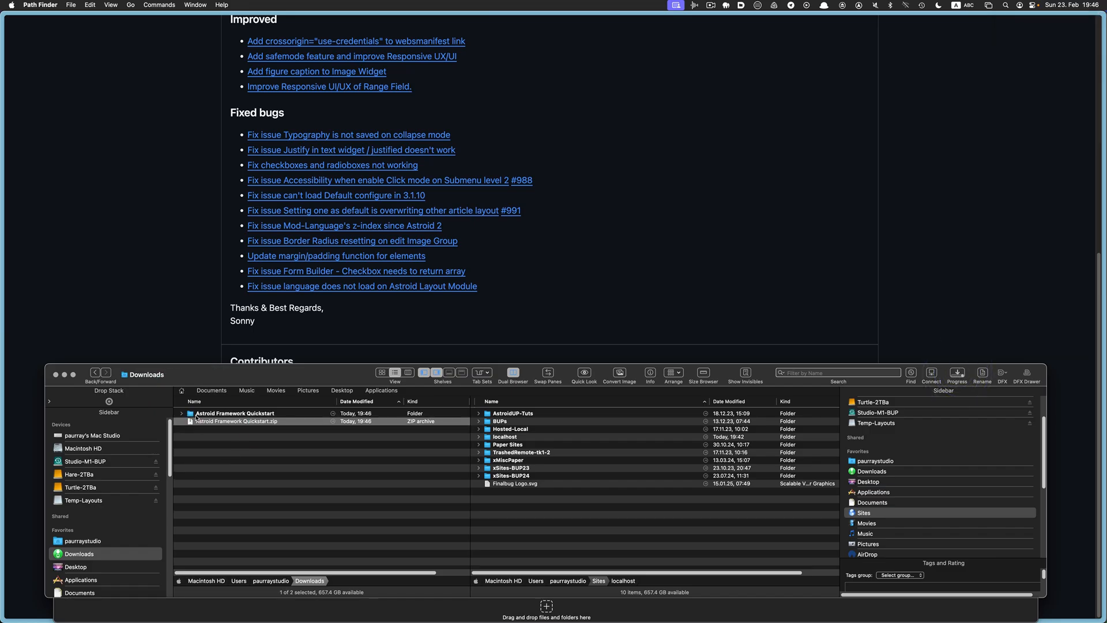
double_click(198, 414)
scroll(254, 427, "down", 3)
scroll(253, 438, "up", 3)
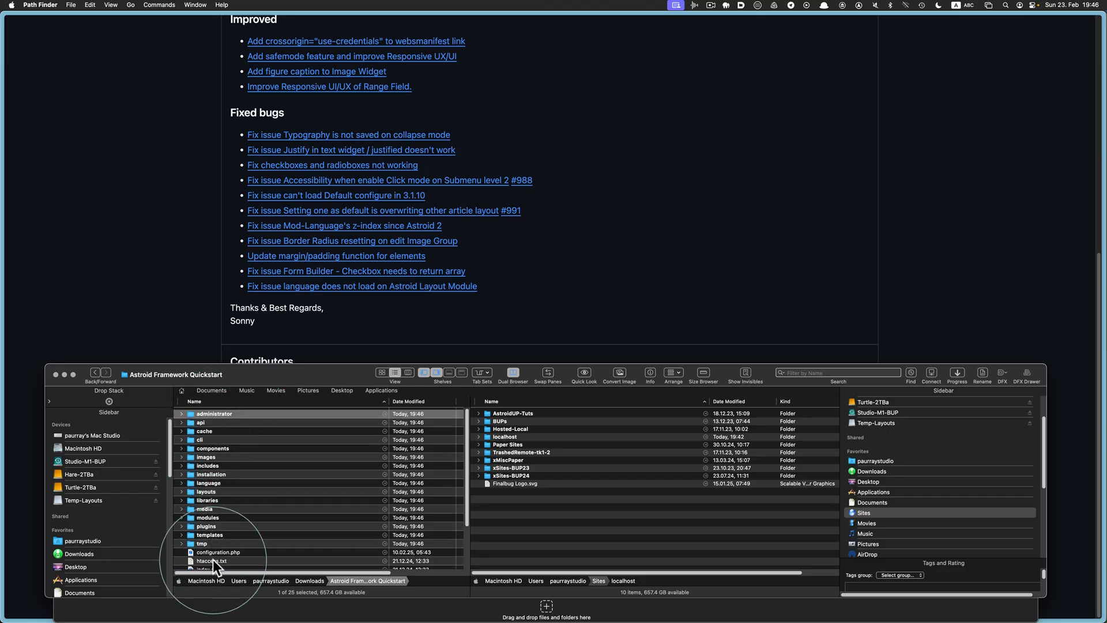
scroll(213, 559, "down", 3)
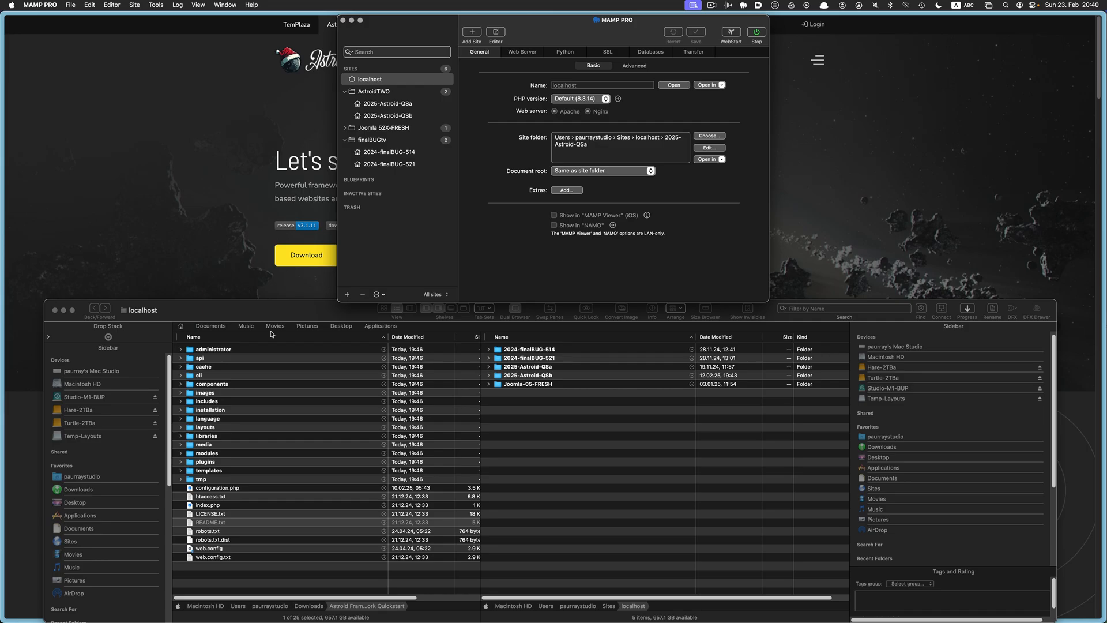
Browse the Sites/localhost site folders from 2024-finalBUG-514 back to 2025-Astroid-QSa
left_click(287, 312)
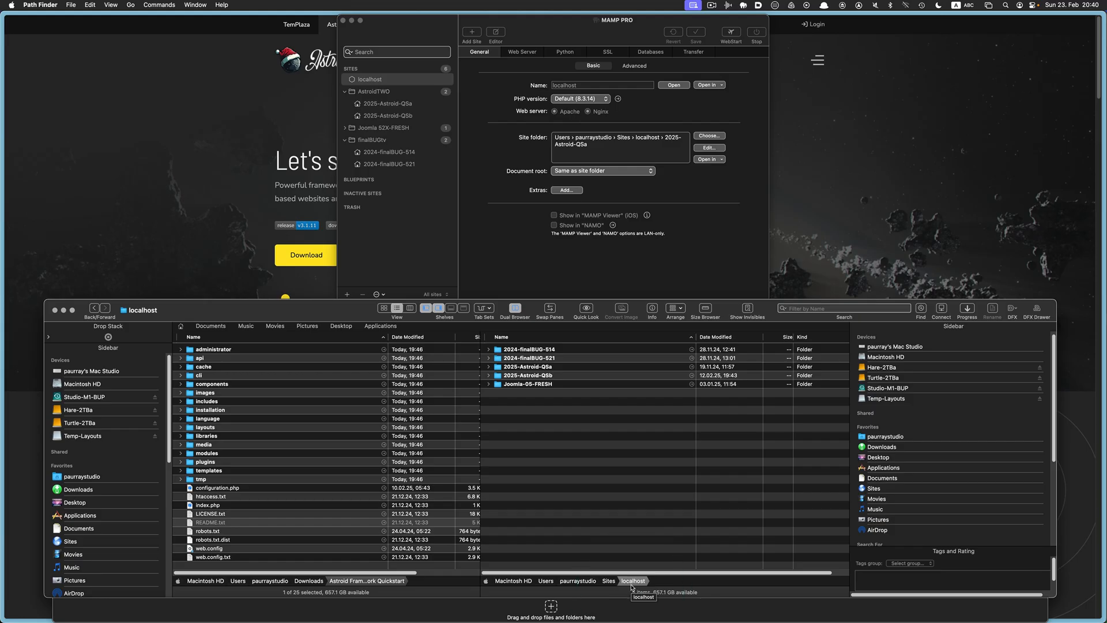
left_click(521, 350)
key("Down")
key("Down")
key("Down")
key("Down")
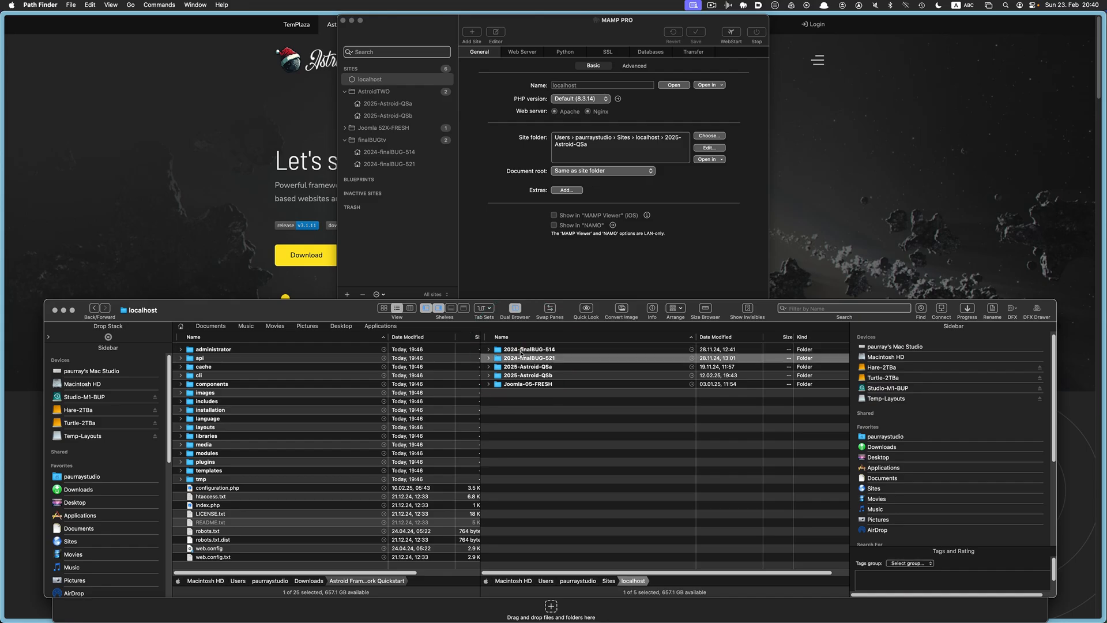
key("Up")
key("Up")
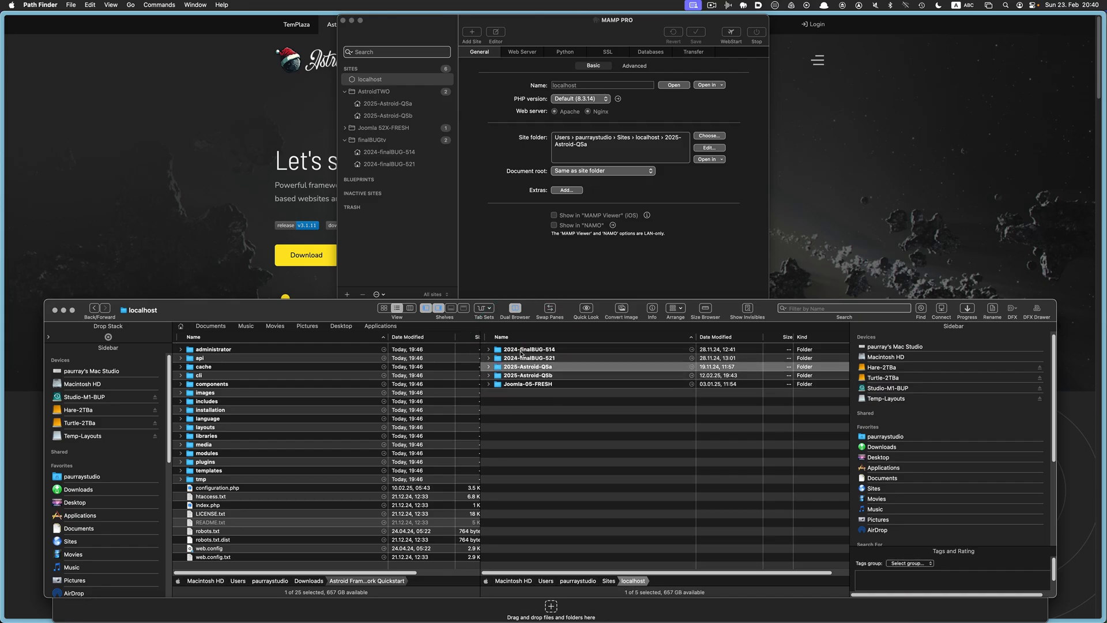
Expand and collapse the 2025-Astroid-QSa folder to peek at its contents
left_click(488, 367)
left_click(489, 367)
left_click(489, 369)
left_click(488, 369)
Create a new folder named 2025-Astroid-QSc in localhost and confirm it is empty
left_click(535, 439)
right_click(535, 444)
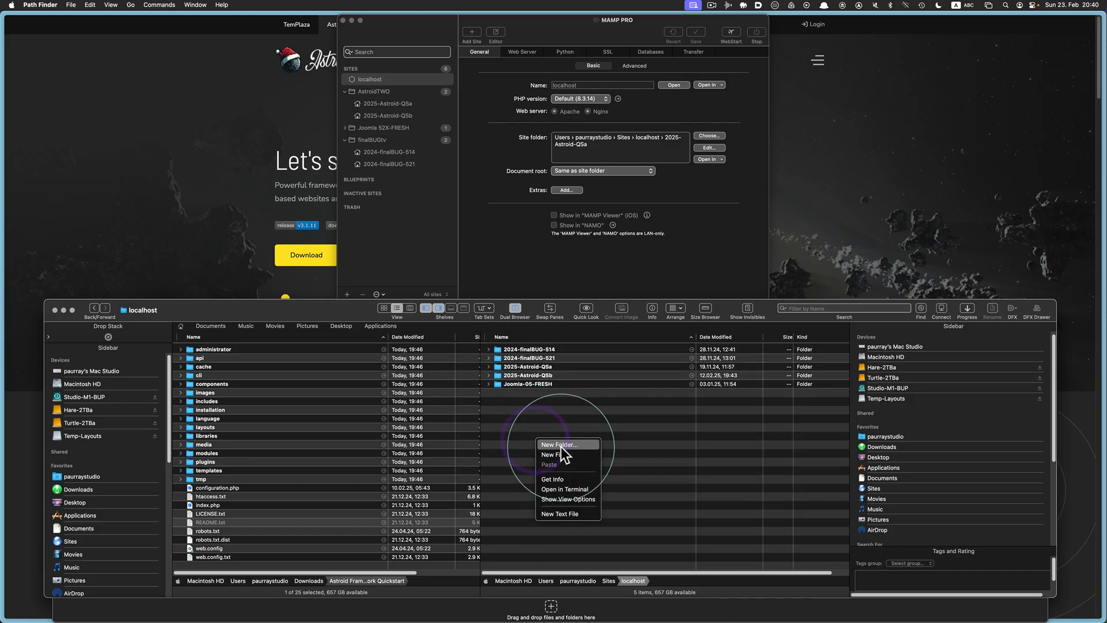
left_click(559, 445)
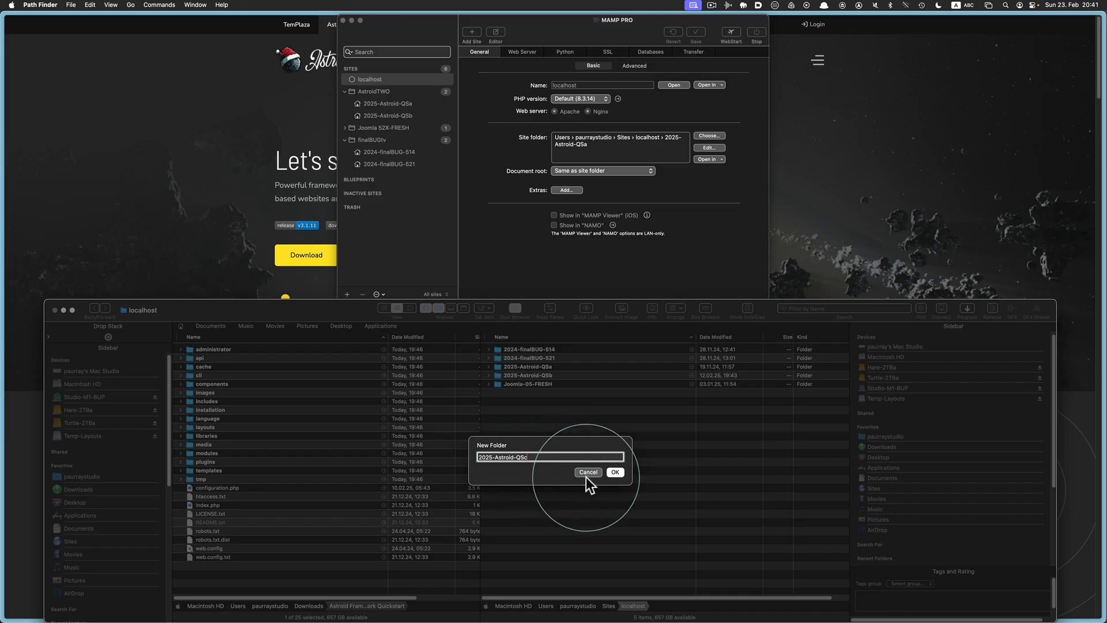
left_click(610, 471)
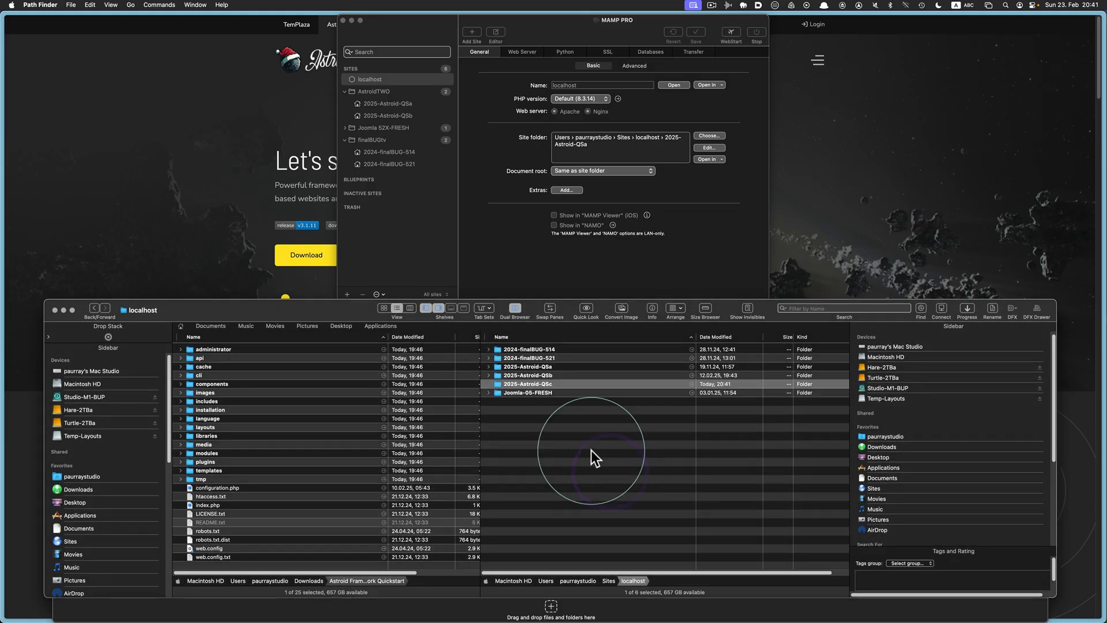
double_click(494, 382)
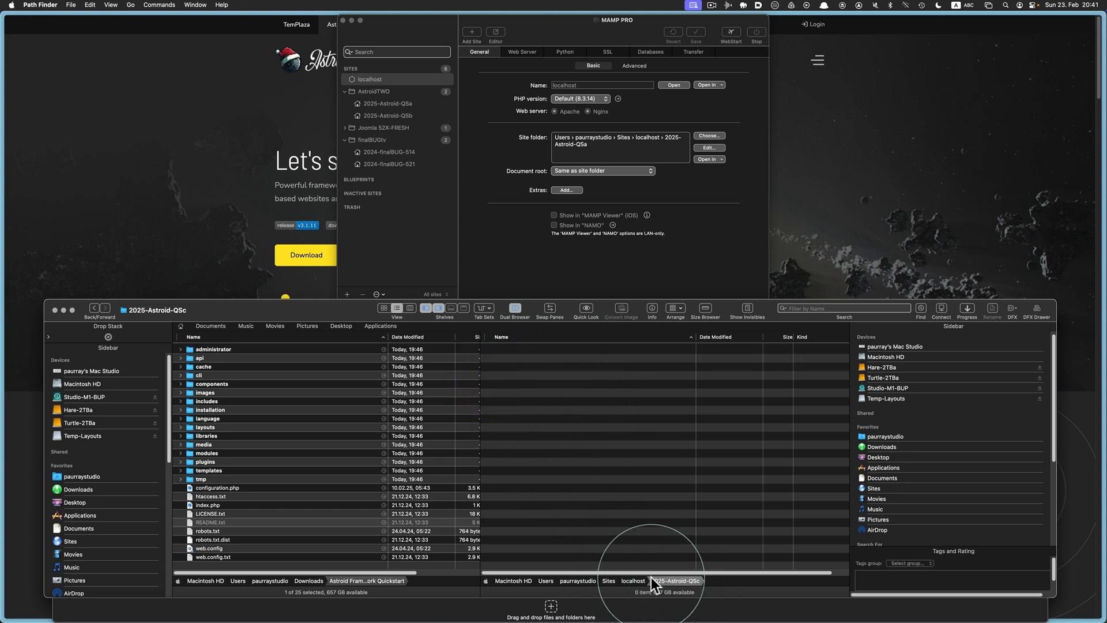
left_click(633, 580)
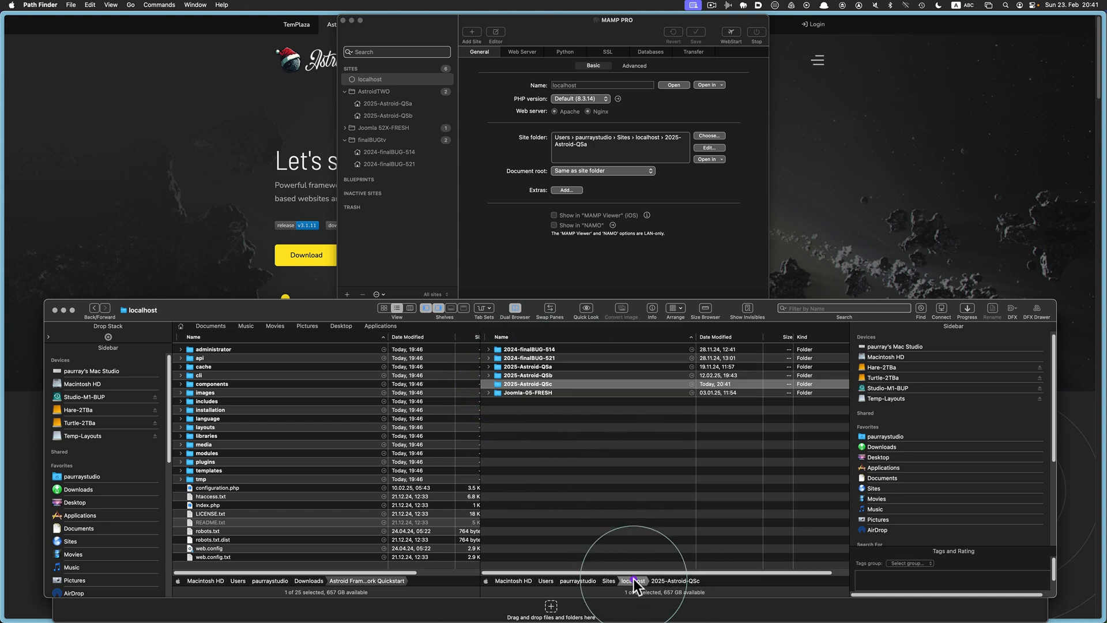
left_click(544, 444)
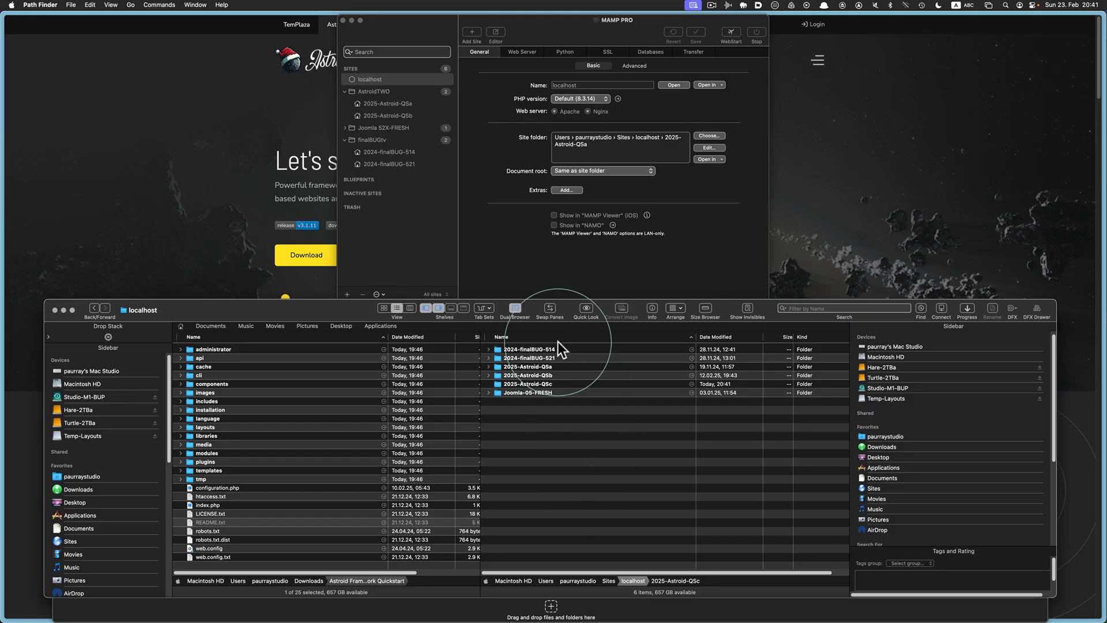
Bring the MAMP PRO window in front of Path Finder
left_click(521, 266)
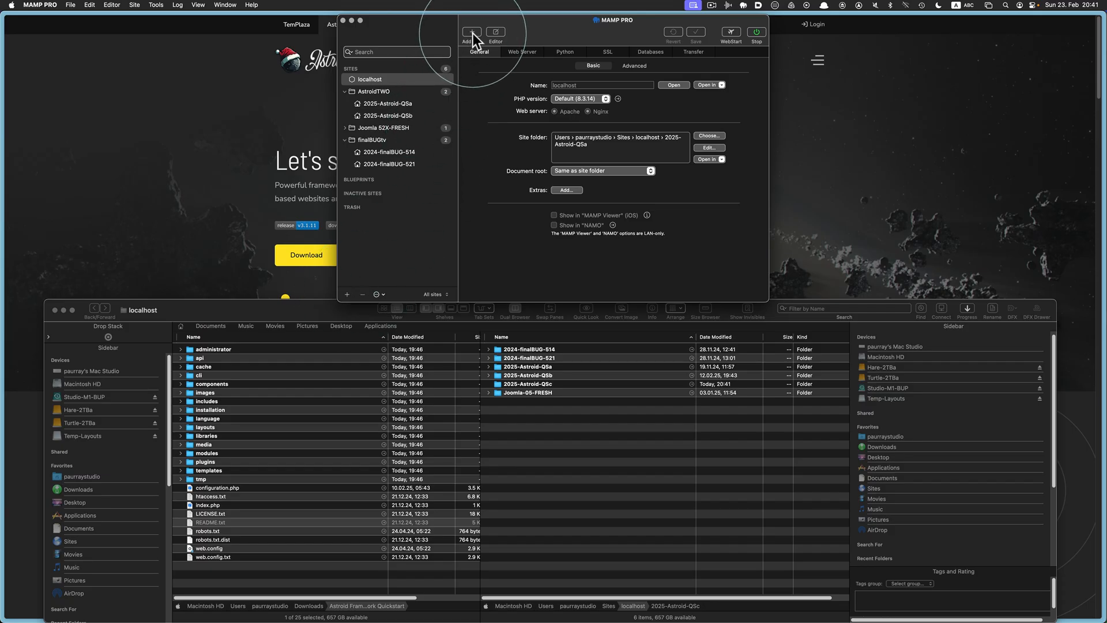
Add an Empty site named 2025-Astroid-QSc using the localhost/2025-Astroid-QSc folder
left_click(348, 296)
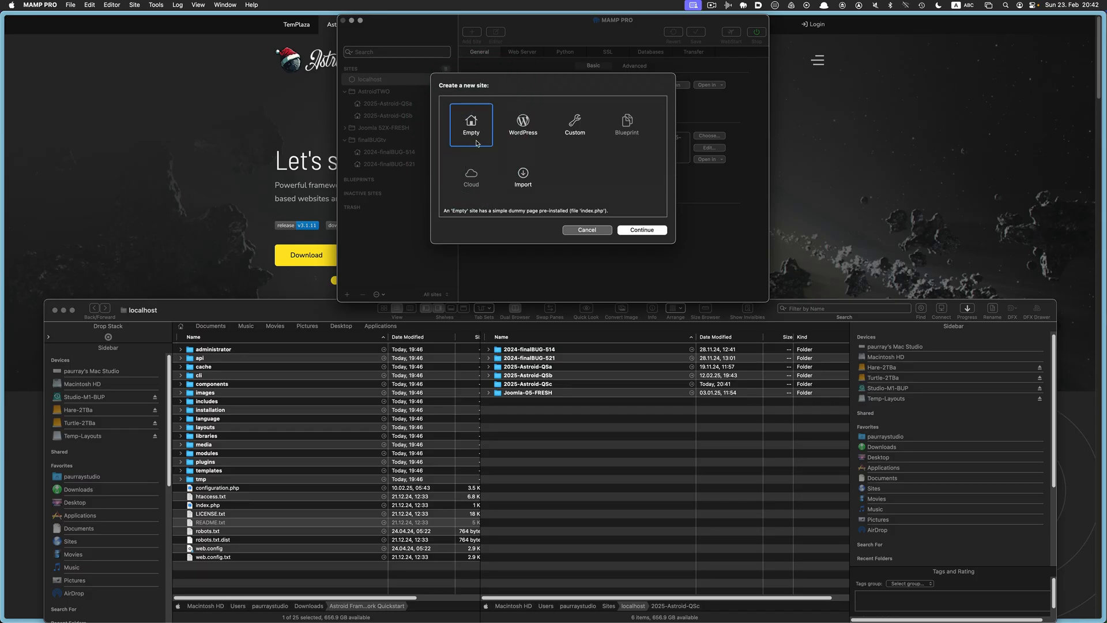
left_click(638, 228)
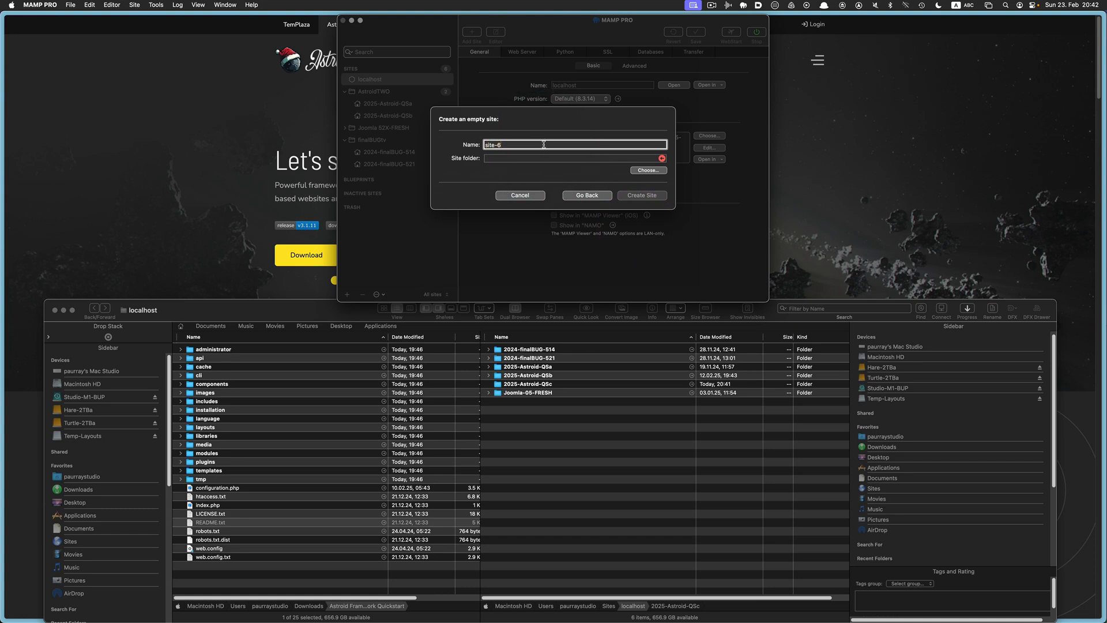
type("2025-Astroid-QSc")
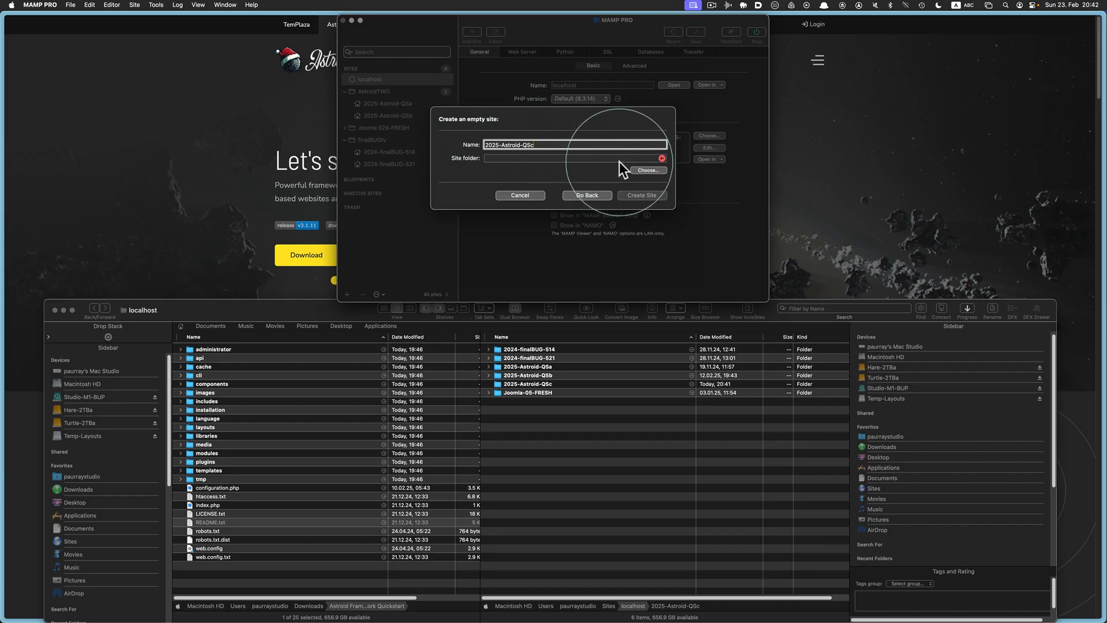
left_click(658, 169)
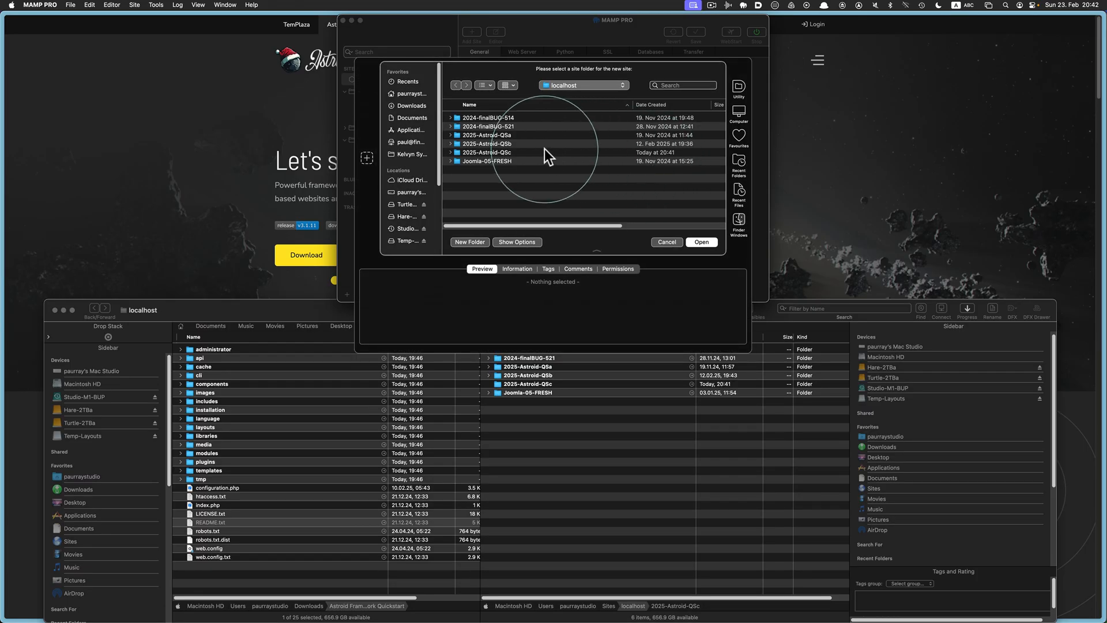
left_click(519, 152)
left_click(452, 152)
left_click(451, 152)
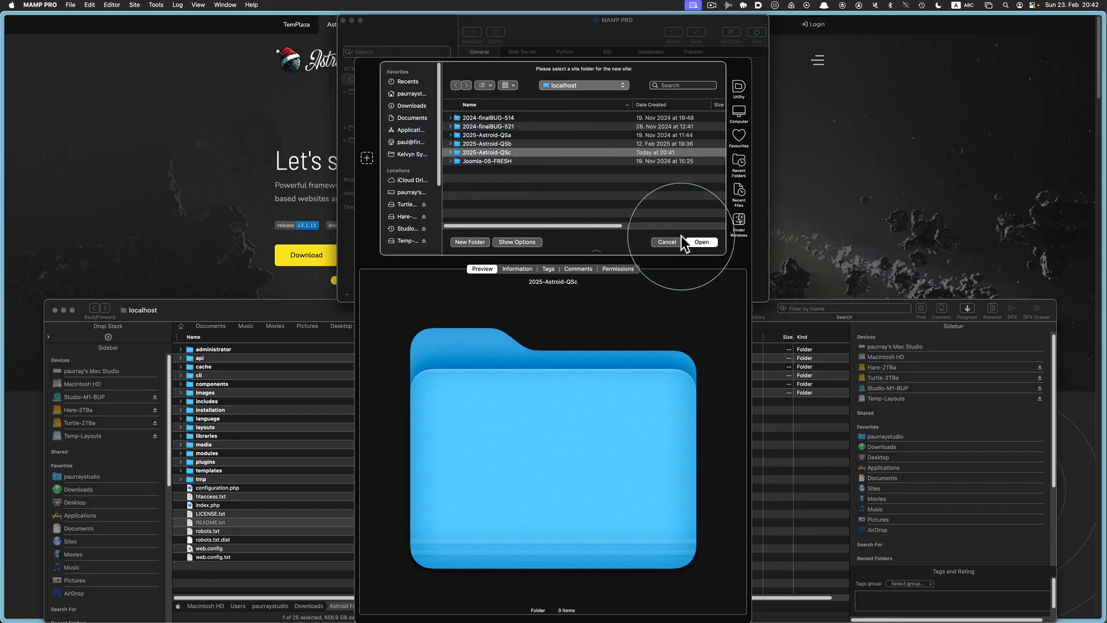
left_click(701, 243)
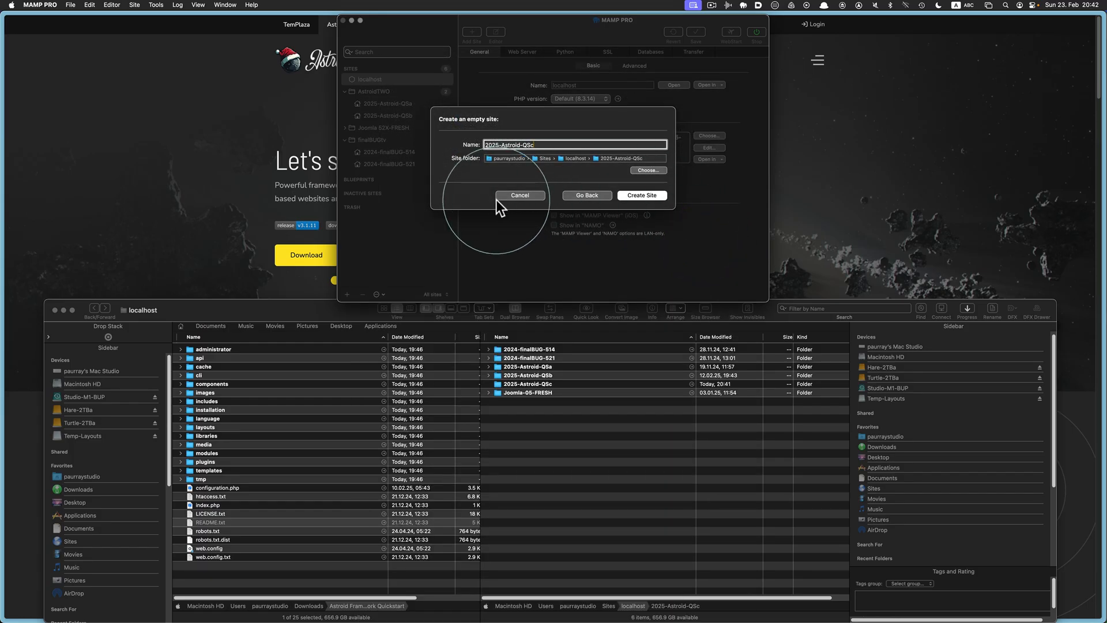
left_click(655, 198)
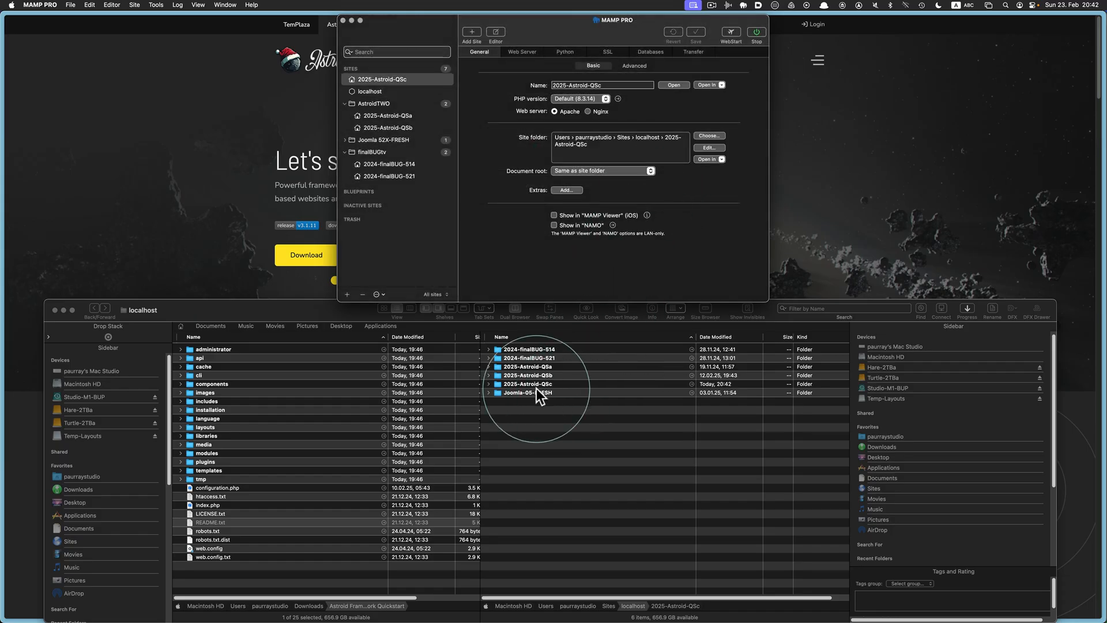
Confirm index.php exists in the 2025-Astroid-QSc folder, then open the site from MAMP PRO in the browser
left_click(497, 388)
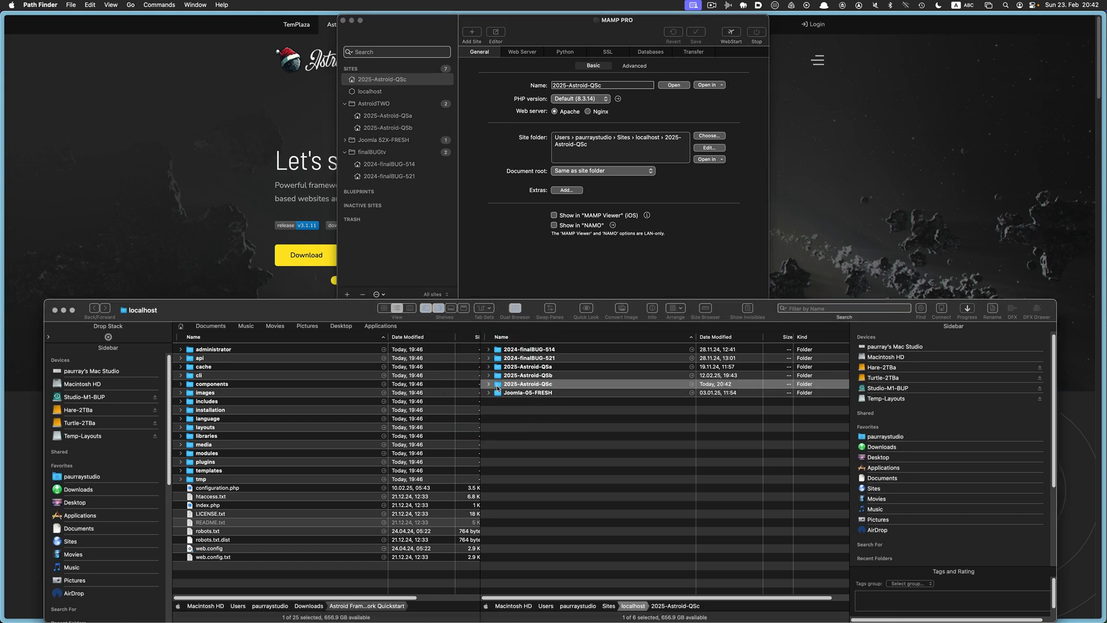
left_click(488, 384)
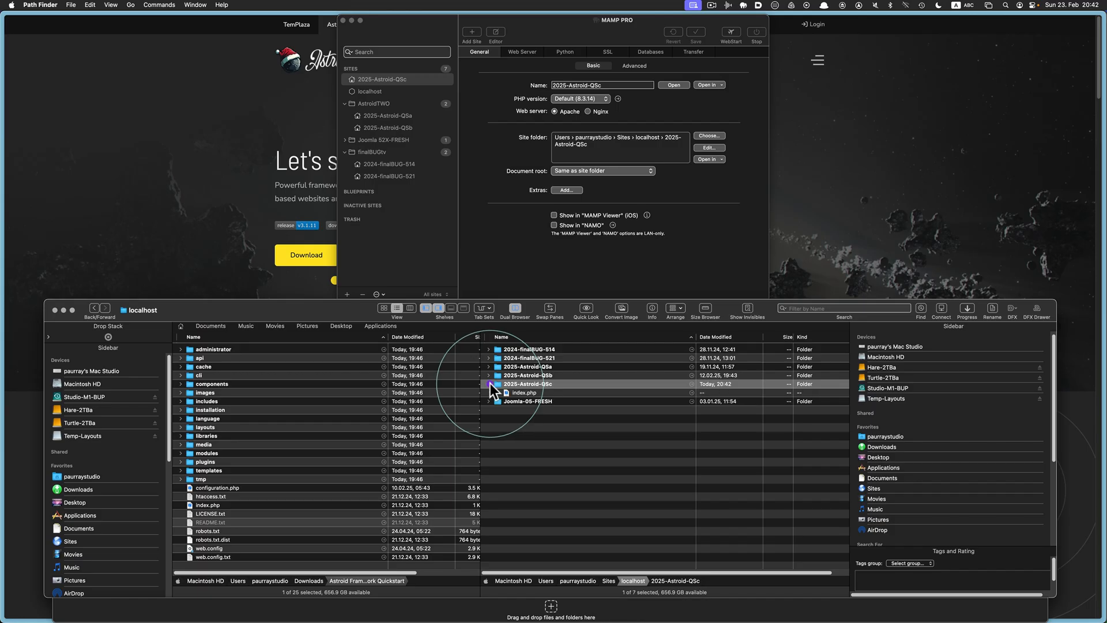
left_click(506, 392)
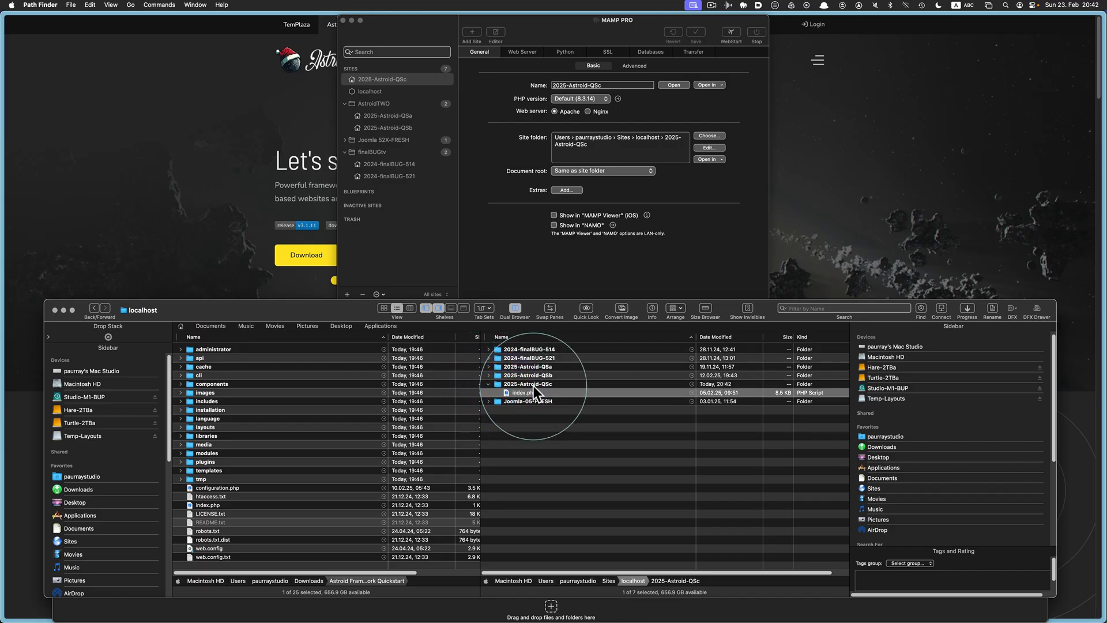
left_click(699, 266)
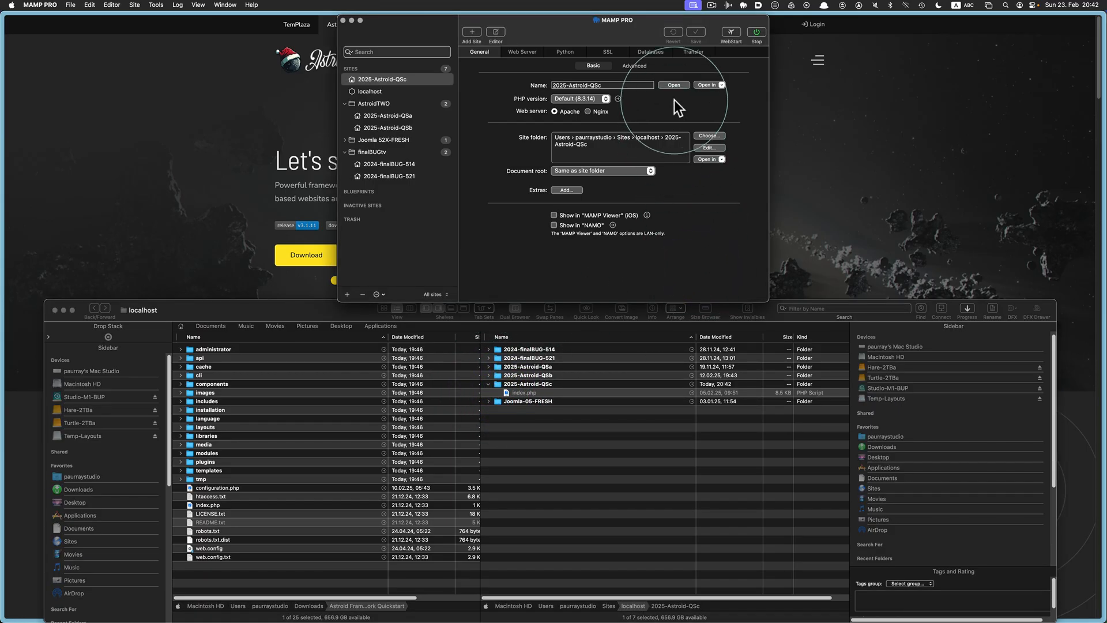
left_click(674, 85)
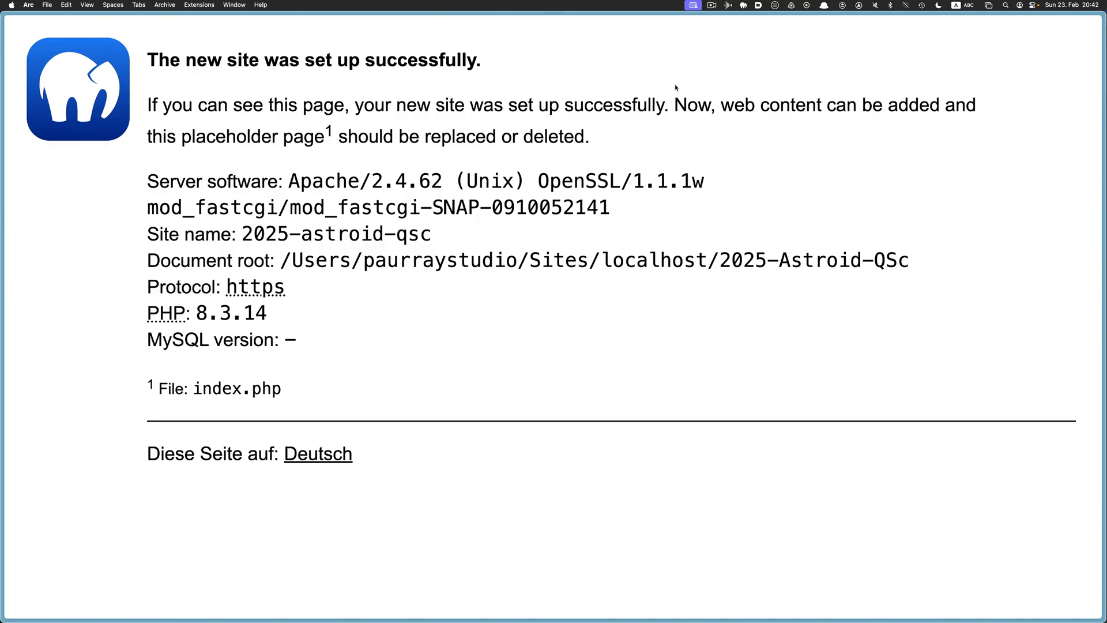
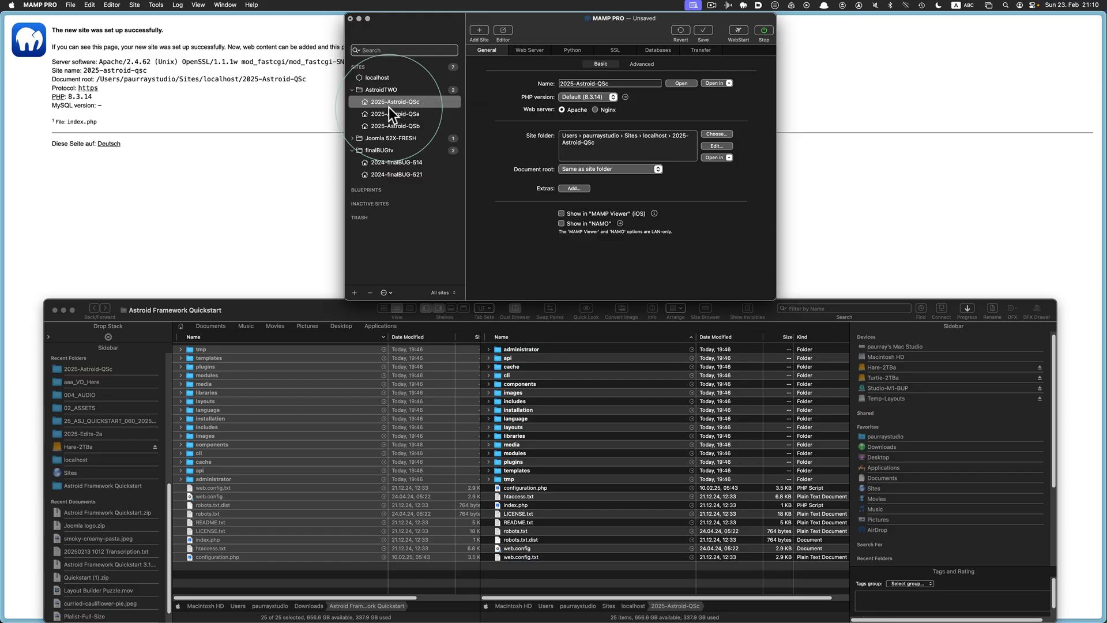
Move the 2025-Astroid-QSc site below QSa and QSb in MAMP PRO and review each site's settings
left_click_drag(386, 105, 386, 128)
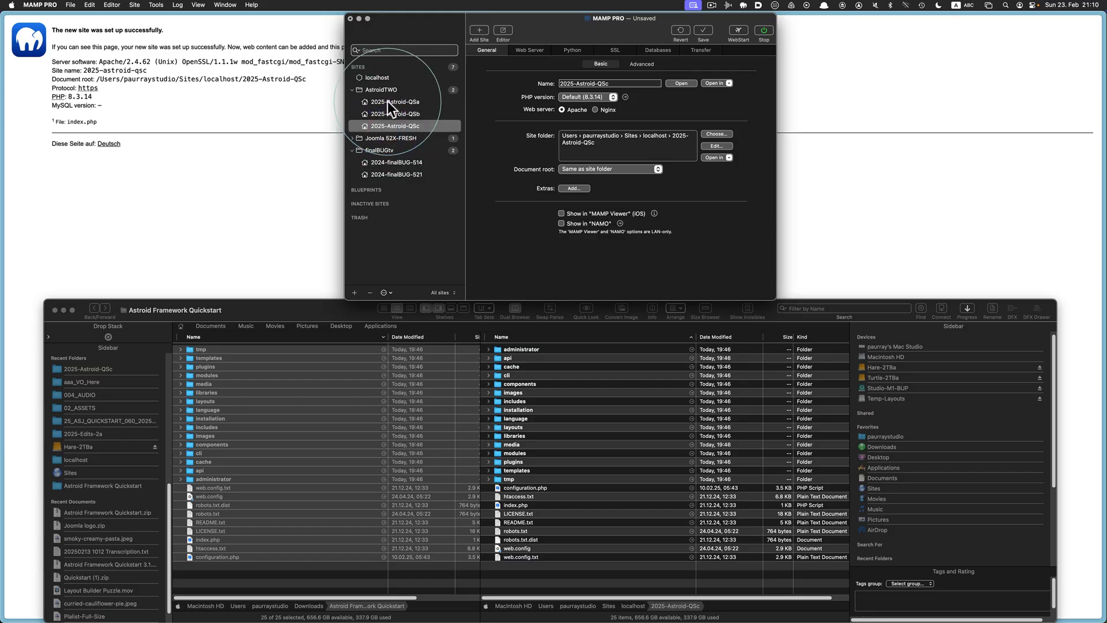
left_click(387, 102)
left_click(392, 113)
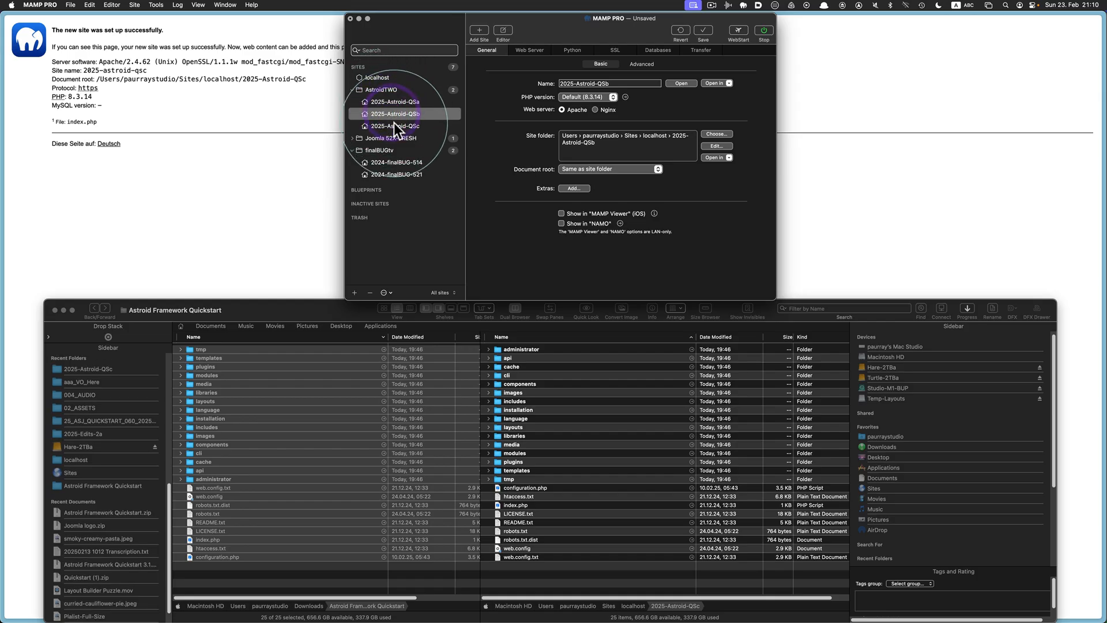
left_click(396, 125)
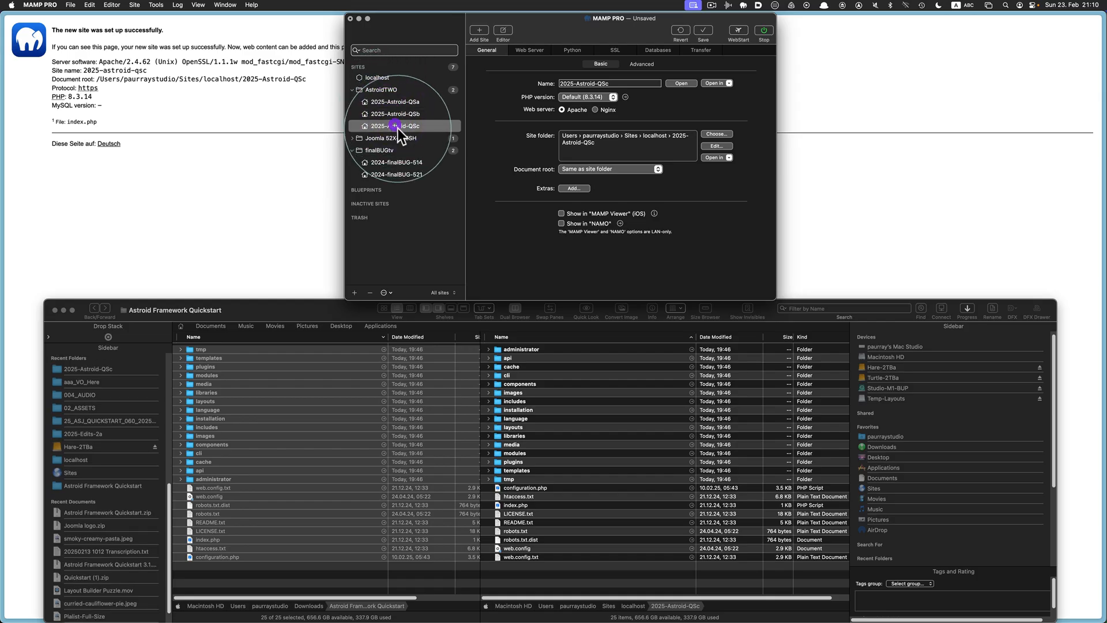
Check the QSa, QSb and QSc site folders in Path Finder's localhost folder, then return to MAMP PRO
left_click(633, 605)
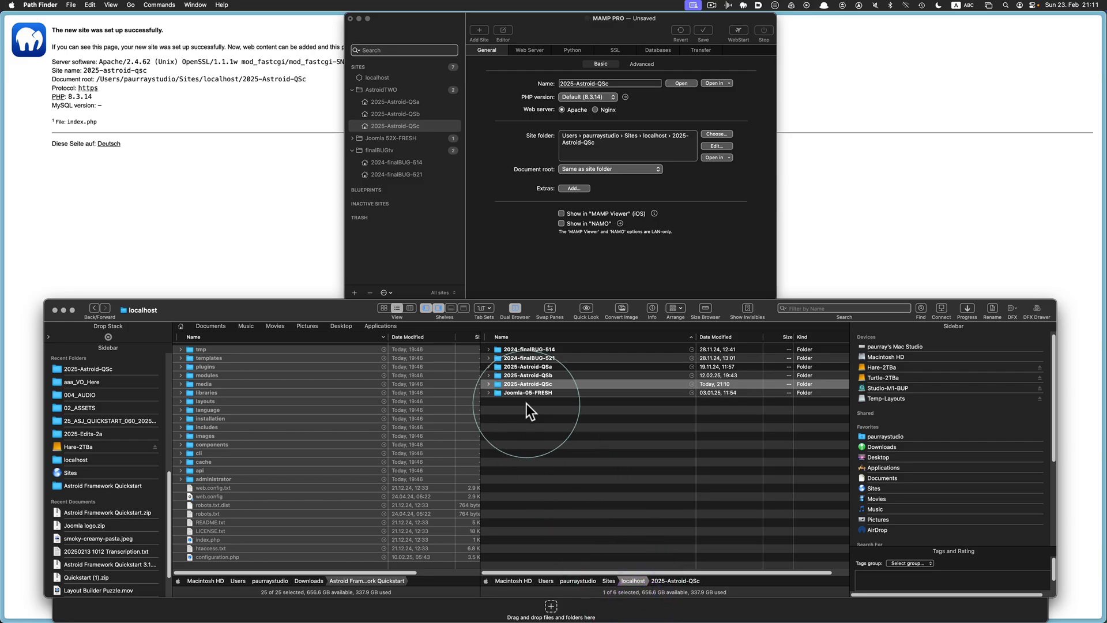
left_click(535, 367)
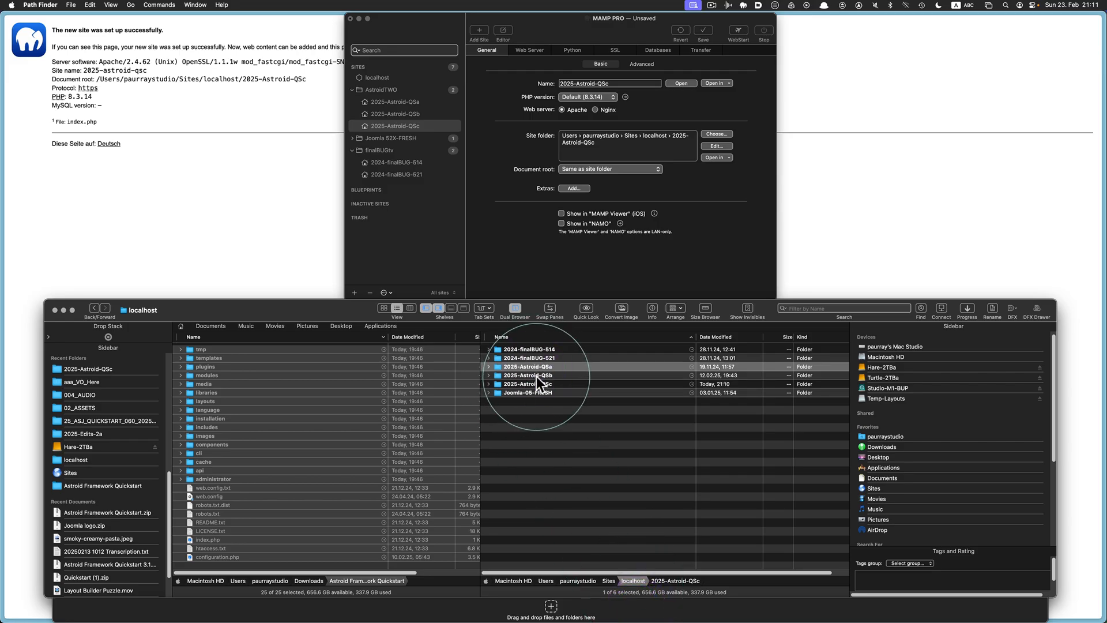
left_click(537, 375)
left_click(538, 383)
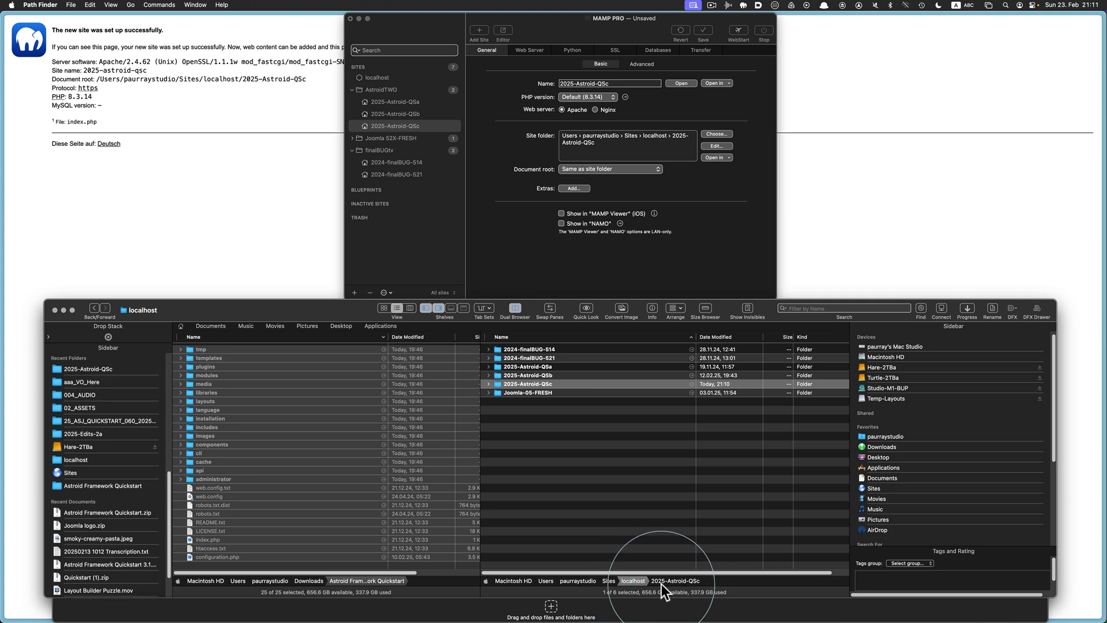
left_click(721, 264)
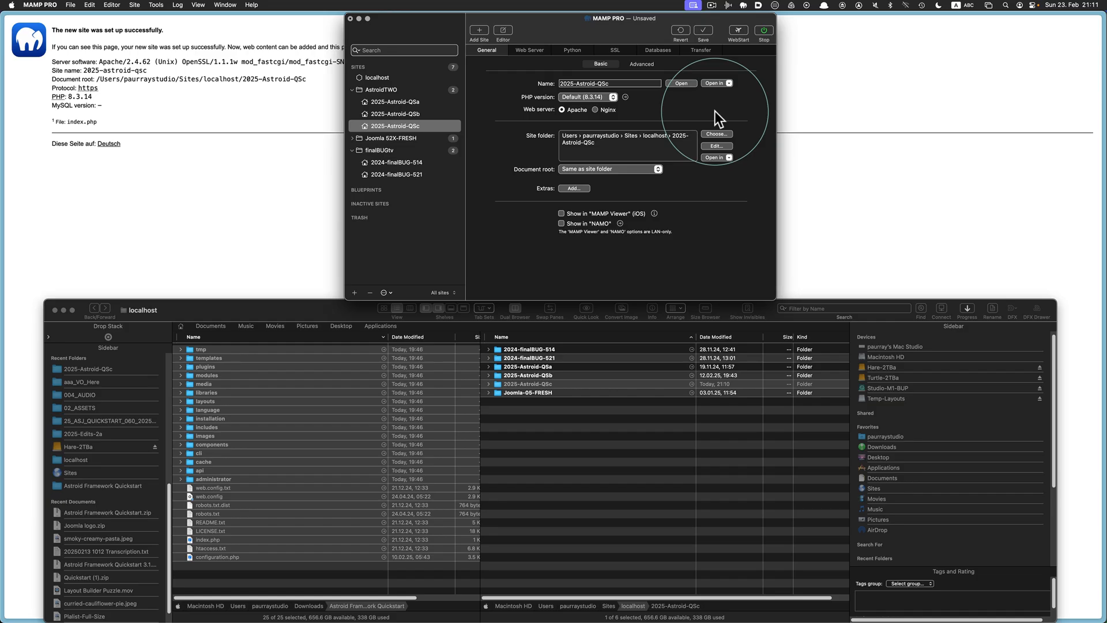
Launch 2025-Astroid-QSc in the browser and continue past the Akeeba pre-installation check
left_click(682, 84)
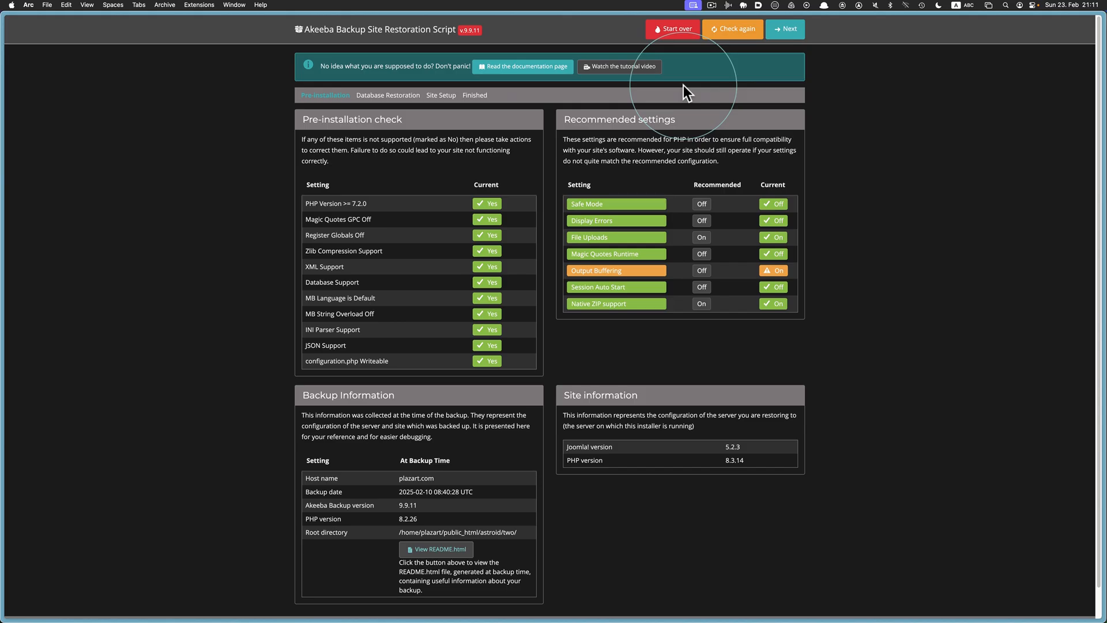
left_click(799, 40)
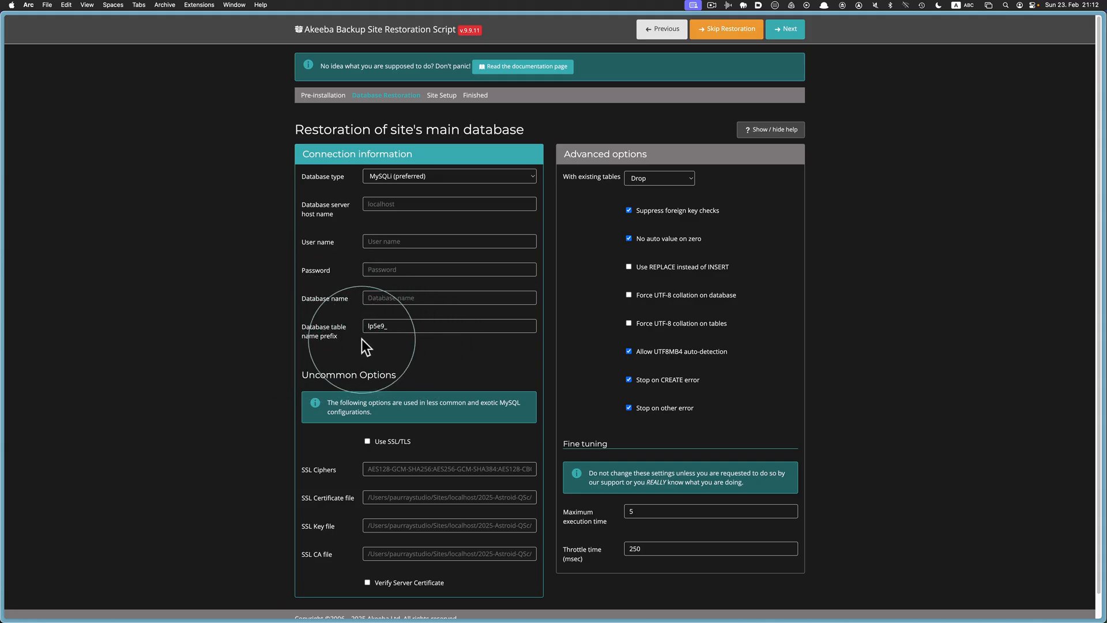
left_click_drag(412, 326, 354, 322)
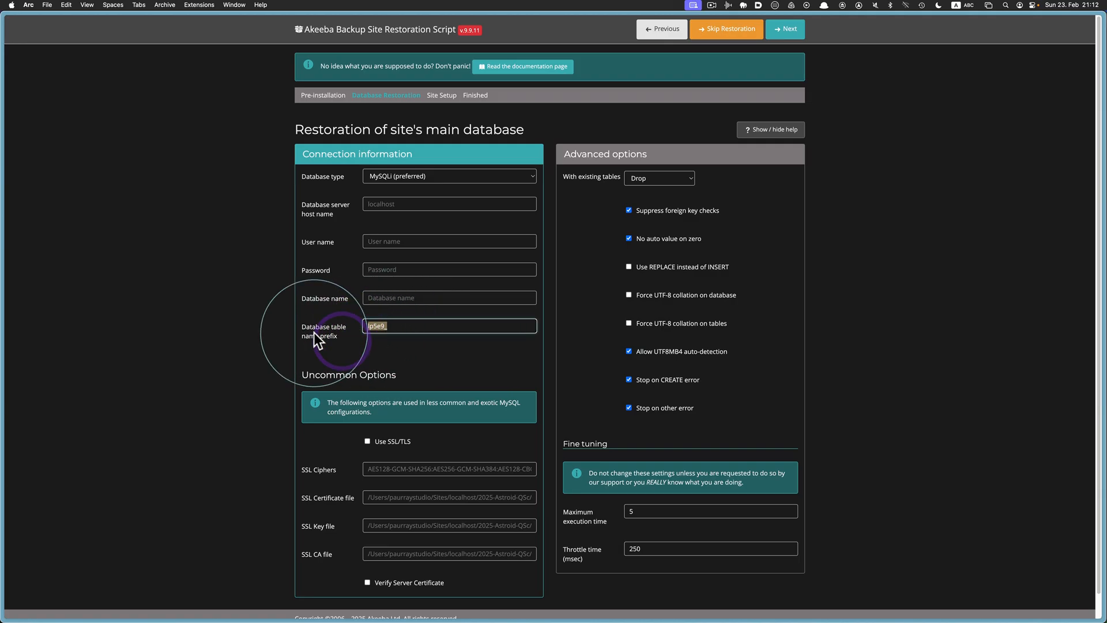
left_click(364, 344)
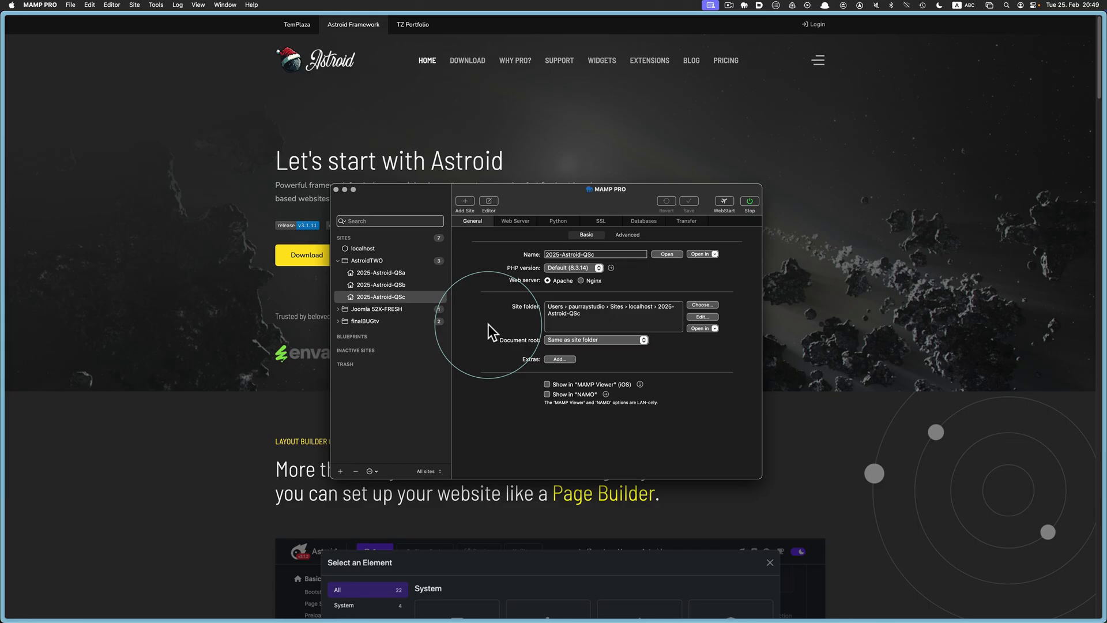
Verify the 2025-Astroid-QSc site name and folder path, then stop and restart the servers
left_click(350, 296)
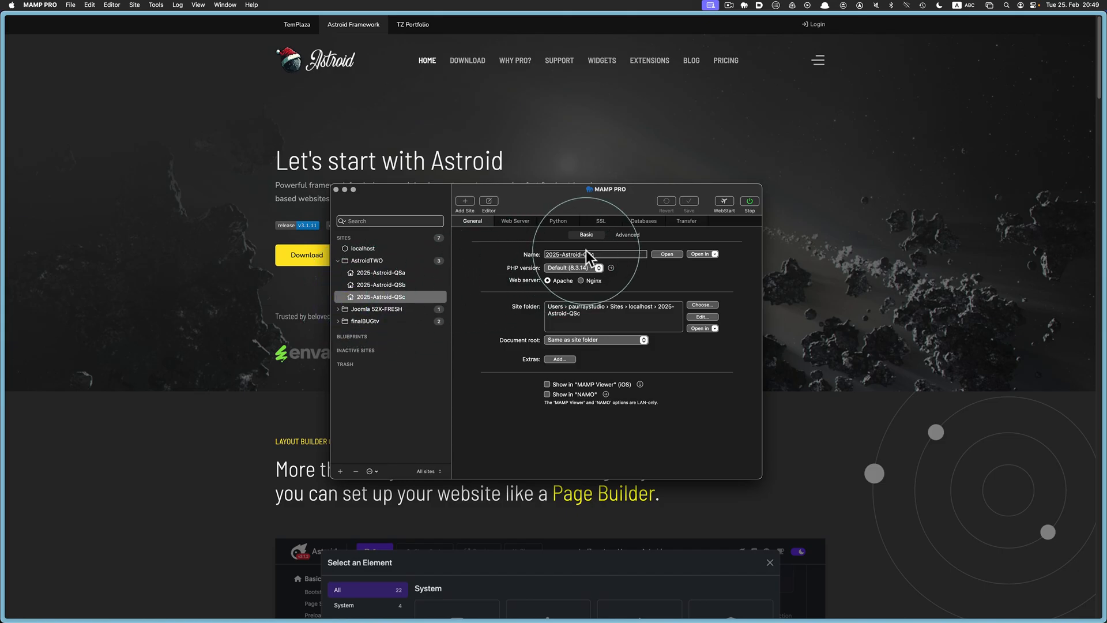
triple_click(586, 254)
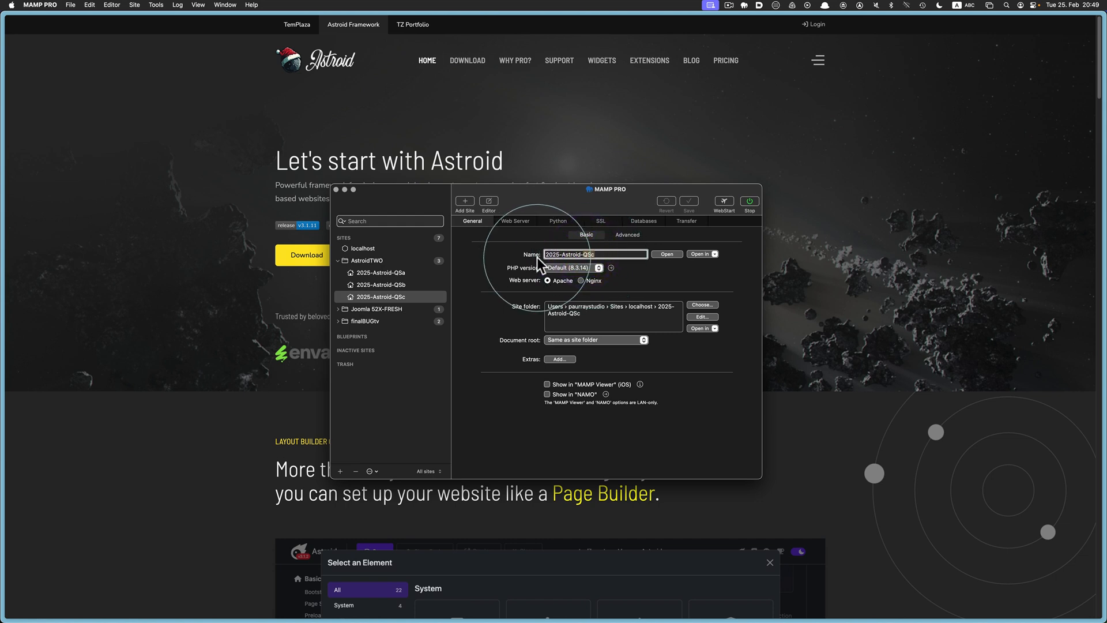
triple_click(583, 308)
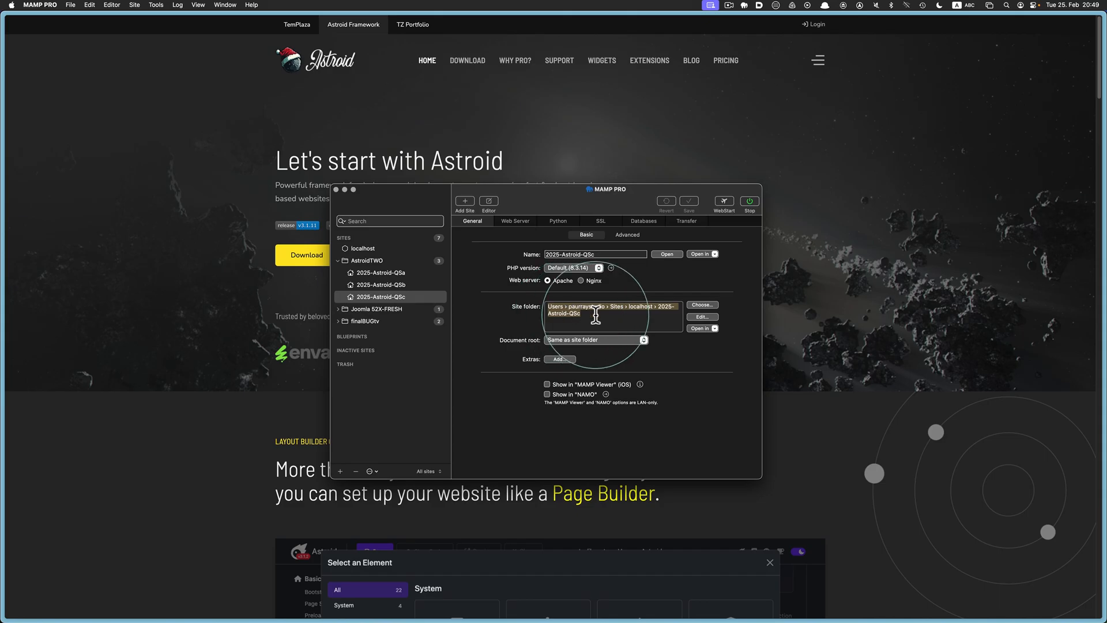
left_click(513, 321)
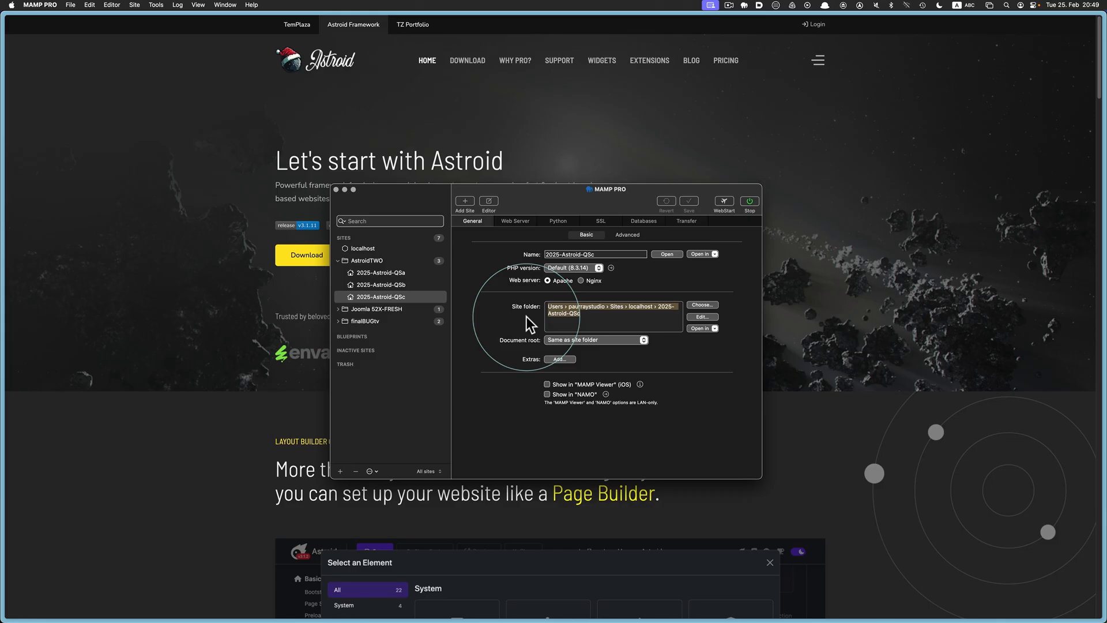
left_click(750, 201)
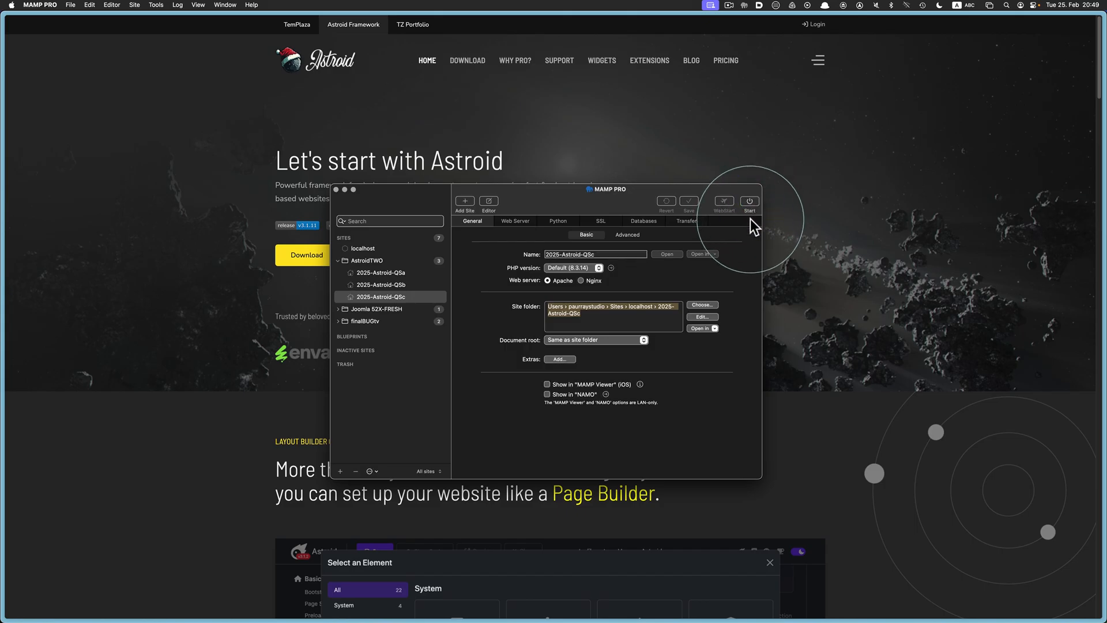
left_click(750, 202)
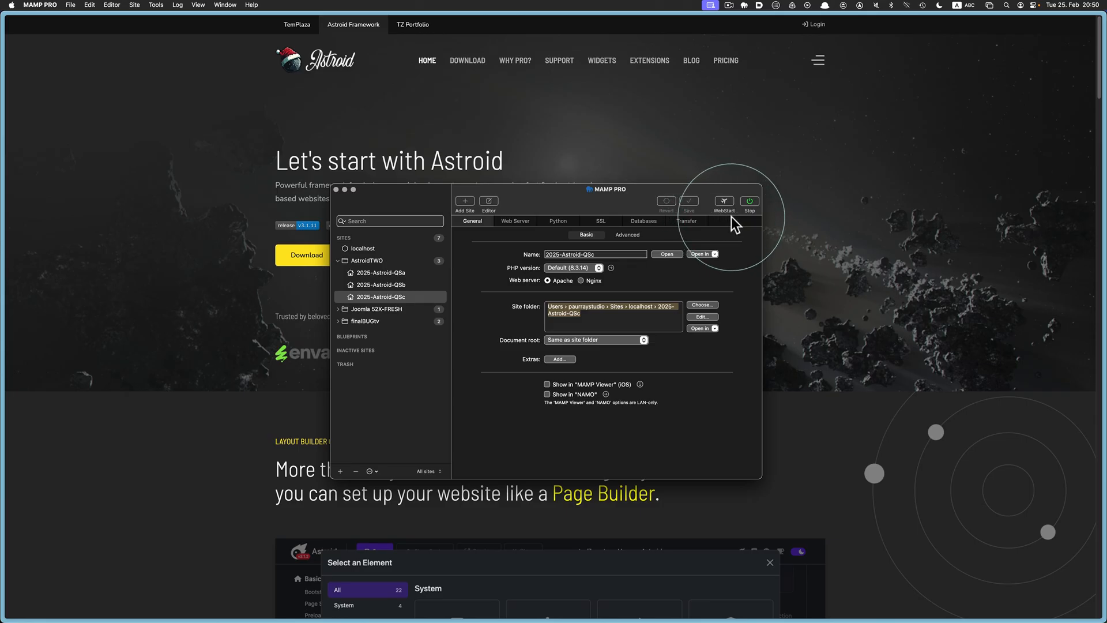
Open WebStart, expand the MySQL connection details, and launch phpMyAdmin
left_click(724, 202)
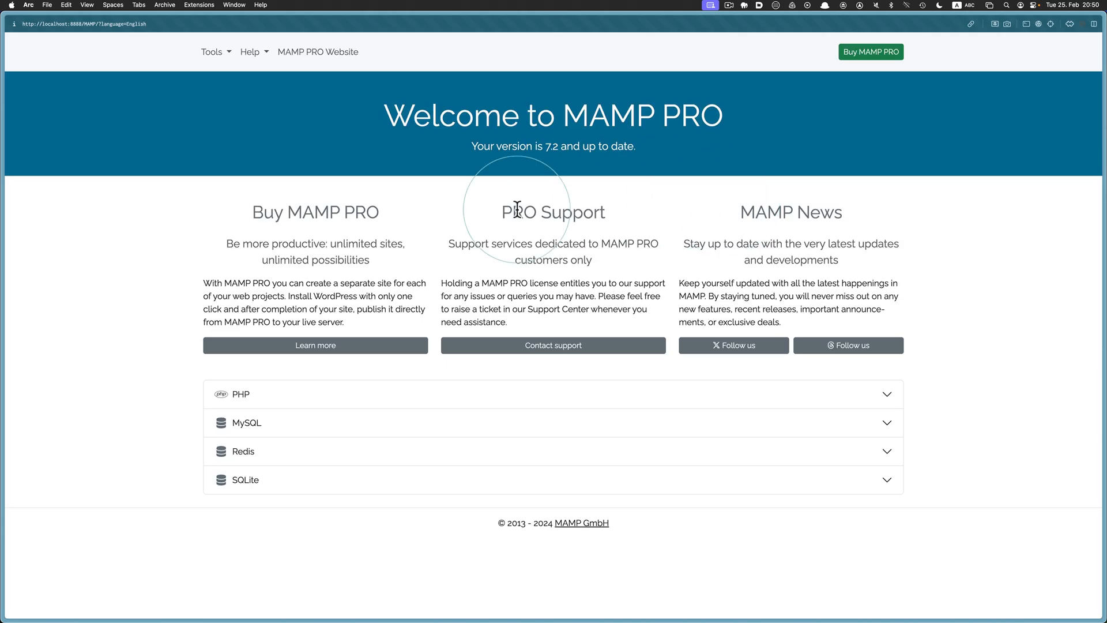
left_click(258, 424)
scroll(259, 421, "down", 5)
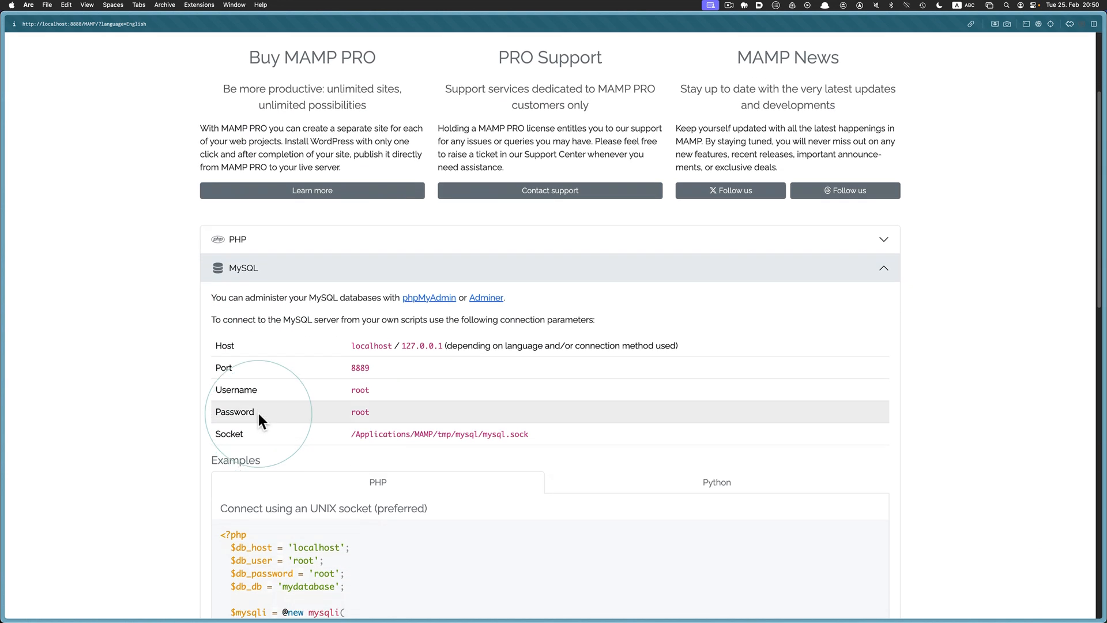
left_click(434, 306)
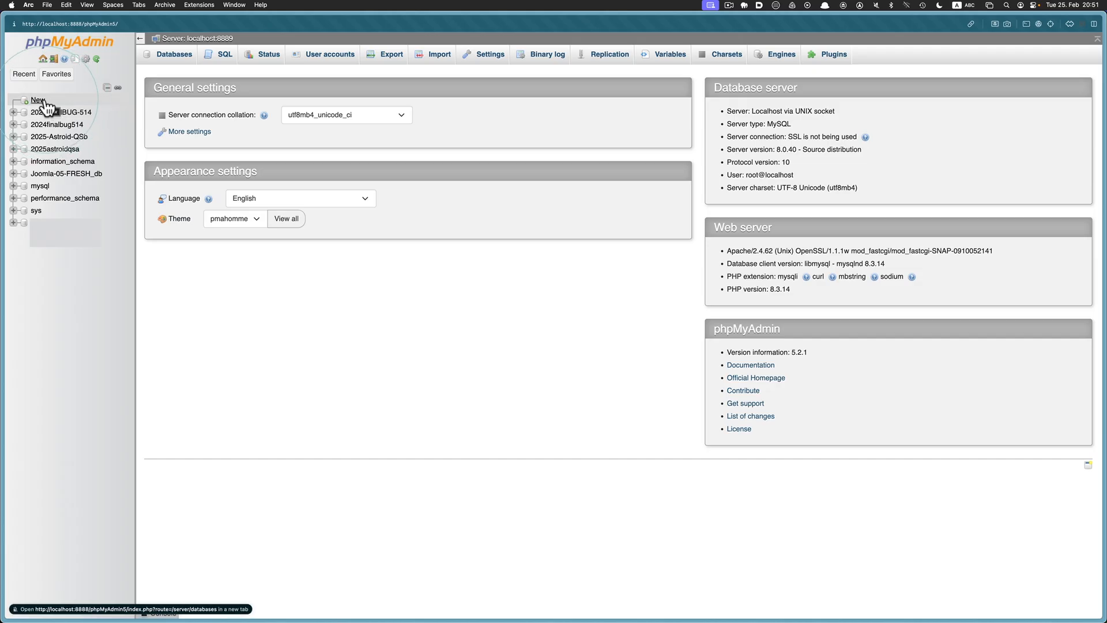
Paste 2025-Astroid-QSc as the new database name in phpMyAdmin and create it
key("super+Tab")
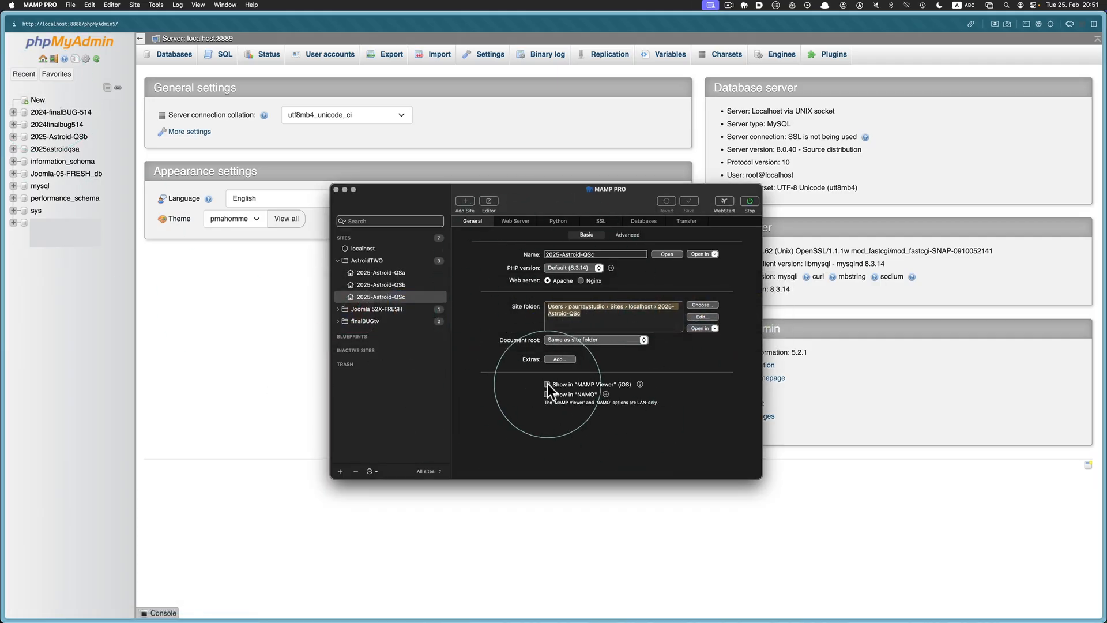
key("super+Tab")
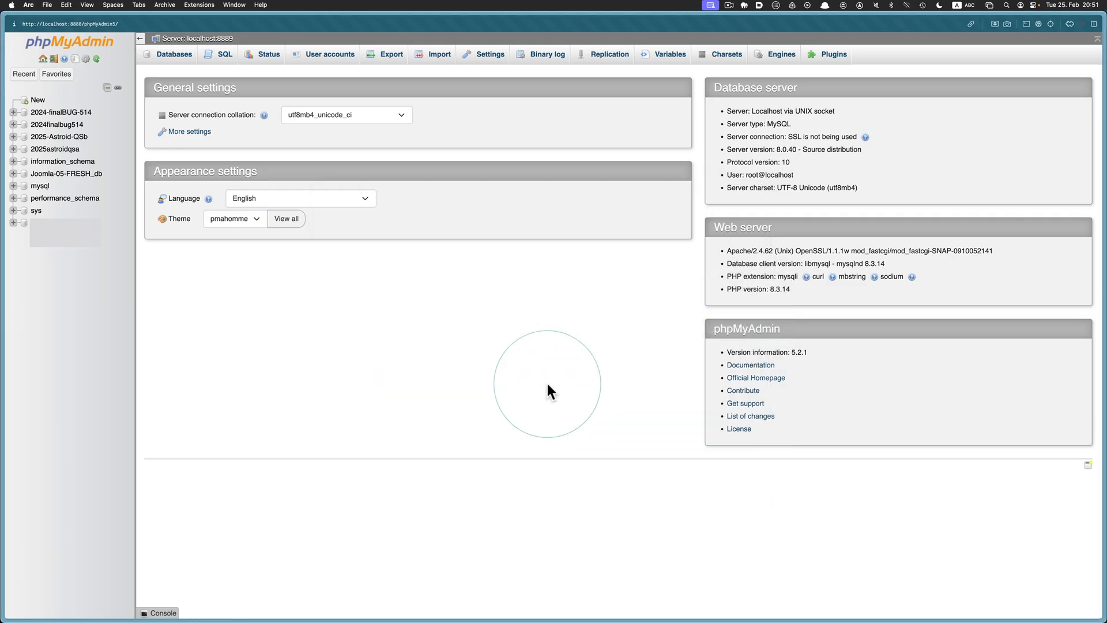
left_click(43, 106)
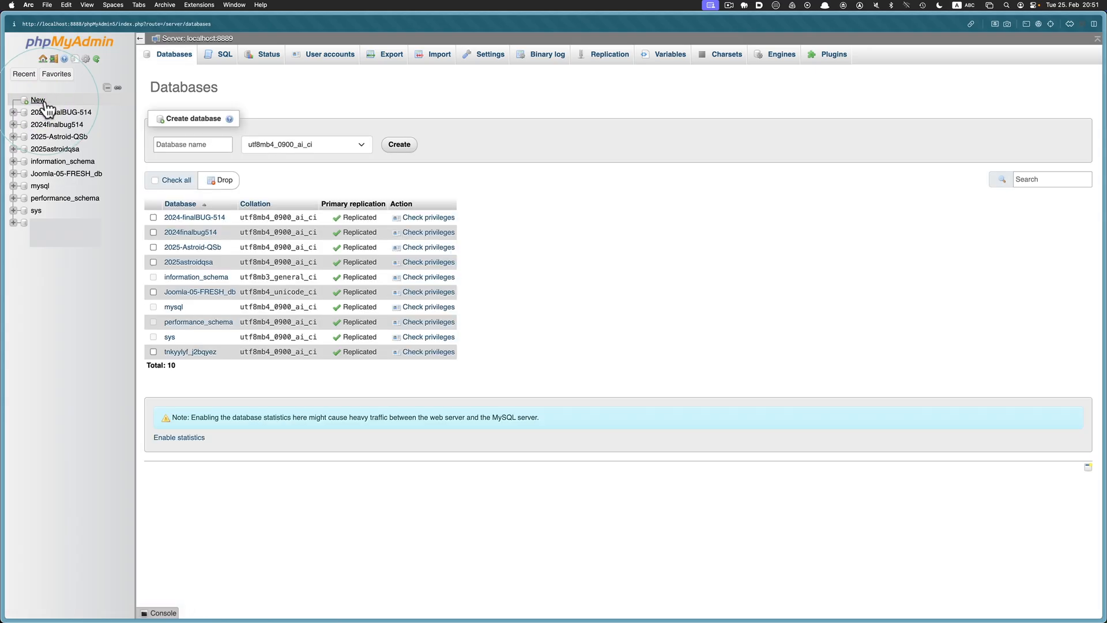
left_click(178, 143)
left_click(178, 143)
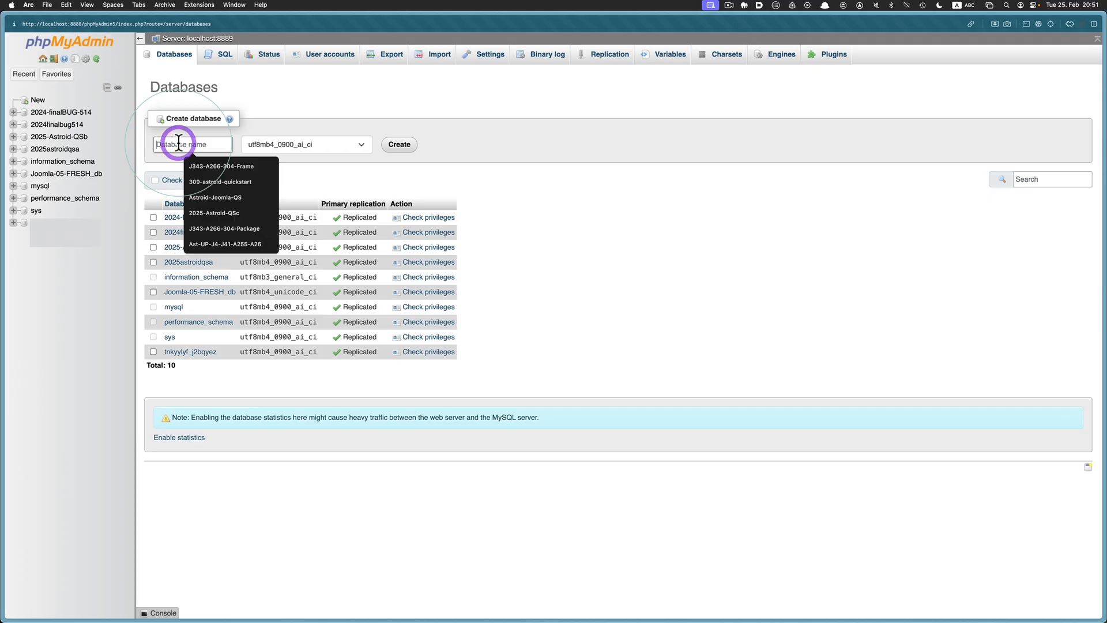
type("2025-Astroid-QSc")
left_click(168, 156)
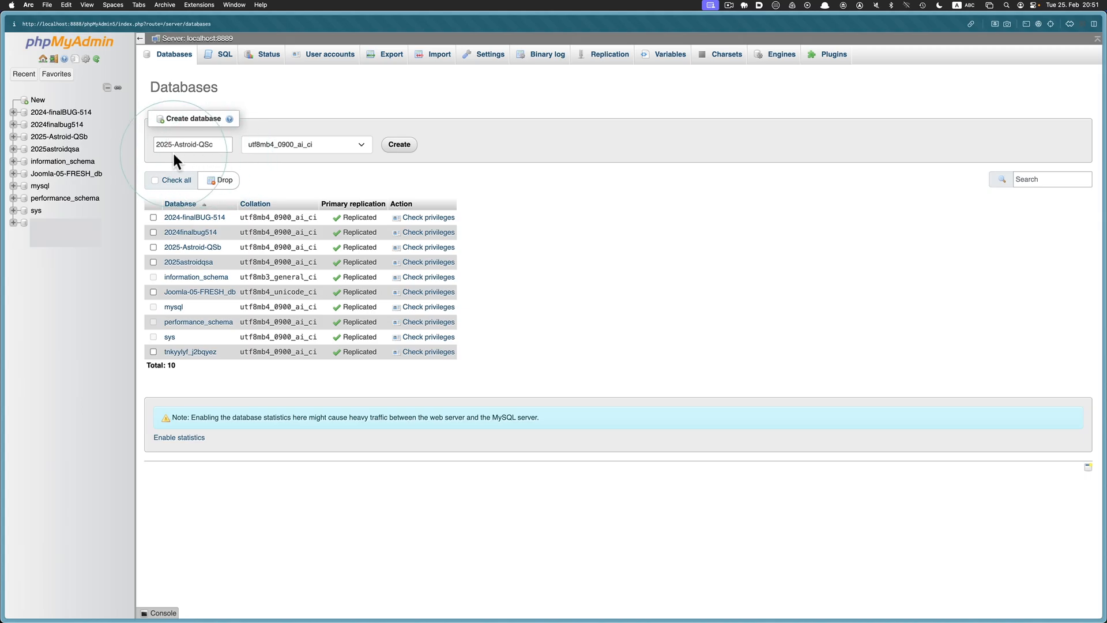
left_click_drag(220, 144, 141, 143)
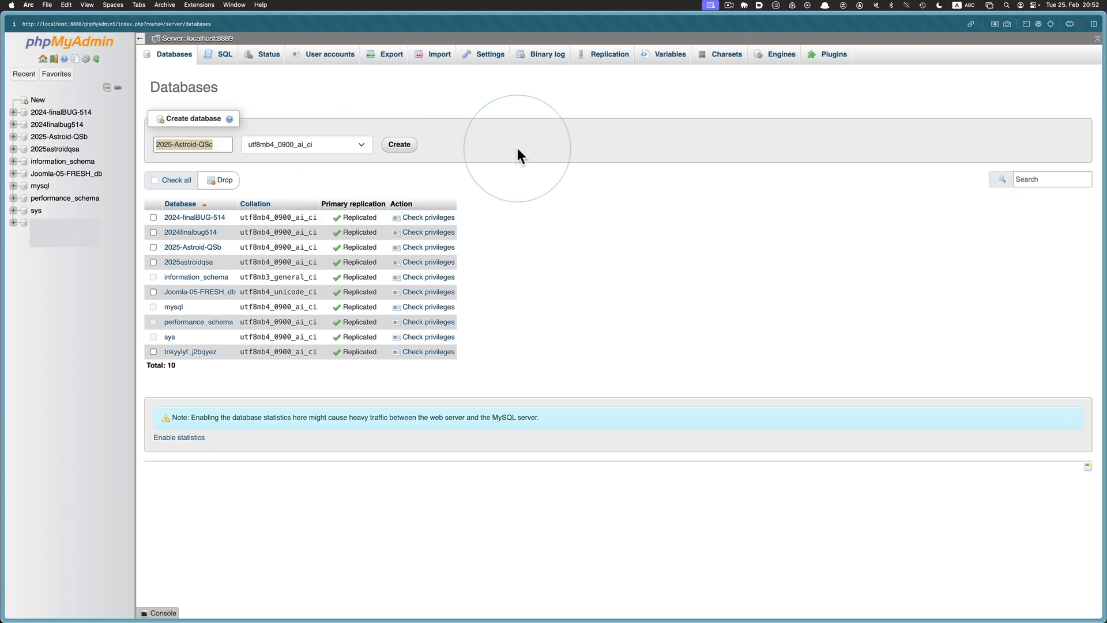
left_click(390, 145)
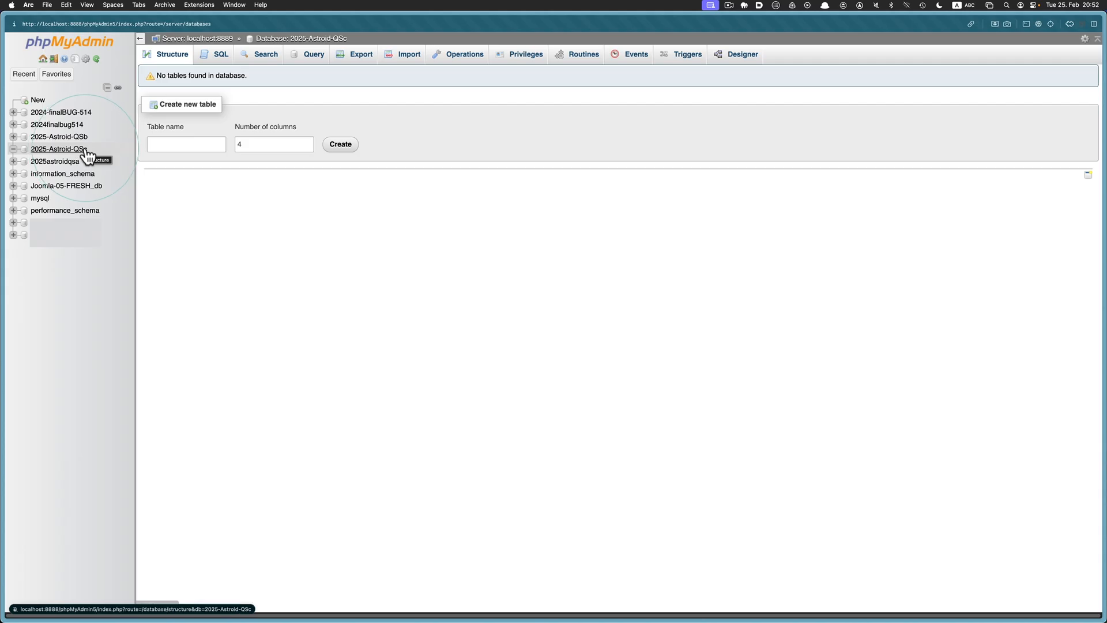
left_click(60, 137)
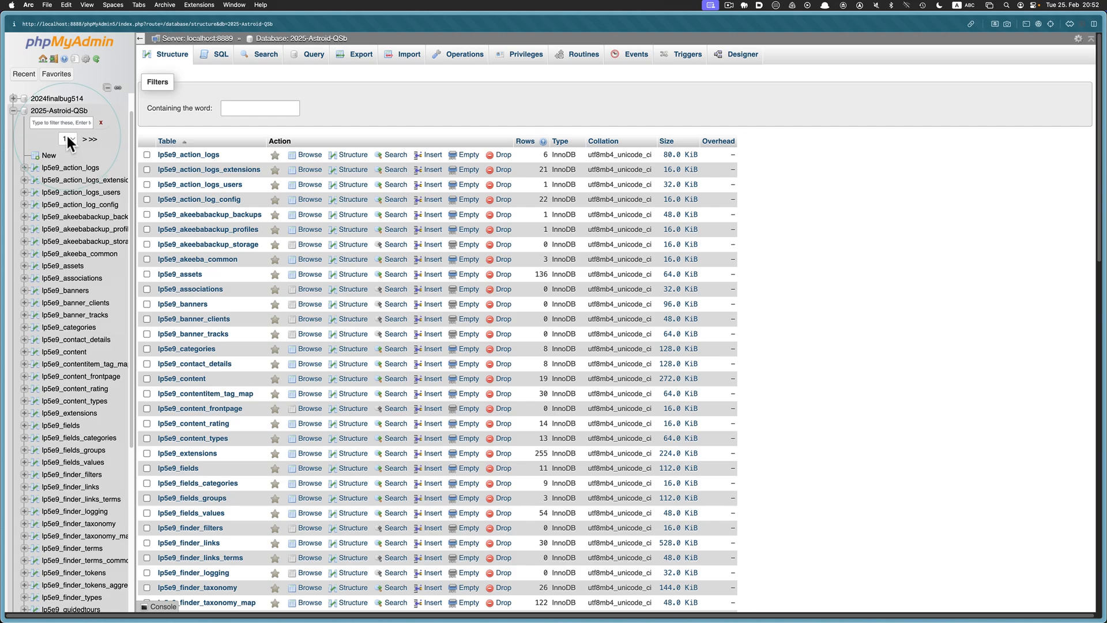
left_click(13, 112)
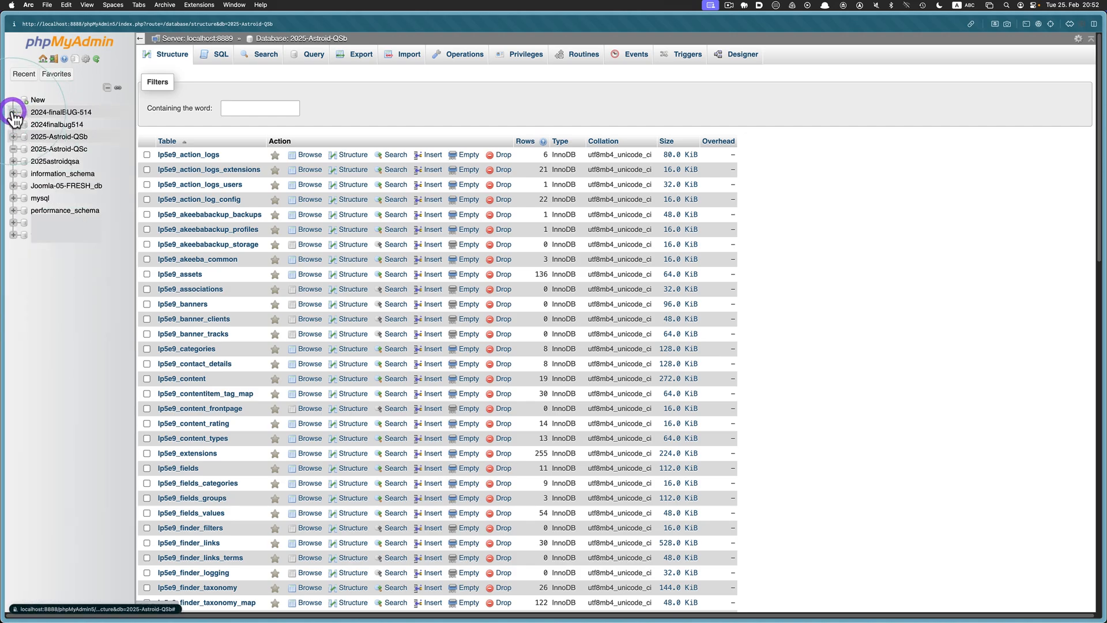
right_click(54, 149)
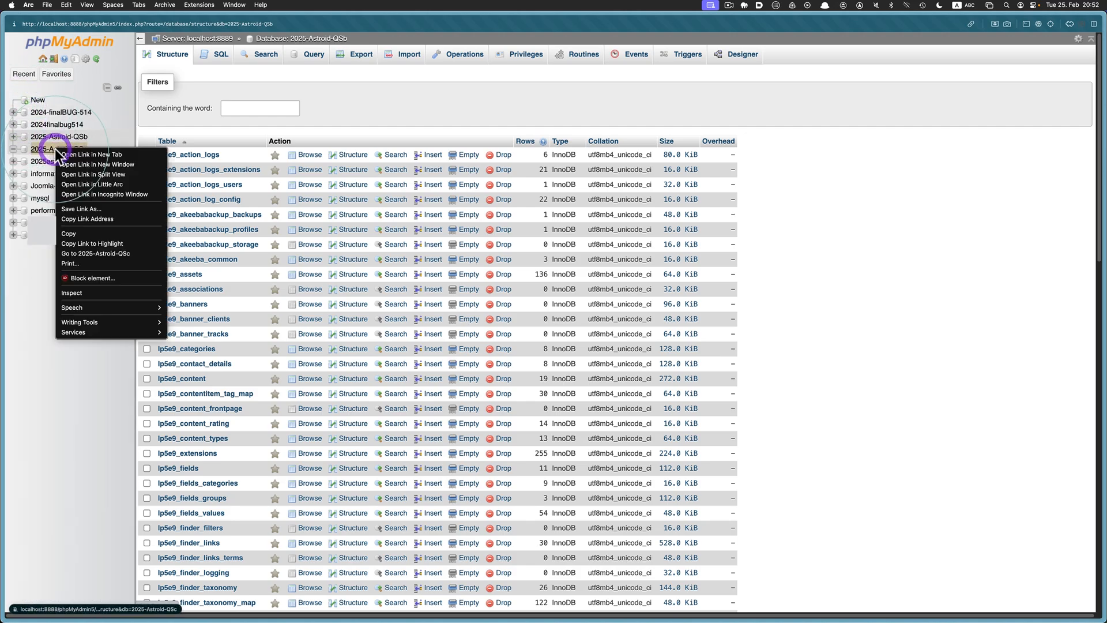
left_click(93, 173)
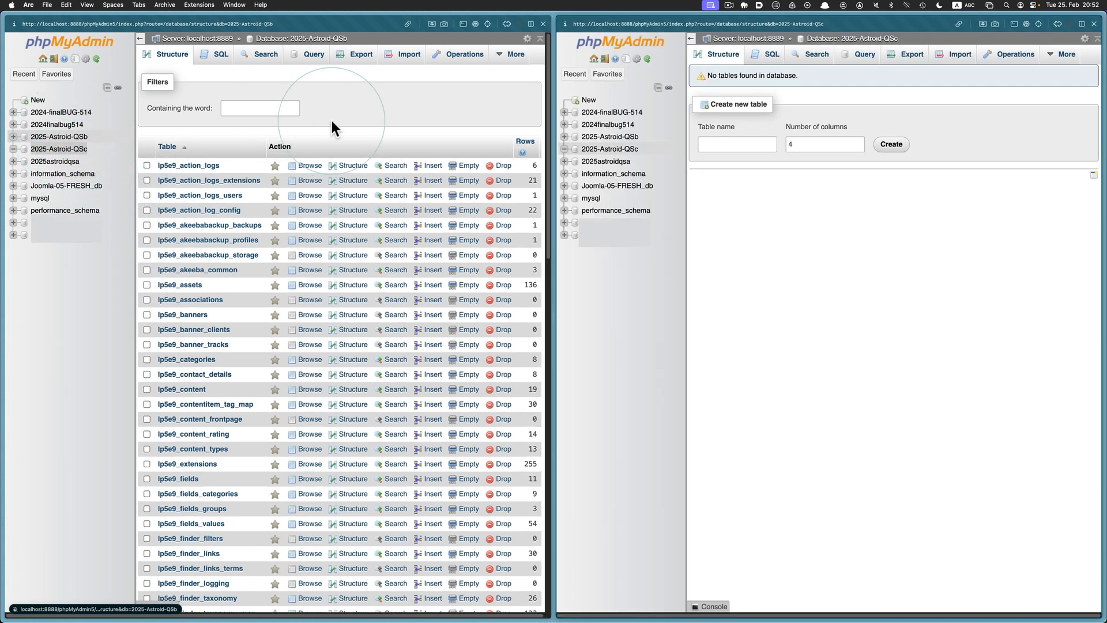
left_click(344, 112)
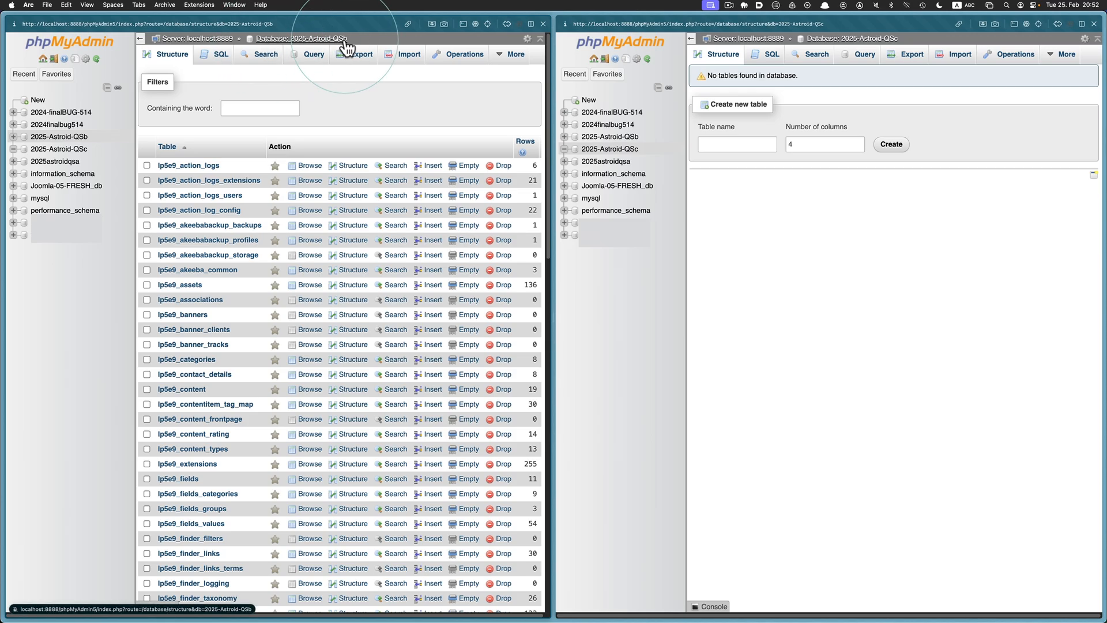
left_click(807, 44)
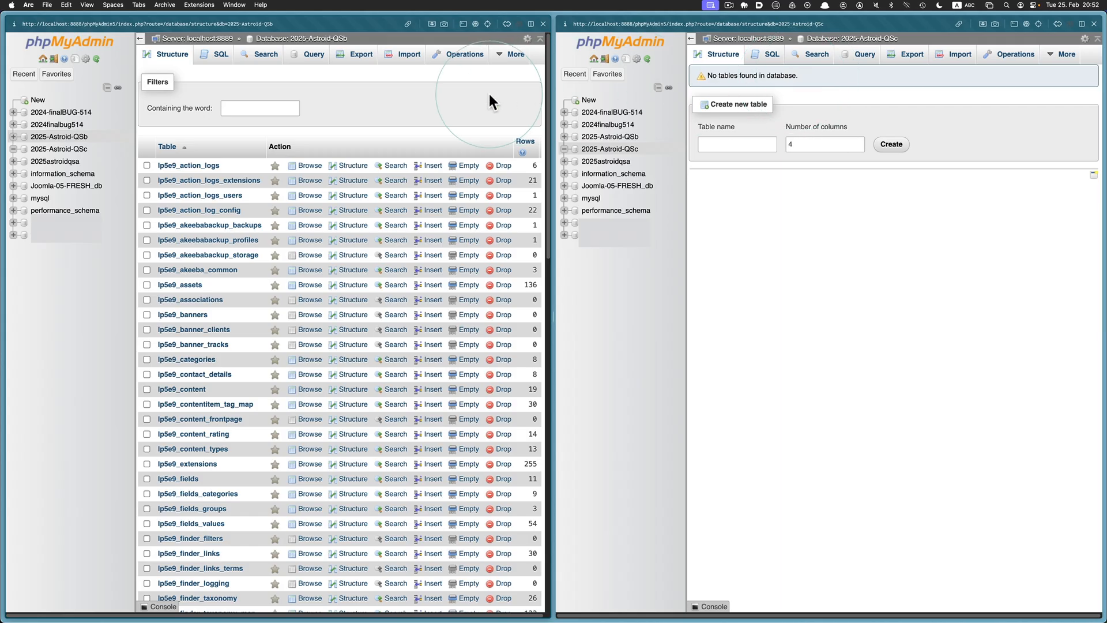
left_click(459, 99)
scroll(458, 95, "down", 15)
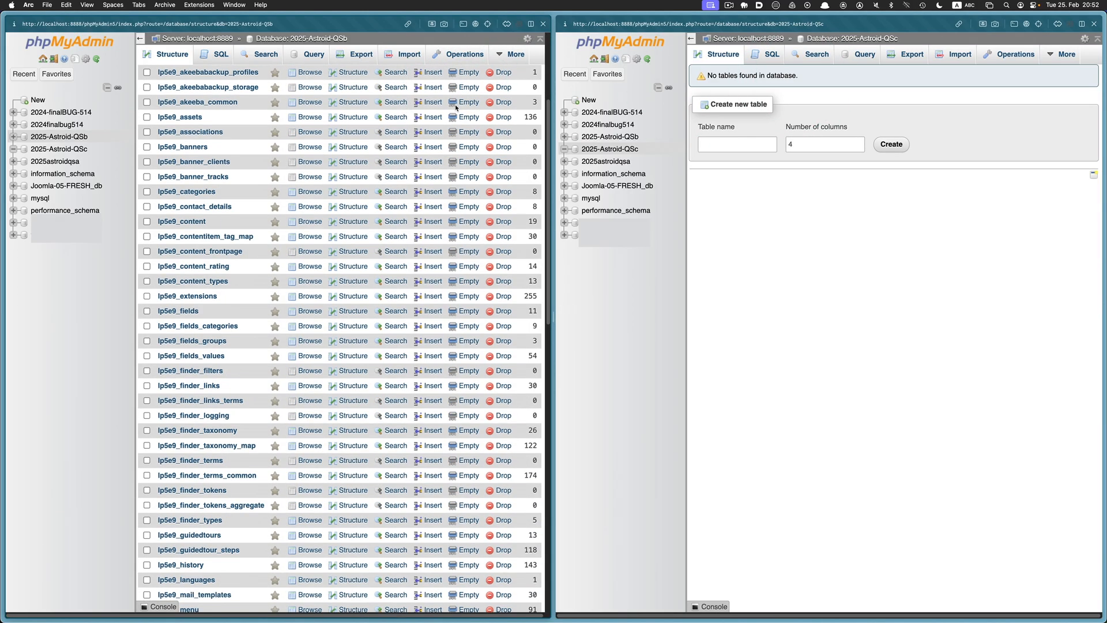
scroll(456, 108, "down", 5)
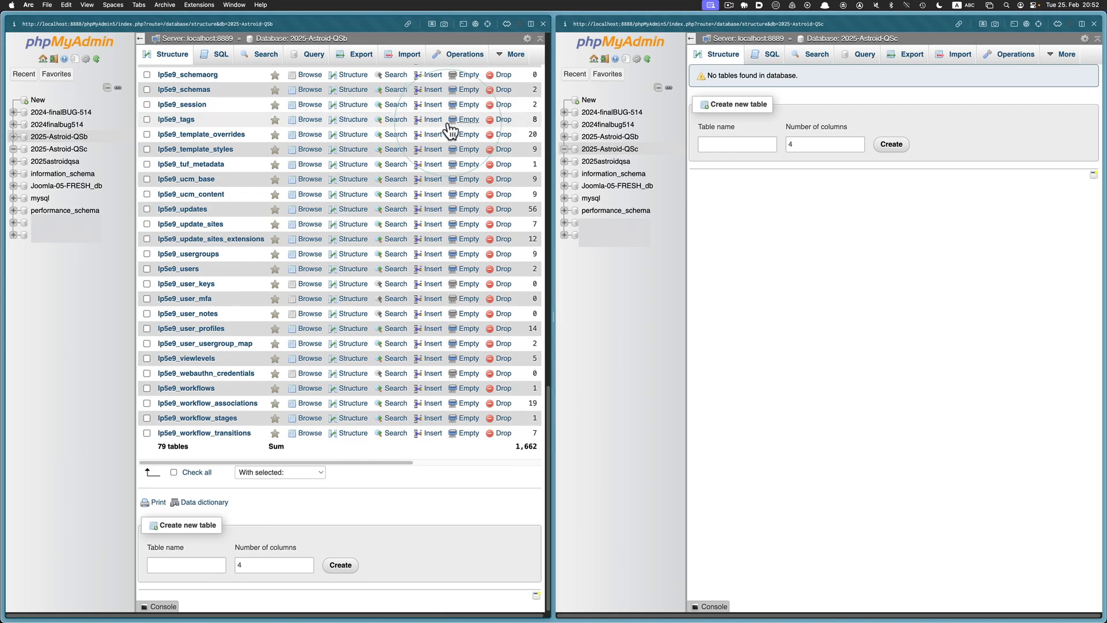
left_click(433, 404)
left_click_drag(407, 460, 310, 462)
left_click(376, 427)
scroll(376, 425, "up", 20)
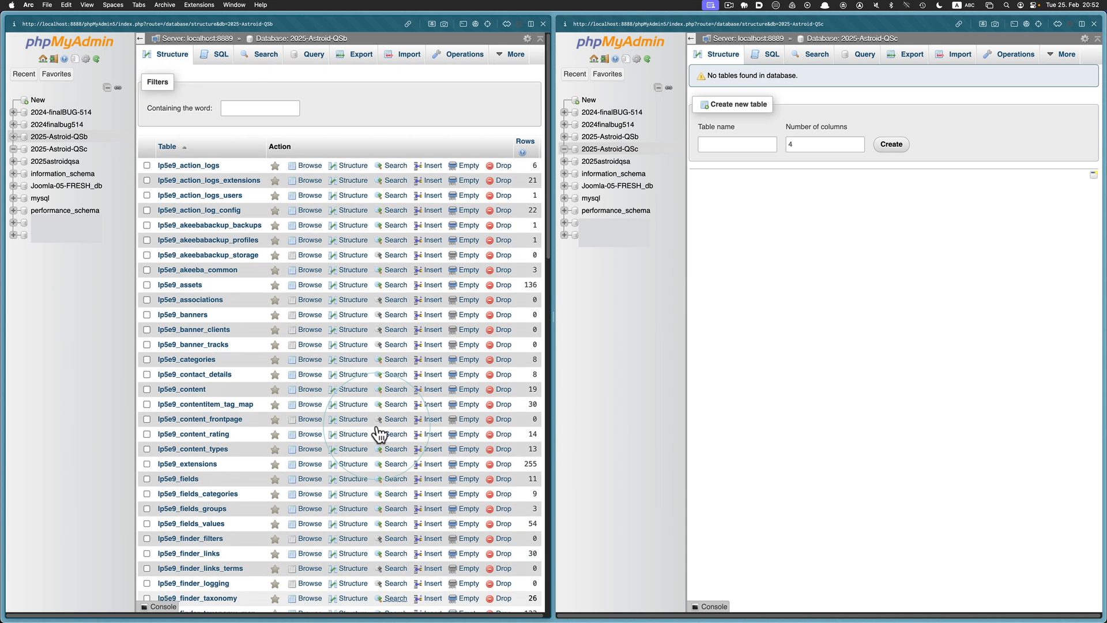
left_click(719, 321)
left_click(806, 305)
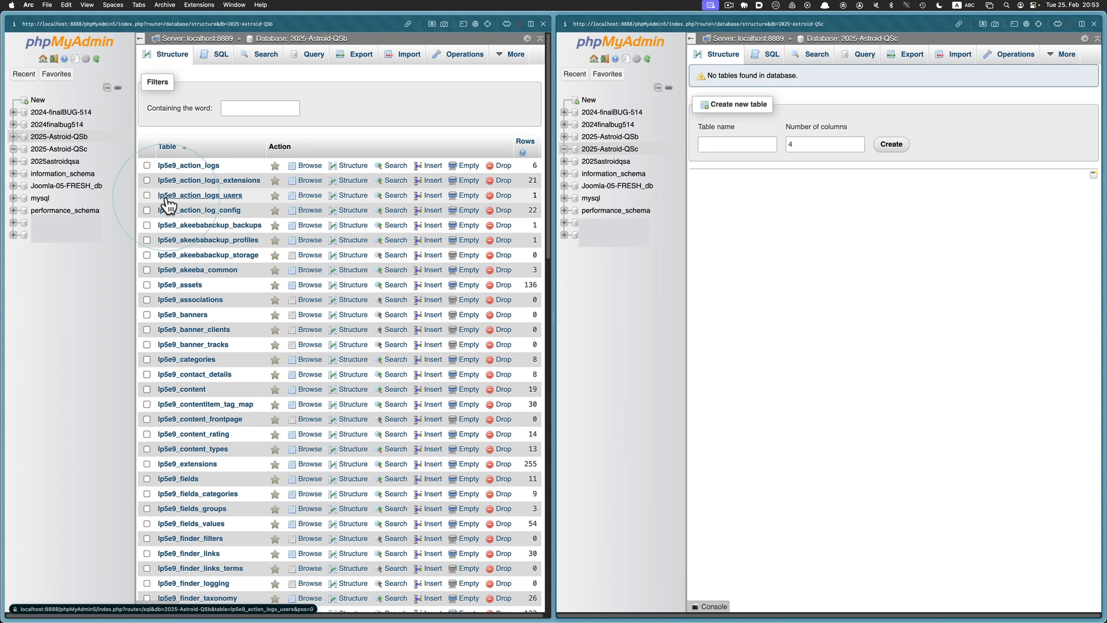
Click away from the database comparison in phpMyAdmin
left_click(91, 295)
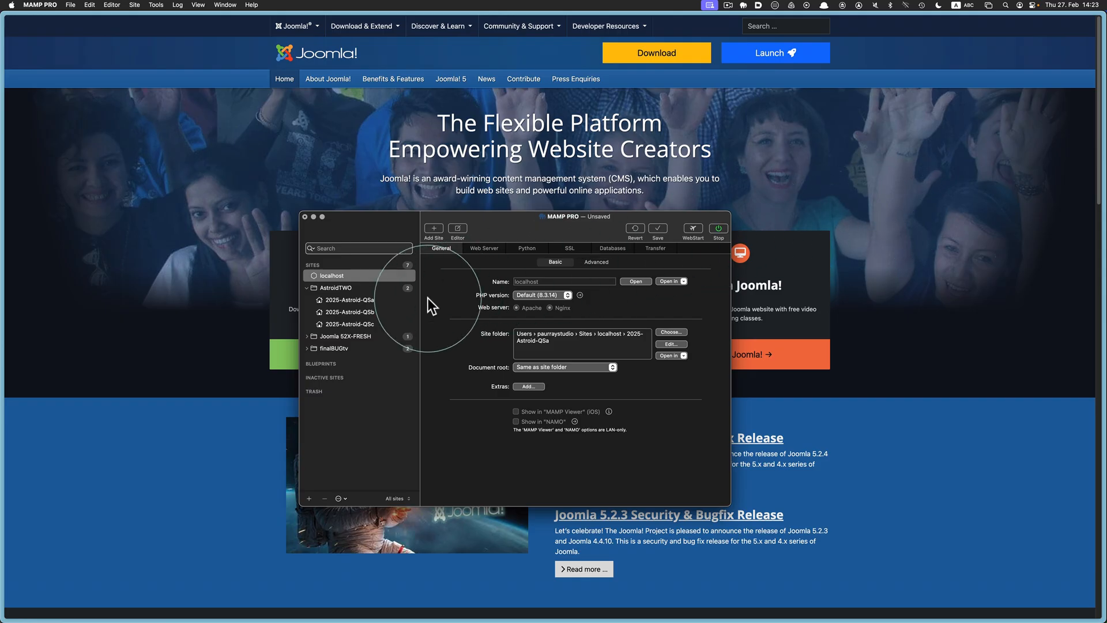
Select 2025-Astroid-QSc, check its site folder path, and open it in the browser
left_click(386, 324)
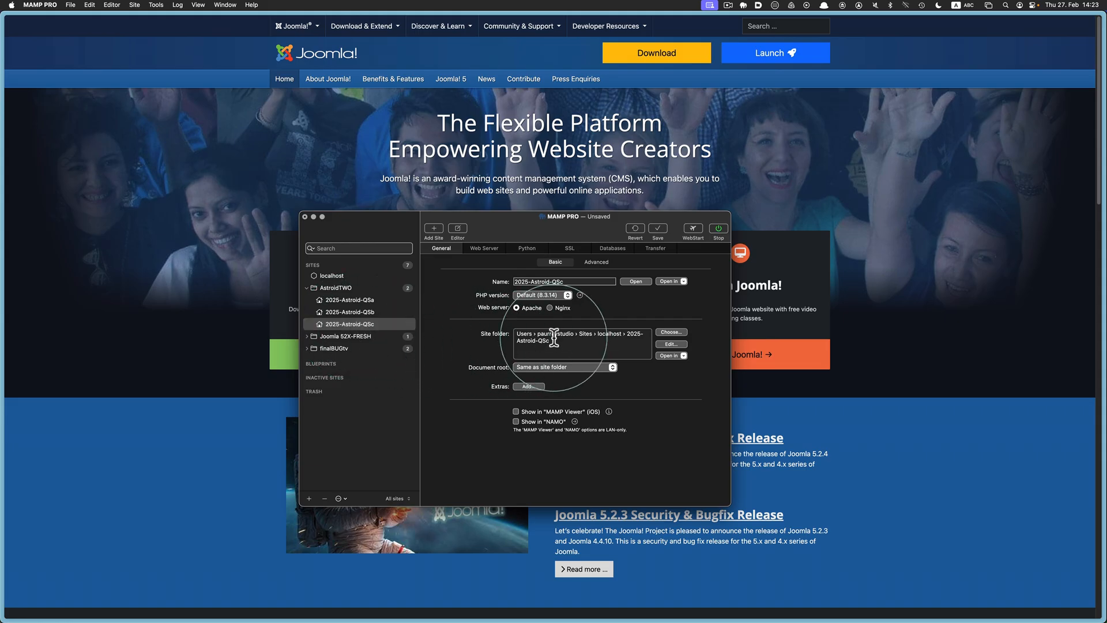
left_click_drag(554, 339, 506, 327)
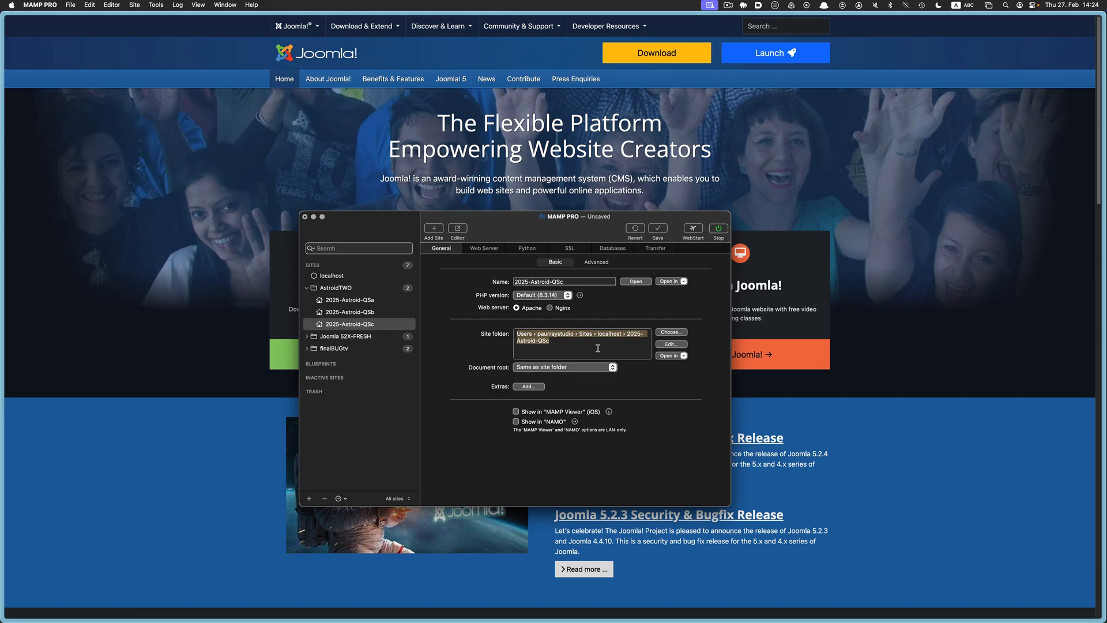
left_click(634, 282)
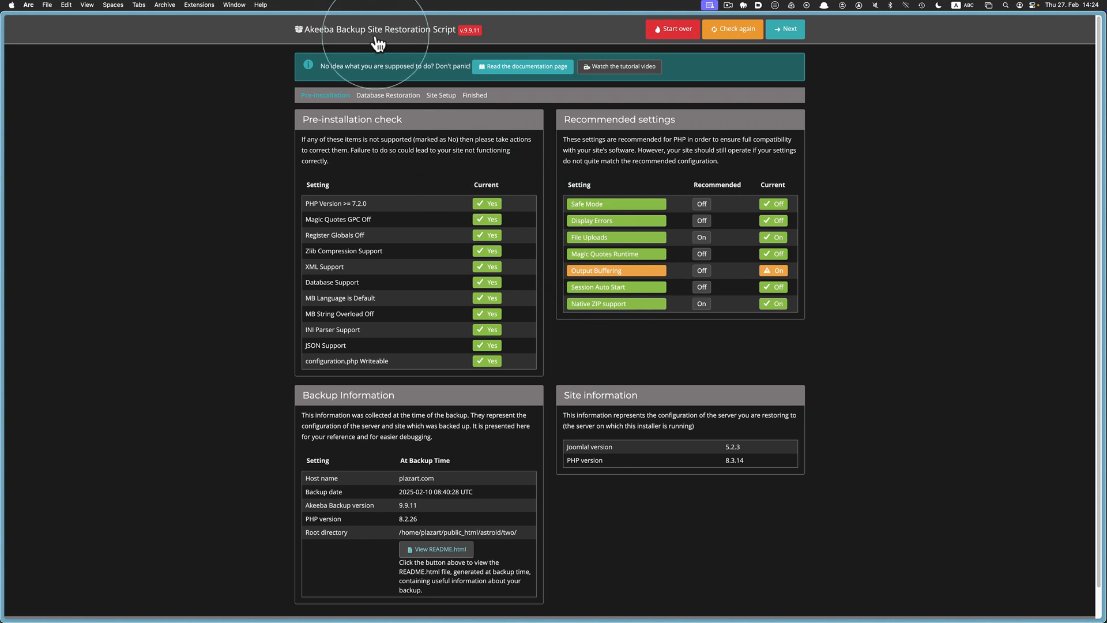
Show the installer page's local address, then switch to Path Finder
key("super+l")
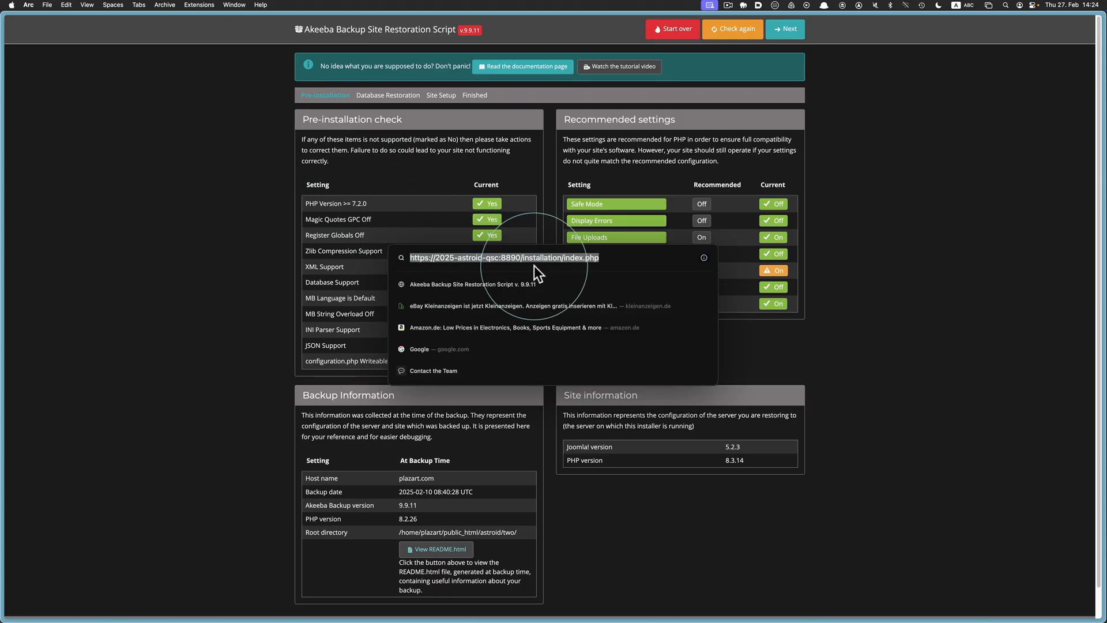
key("super+Tab")
key("super+Tab")
key("super+Tab")
key("super+Tab")
key("super+Tab")
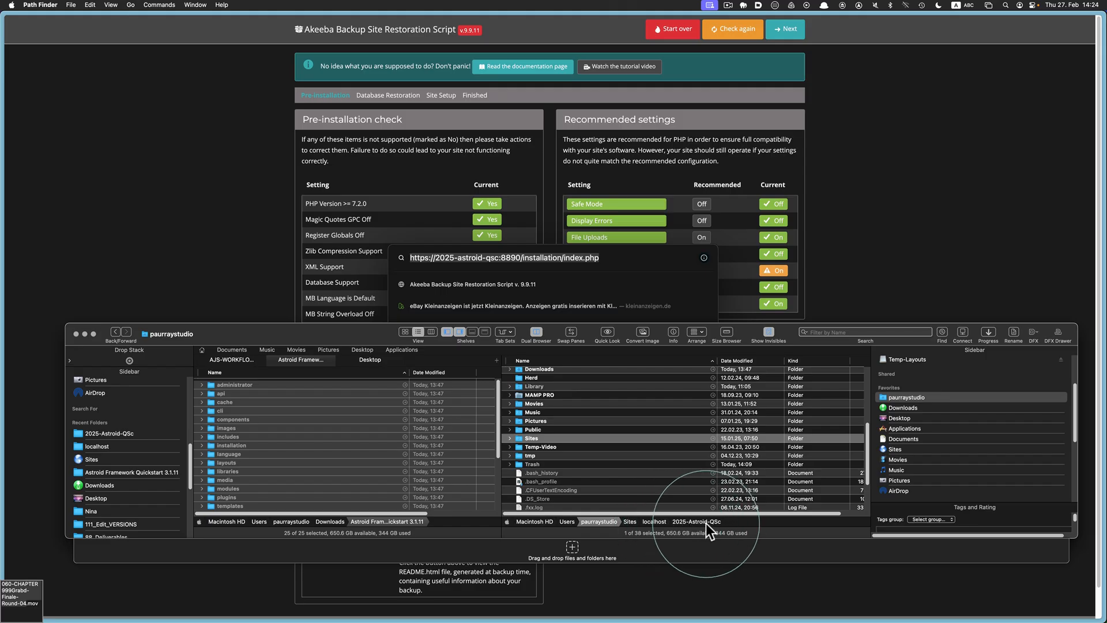
Browse Sites > localhost > 2025-Astroid-QSc in Path Finder, then return to Arc
double_click(521, 437)
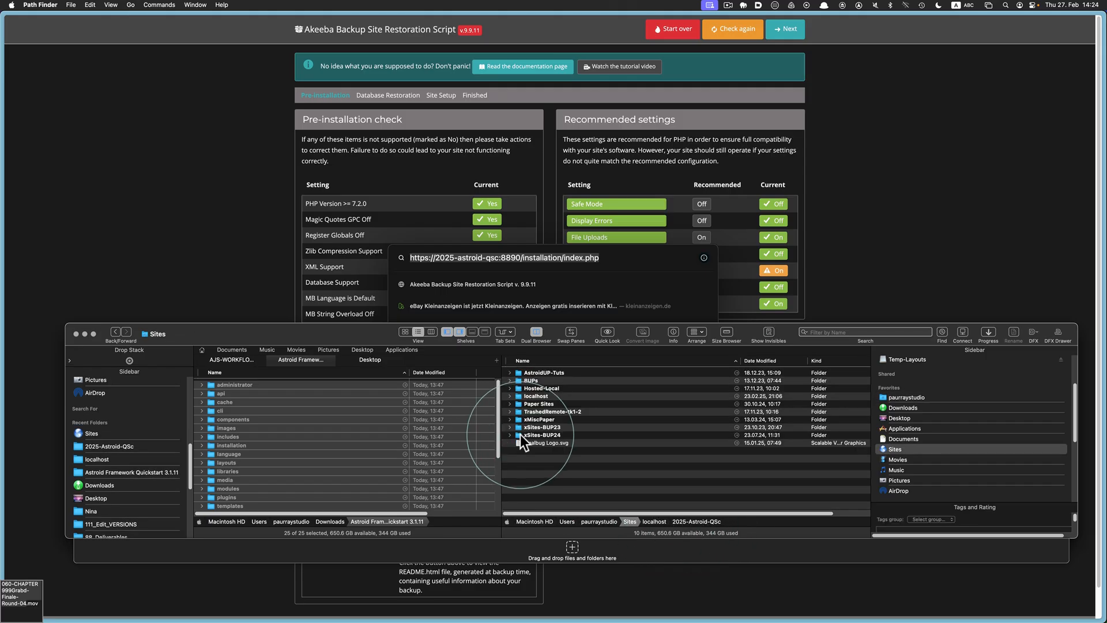
double_click(518, 396)
double_click(521, 405)
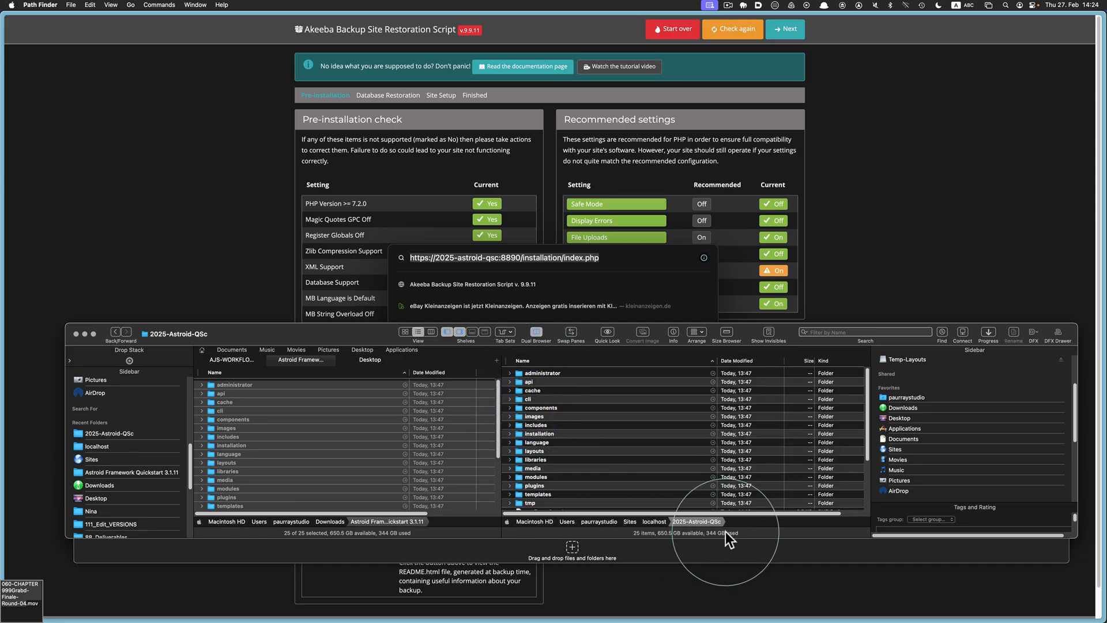
left_click(881, 275)
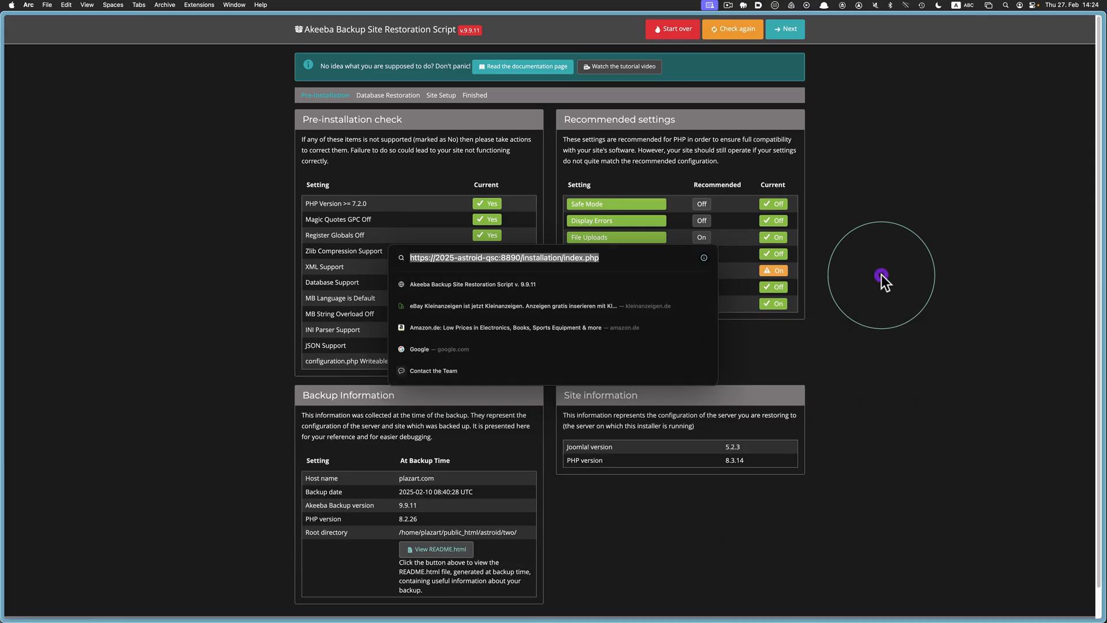
Close the address popup and continue to the Database Restoration page
key("Escape")
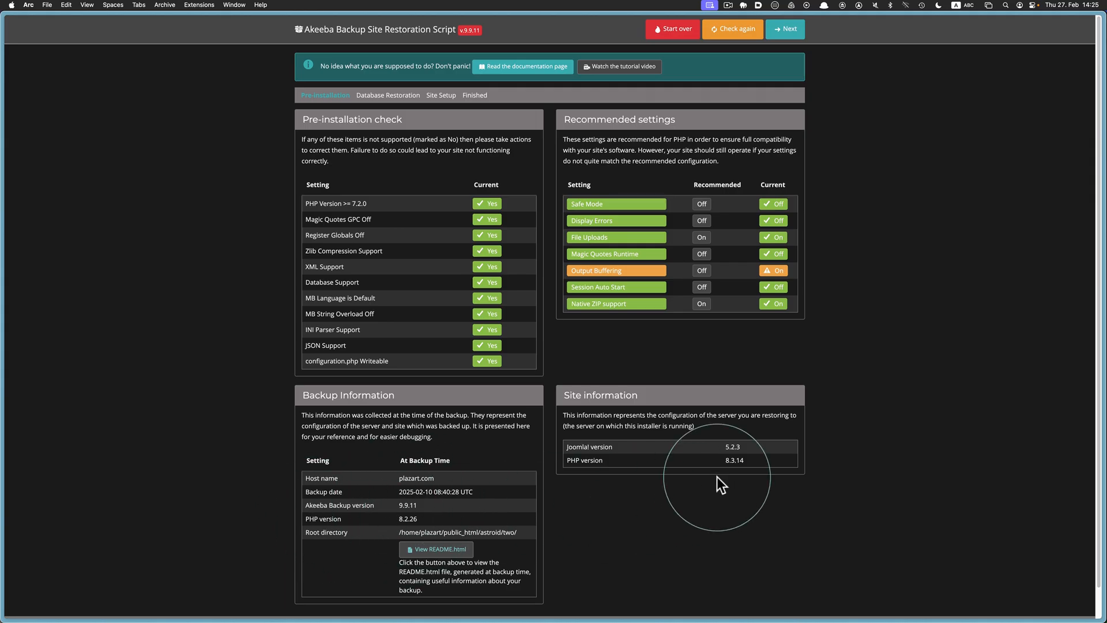
left_click(790, 32)
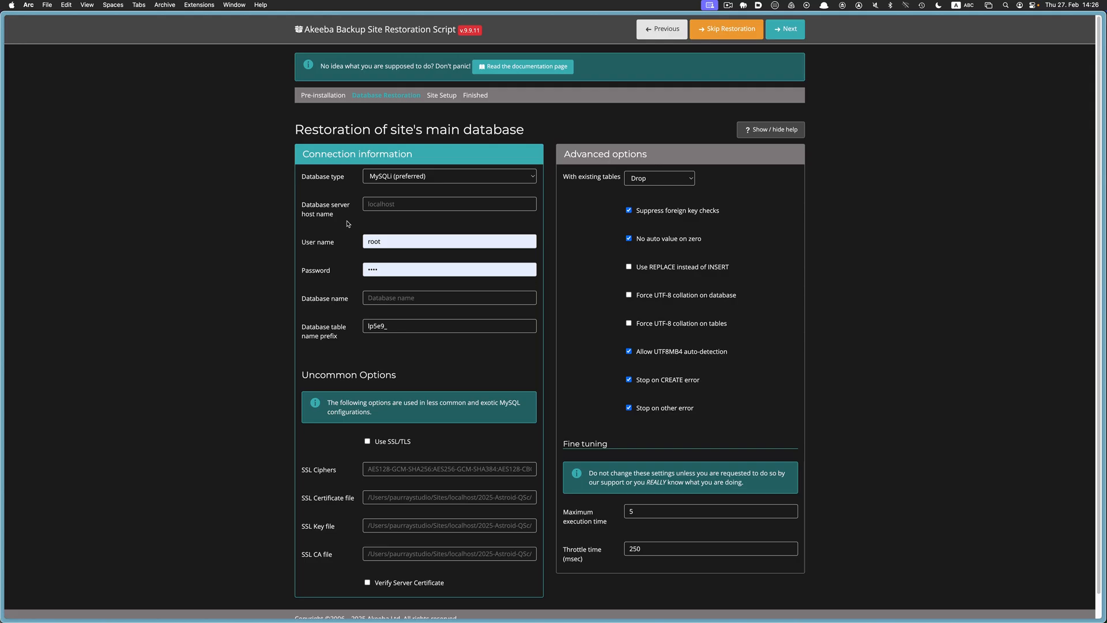
Restore the backup into database 2025-Astroid-QSc on host localhost, then continue to Site Setup
left_click(385, 204)
type("l")
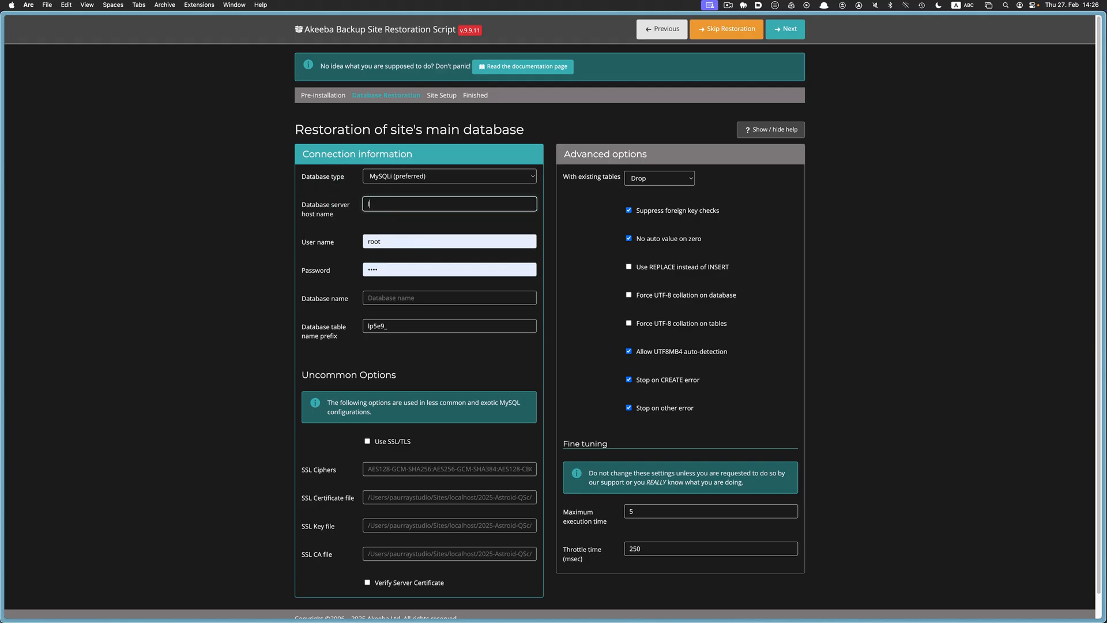
type("ocalhost")
key("Tab")
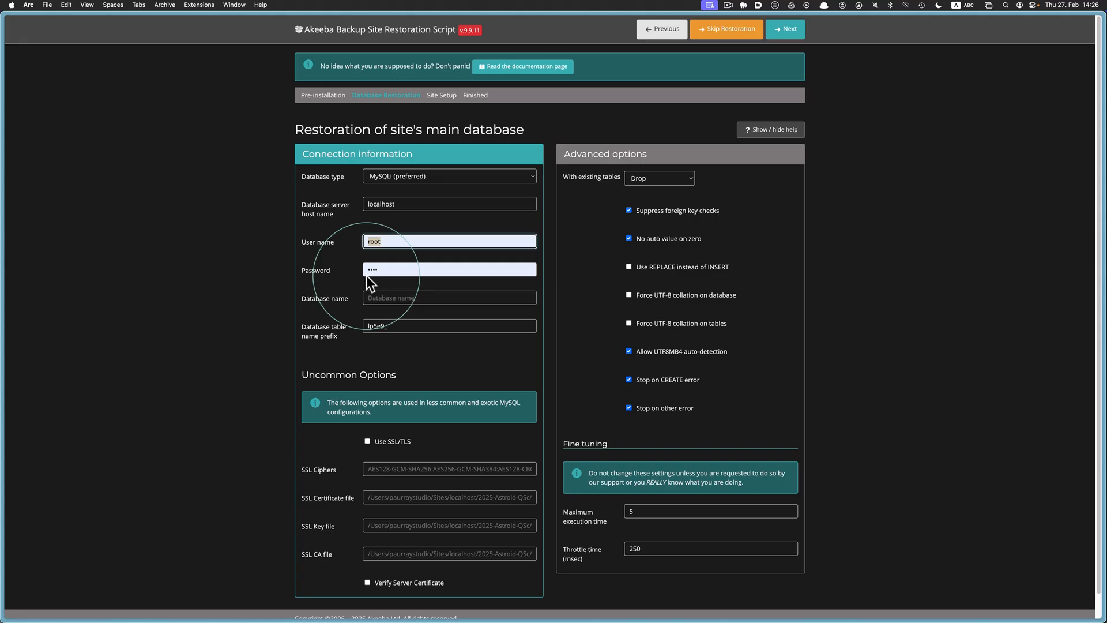
left_click(377, 296)
type("2025-Astroid-QSc")
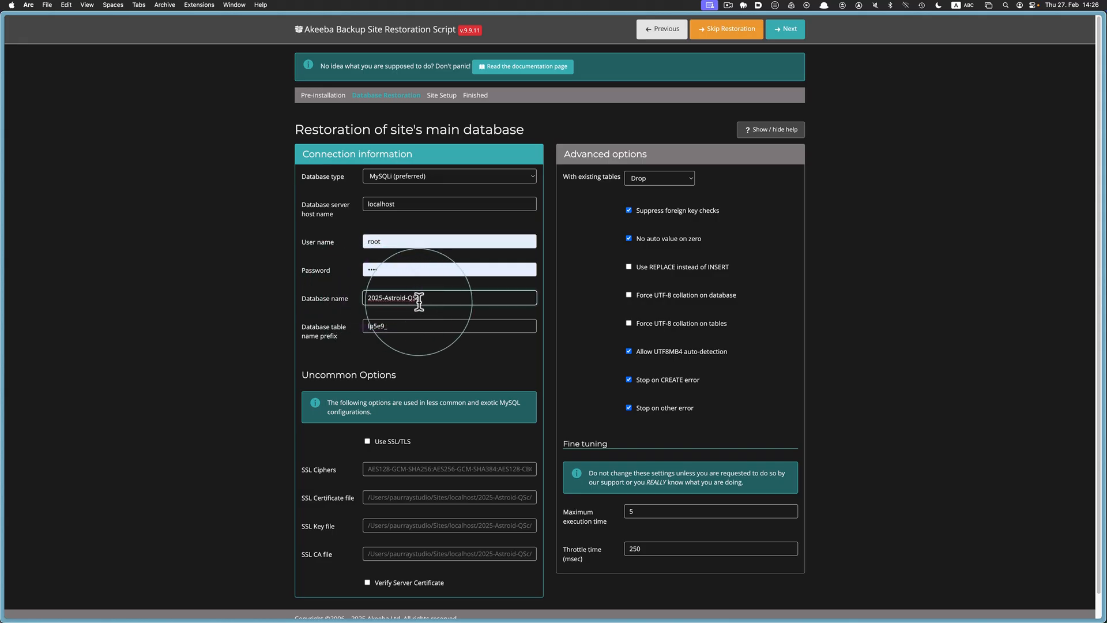
left_click_drag(425, 296, 366, 292)
key("super+c")
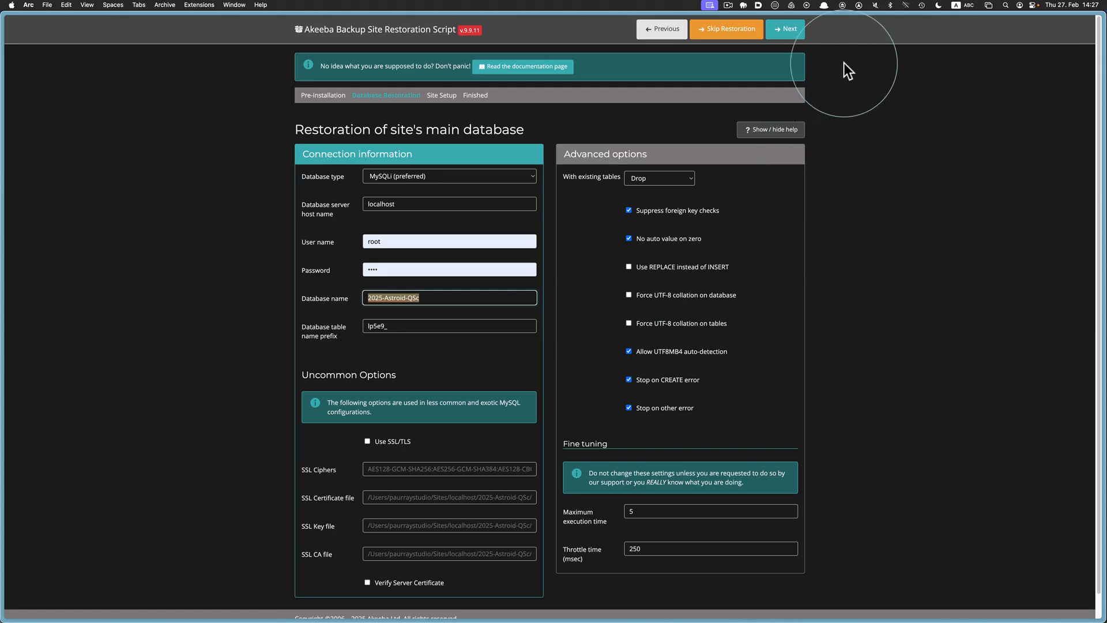
left_click(788, 34)
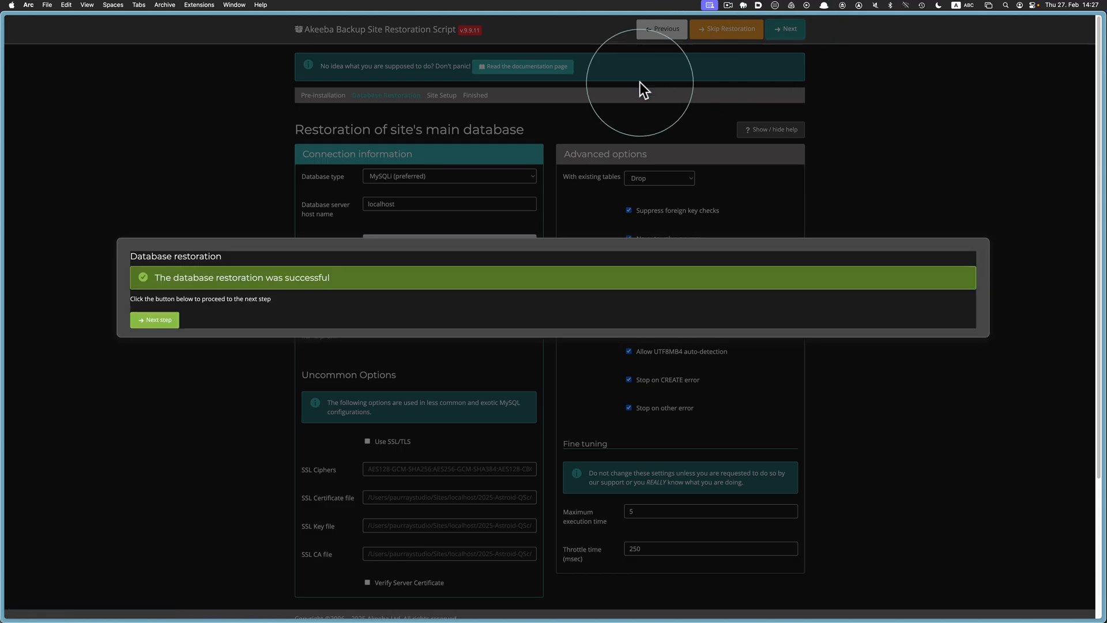
left_click(136, 328)
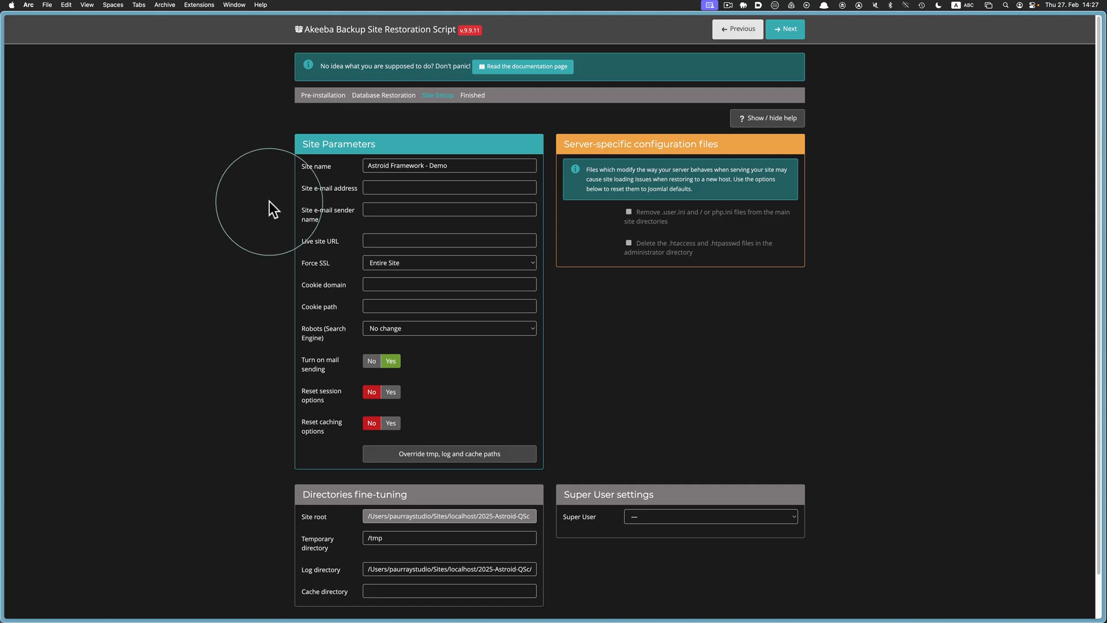
Set the site name to 2025-Astroid-QSc and fill the site e-mail from a saved address
left_click(481, 164)
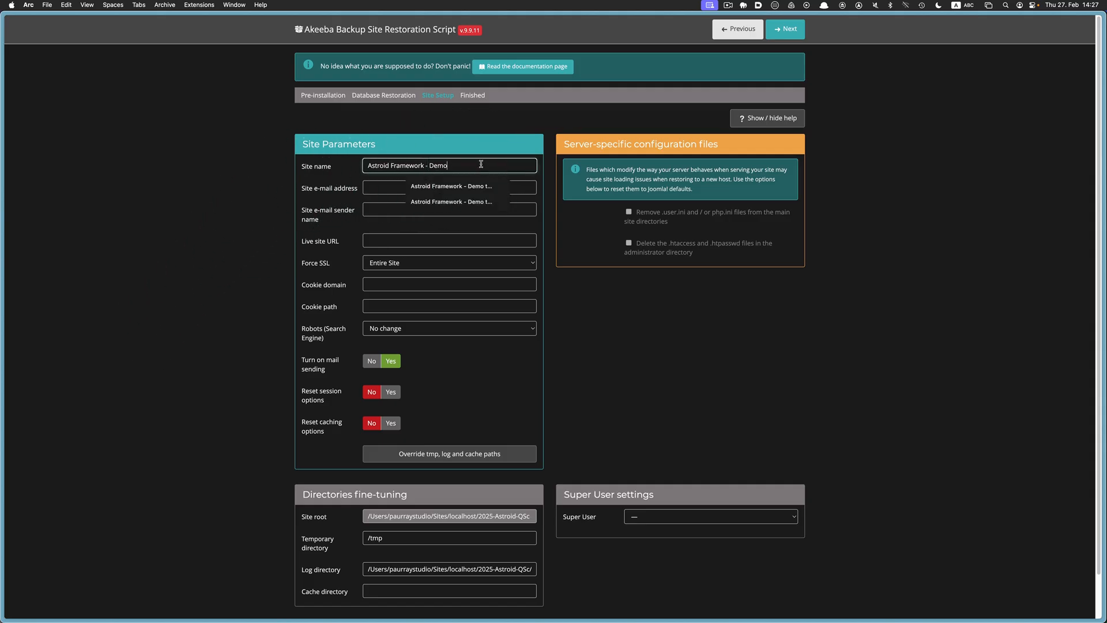
key("super+a")
key("super+v")
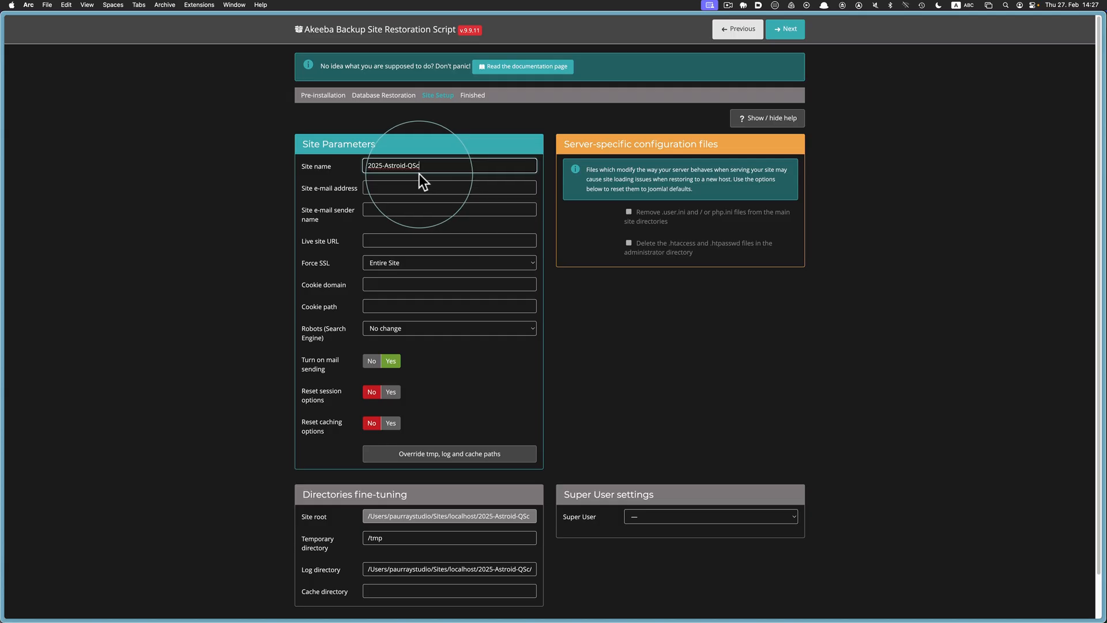
left_click(392, 189)
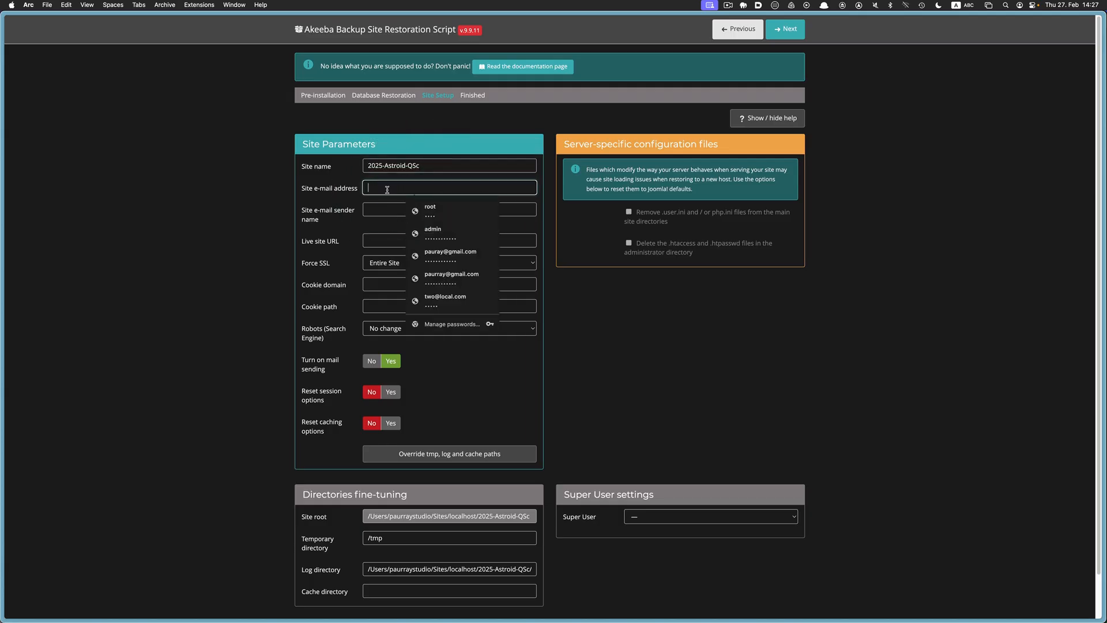
left_click(460, 252)
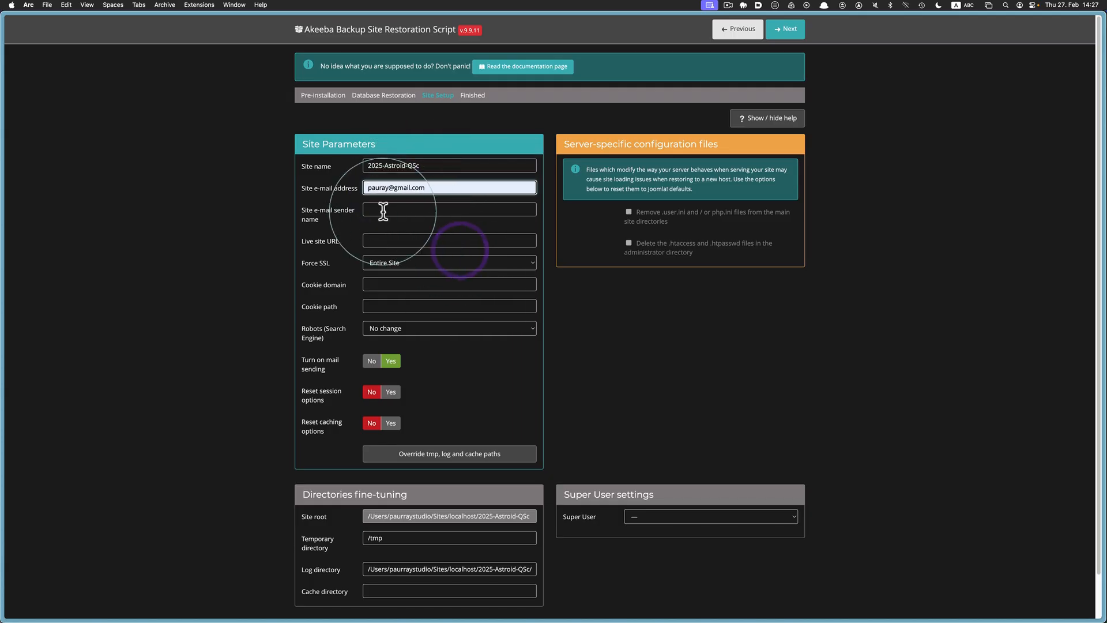
left_click(663, 290)
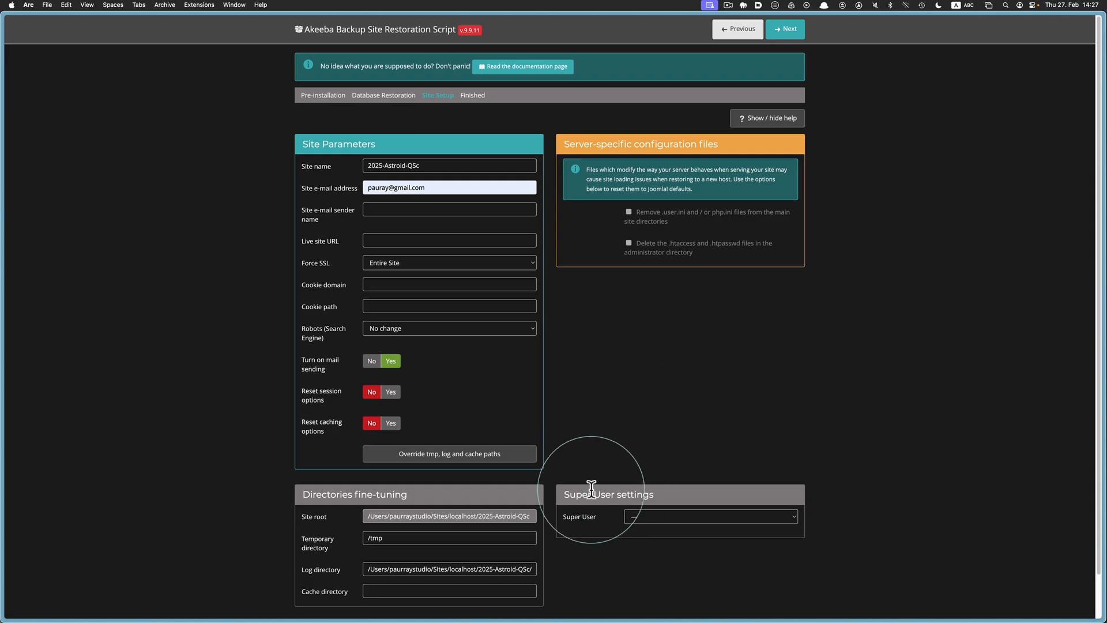
Make admin the Super User with the site e-mail and a new password, then submit the setup
left_click(672, 516)
left_click(672, 523)
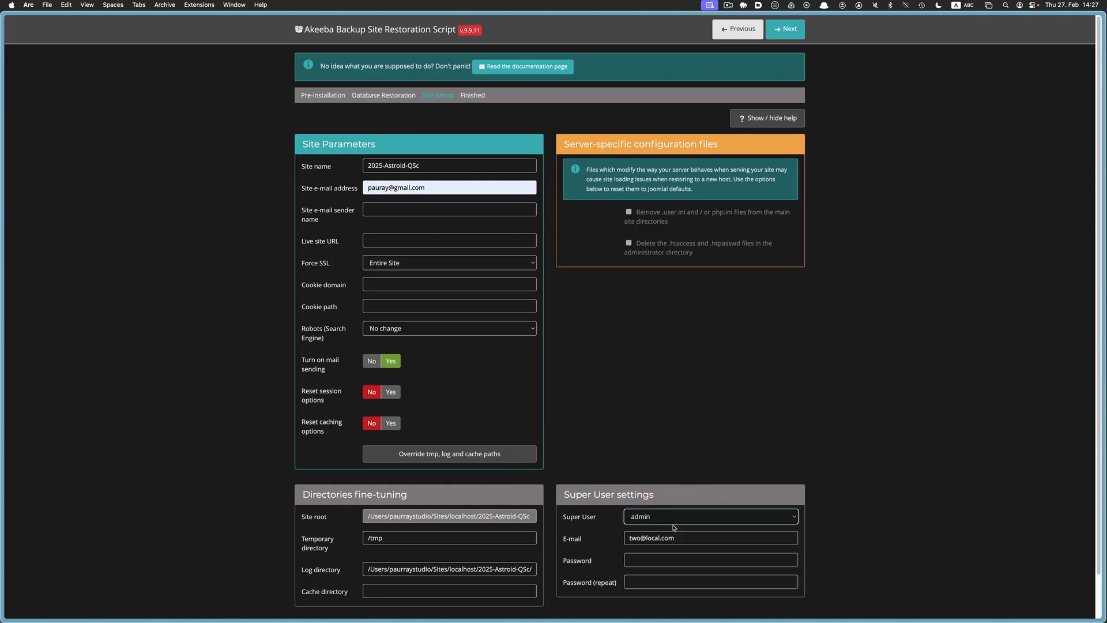
scroll(674, 523, "down", 2)
left_click(692, 492)
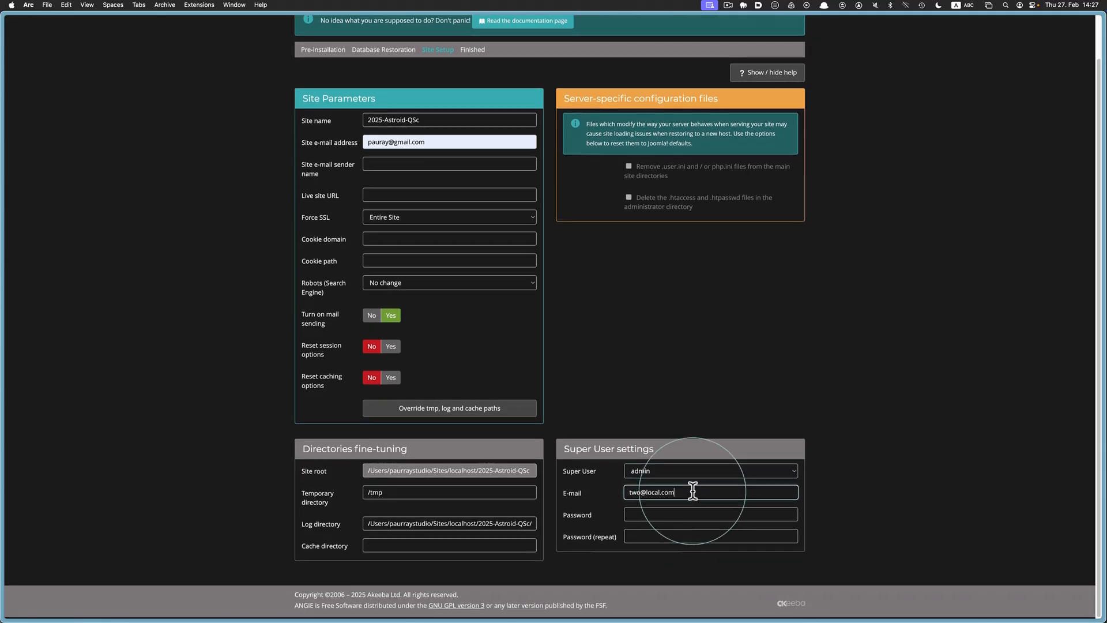
key("super+a")
key("super+v")
left_click(663, 514)
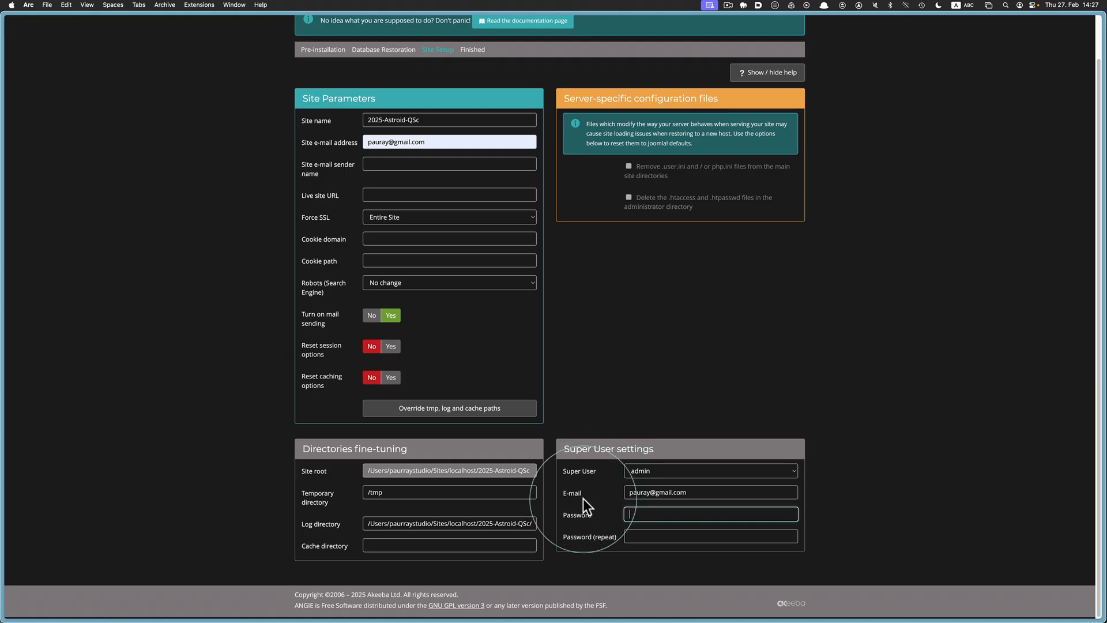
left_click(632, 514)
type("••••••••••••")
key("Tab")
type("•••••••••••")
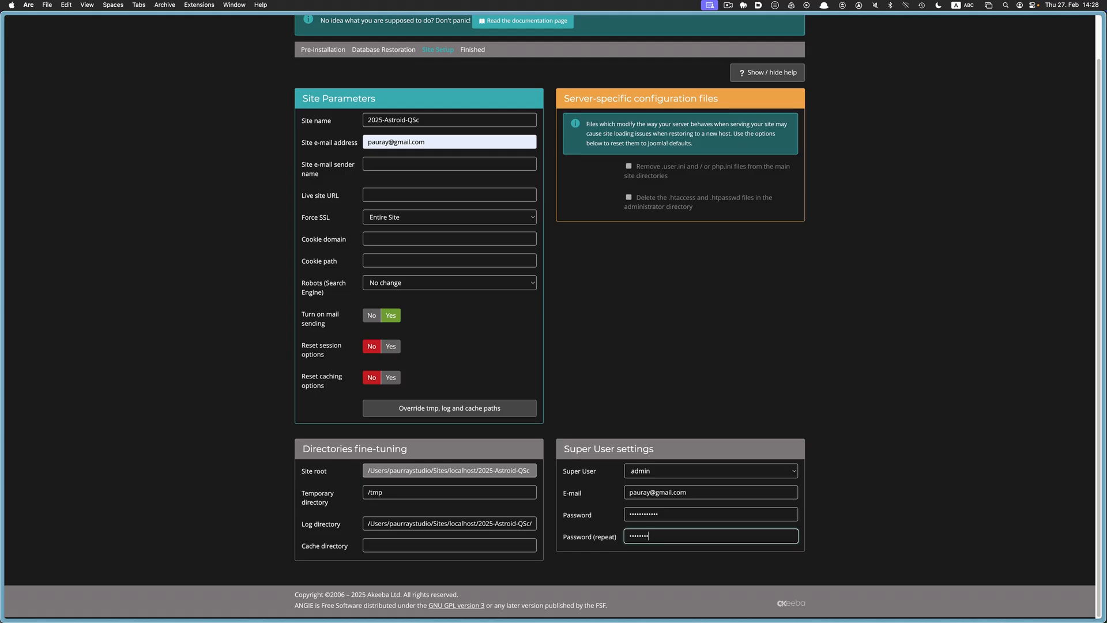
type("•")
scroll(751, 472, "up", 2)
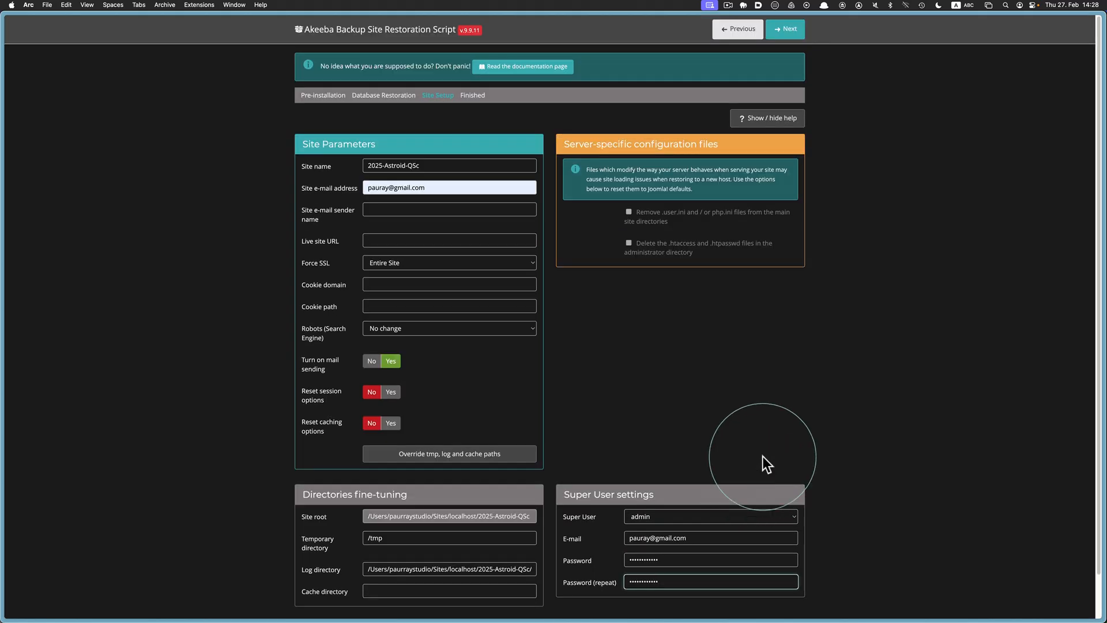
left_click(789, 29)
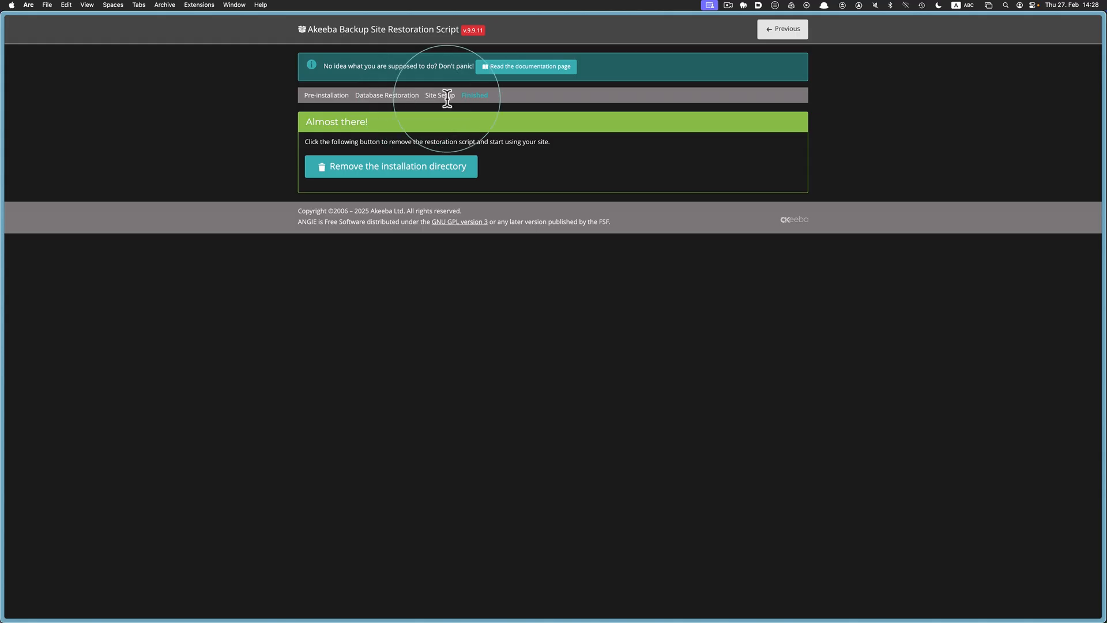
Delete the installation directory and open the restored site's front end
left_click(471, 176)
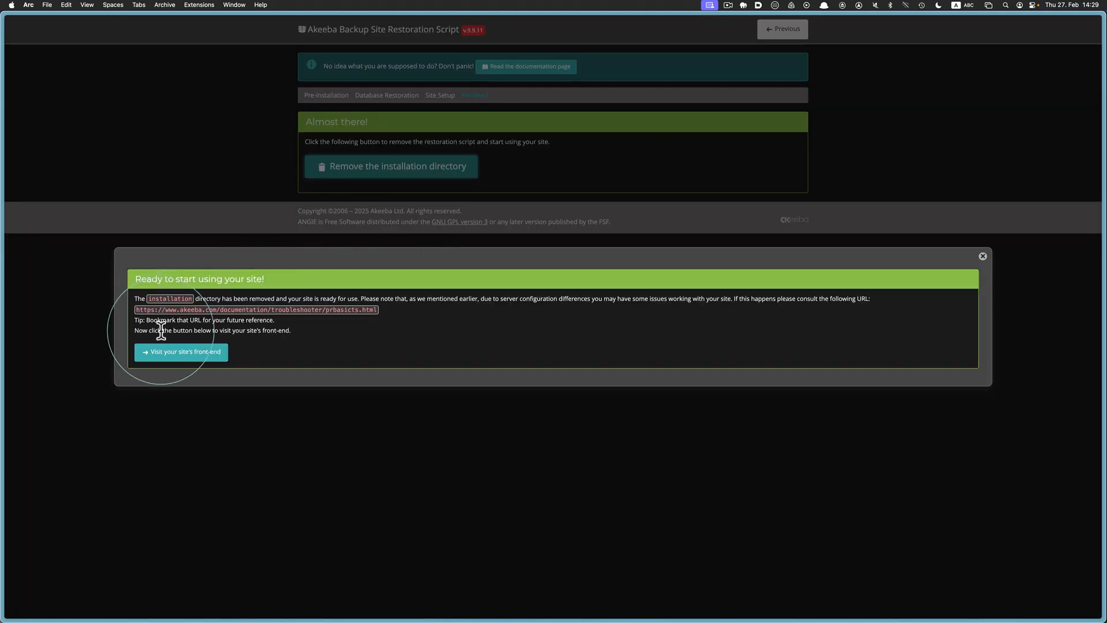
left_click(194, 358)
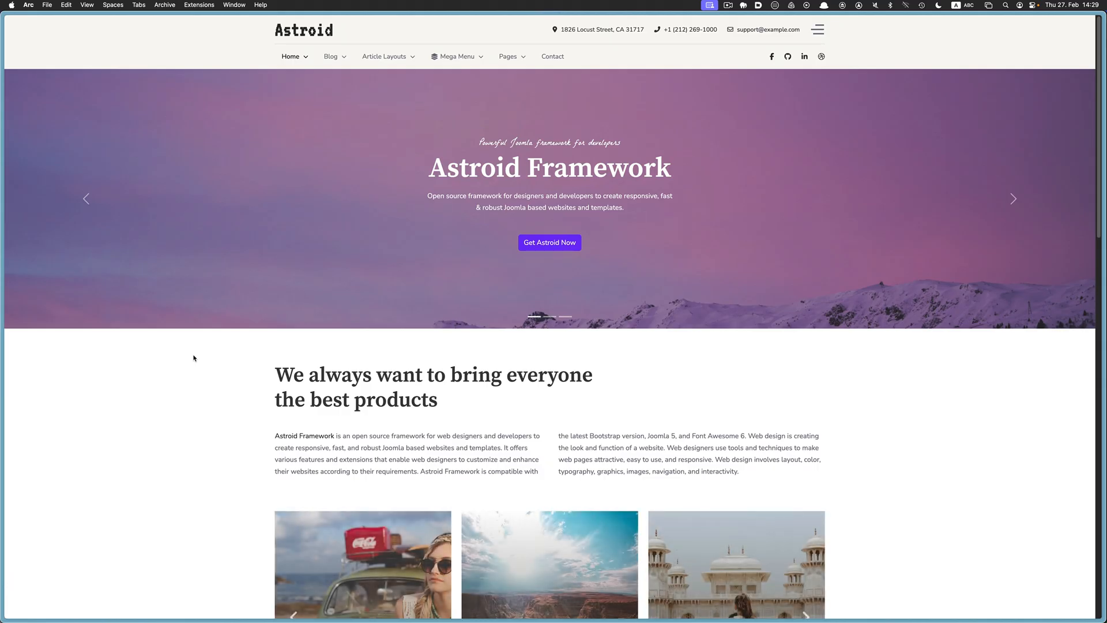
left_click(194, 358)
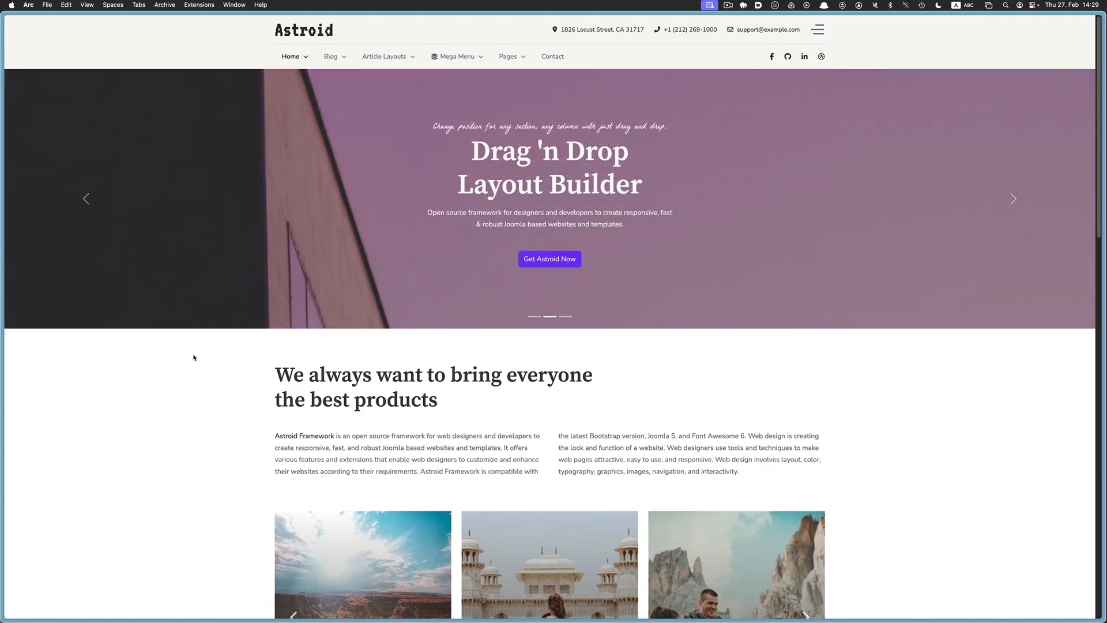
Replace index.php in the site URL with administrator to load the admin login page
key("super+l")
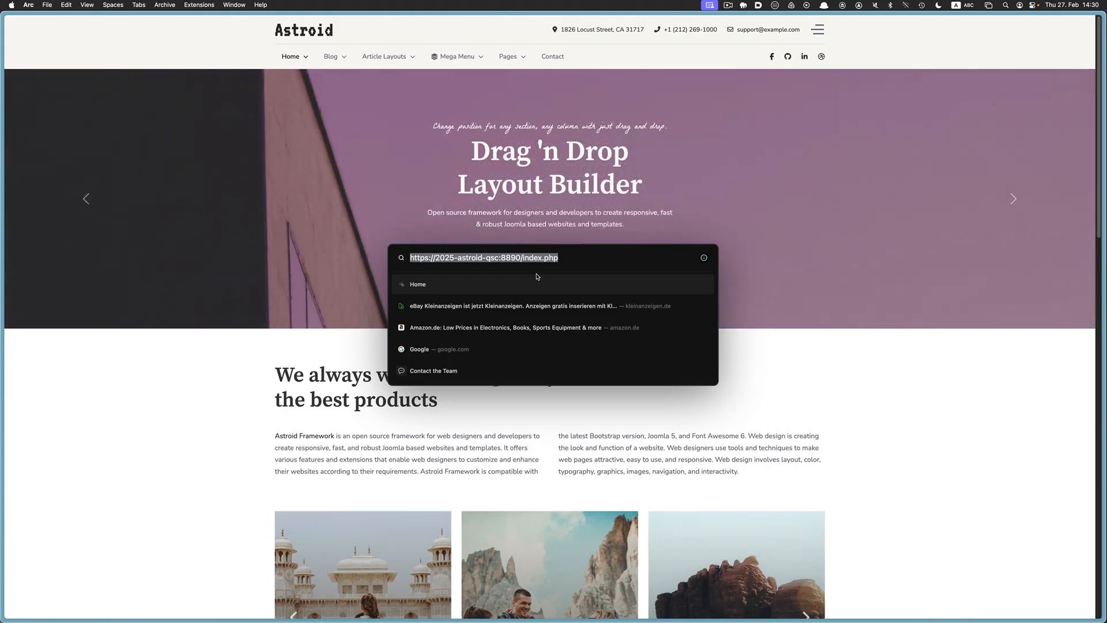
left_click(540, 260)
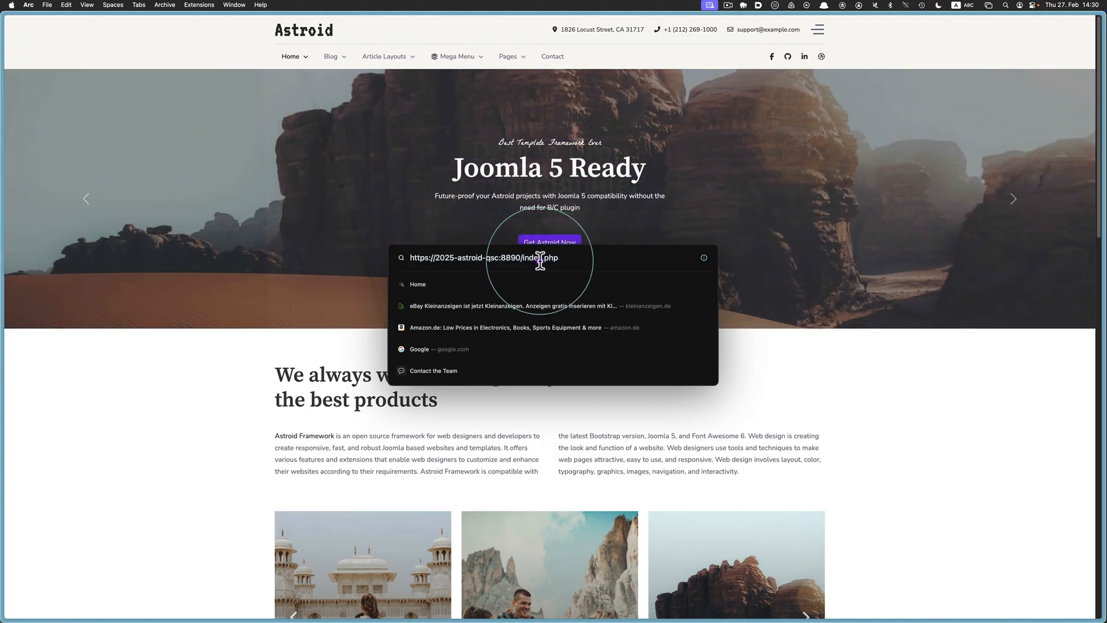
left_click(565, 258)
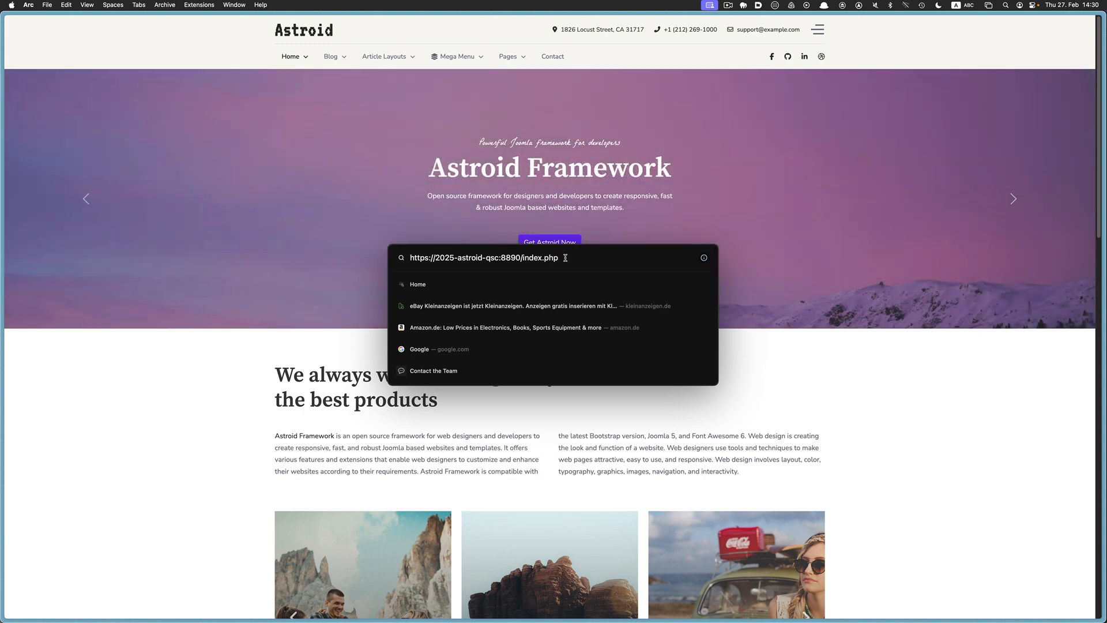
key("BackSpace")
key("BackSpace")
key("BackSpace")
key("BackSpace")
key("BackSpace")
key("BackSpace")
key("BackSpace")
key("BackSpace")
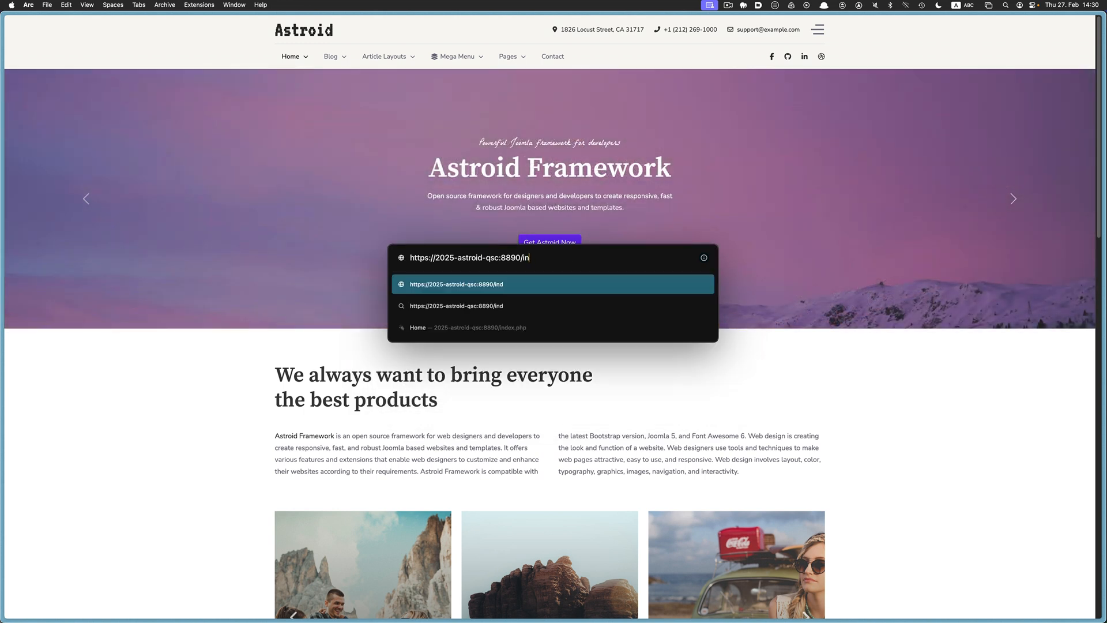
key("BackSpace")
type("ad")
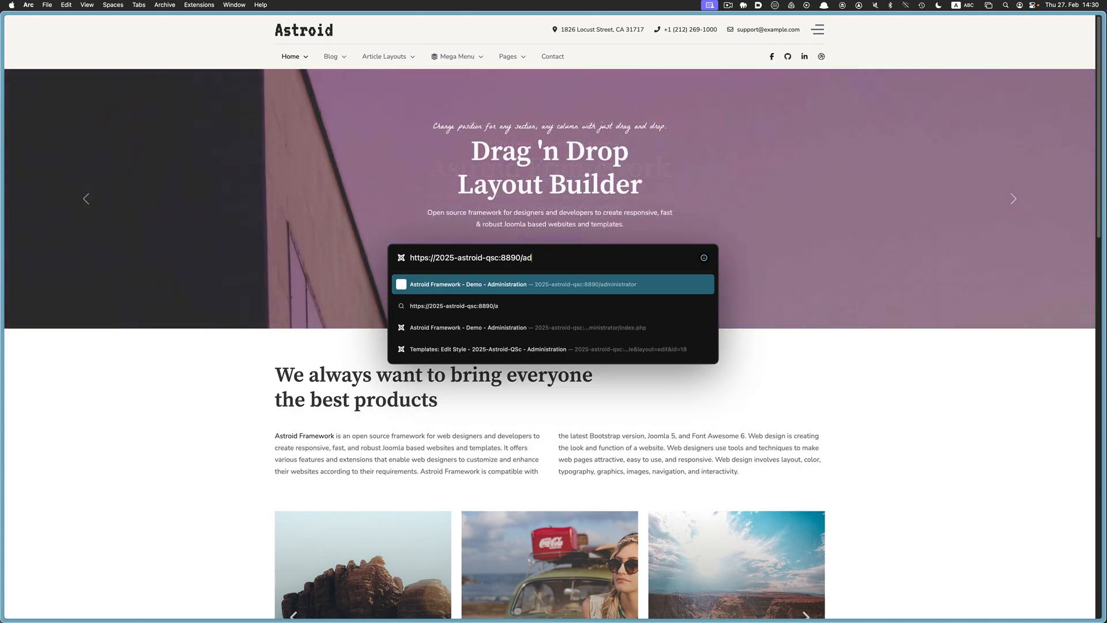
type("ministrator")
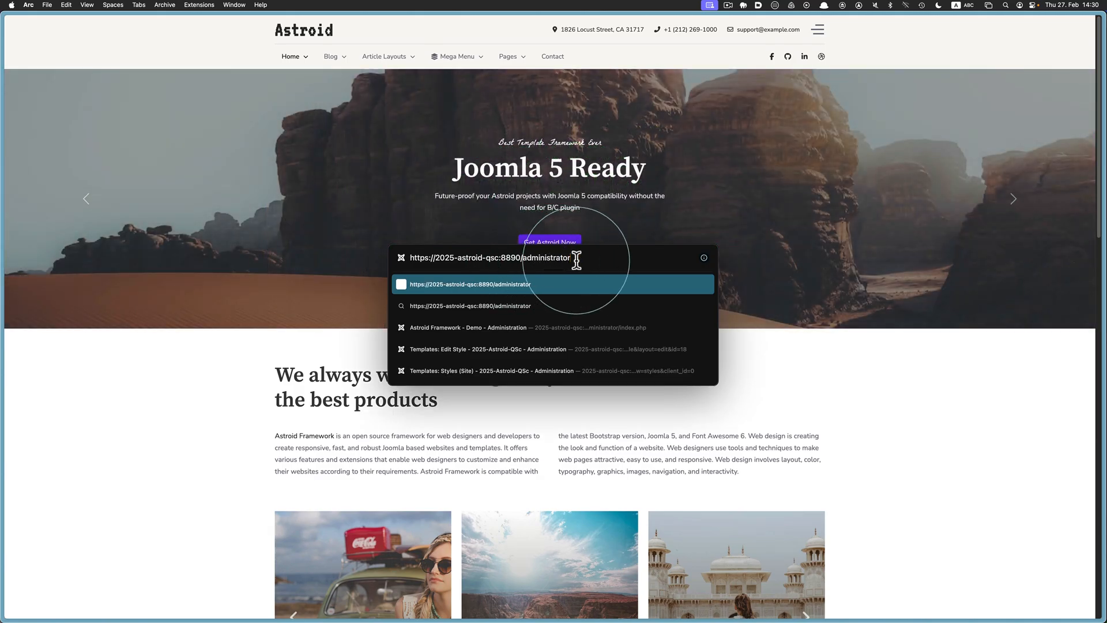
key("Return")
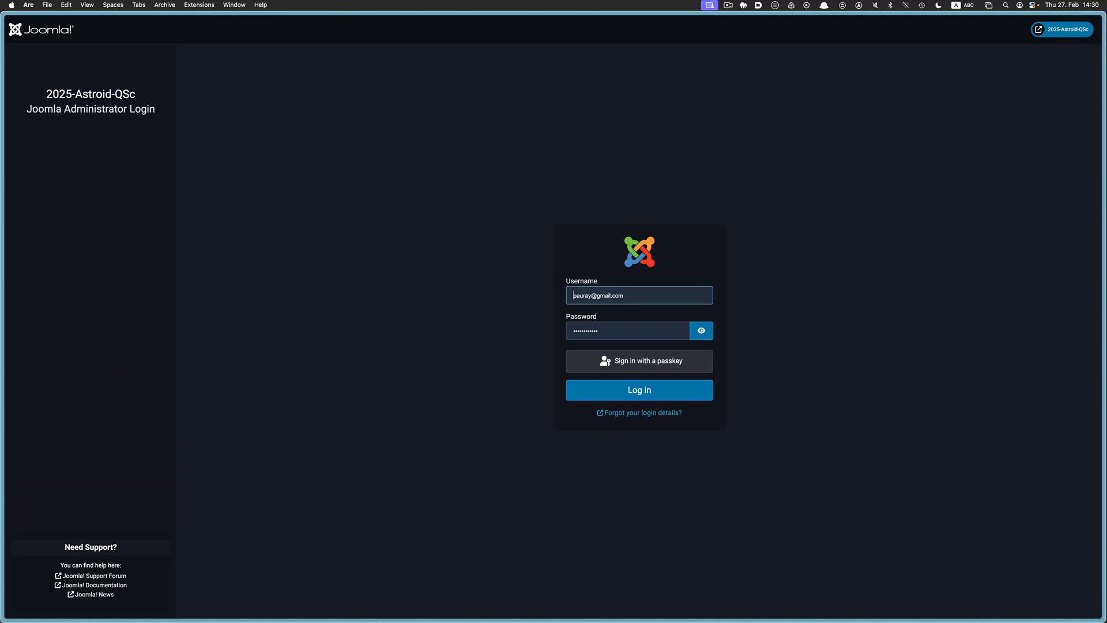
Log in as admin and open the site's front end in Split View beside the dashboard
key("super+a")
type("admin")
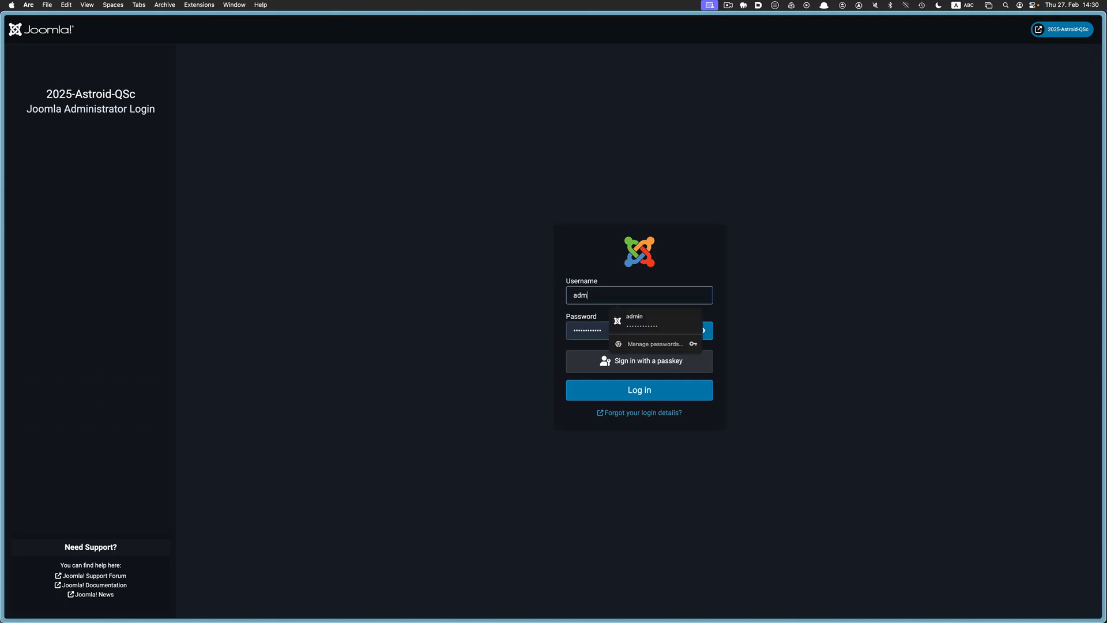
key("Tab")
type("•••••")
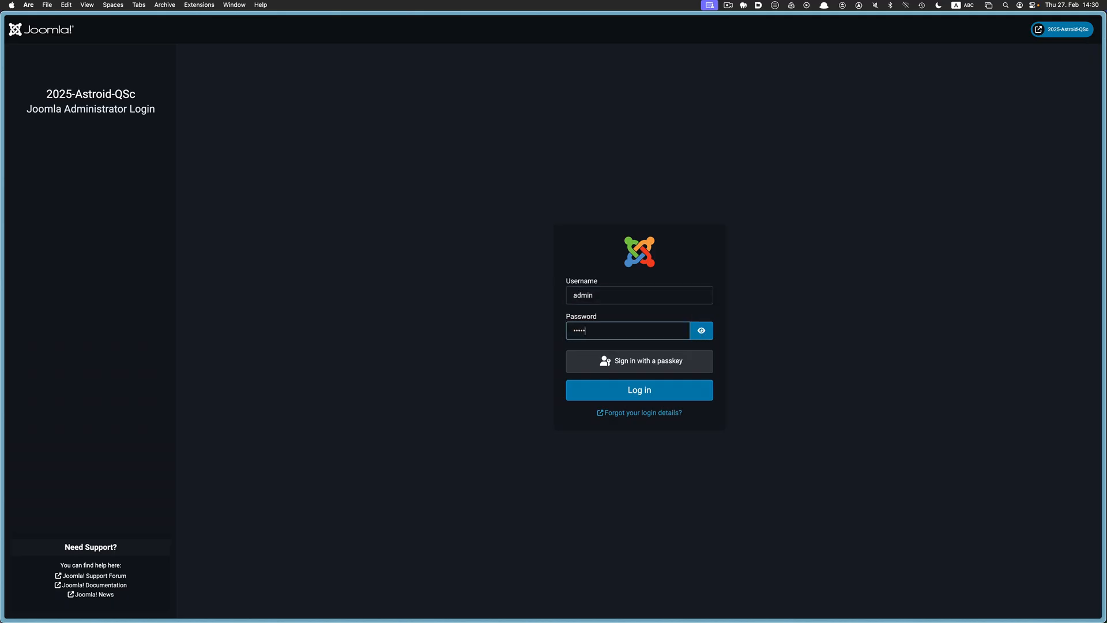
type("••••••")
left_click(618, 388)
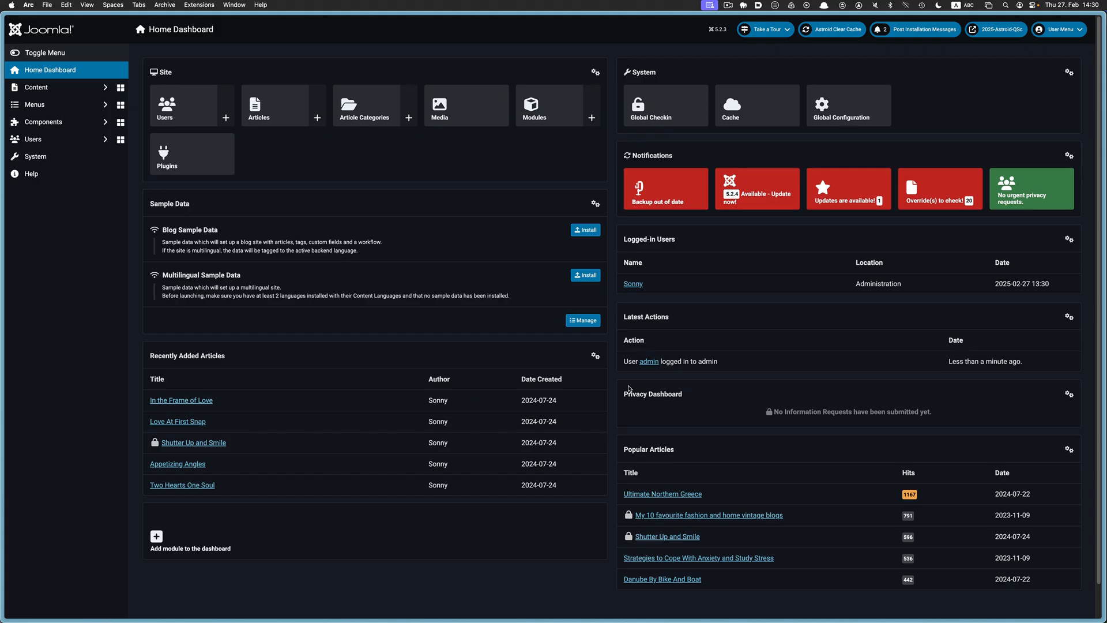
right_click(990, 30)
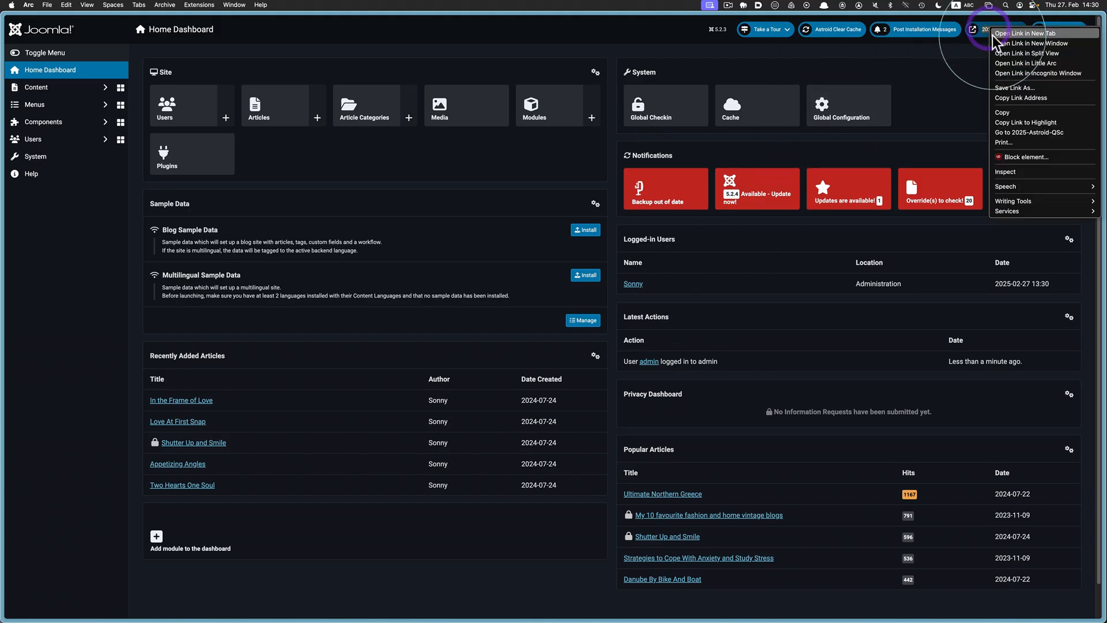
left_click(998, 53)
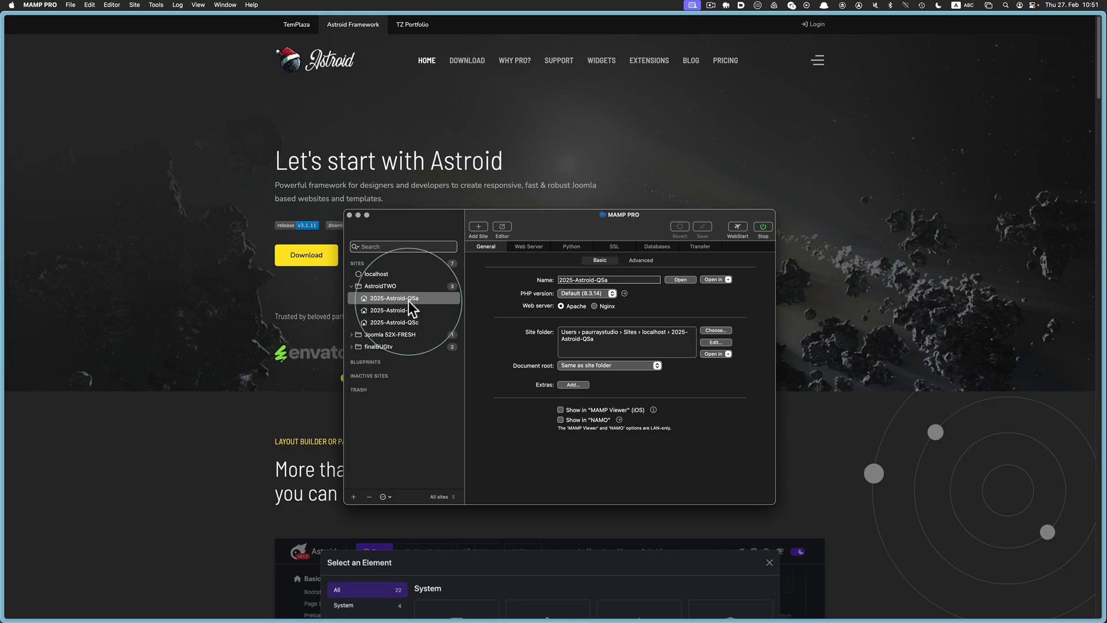
Launch 2025-Astroid-QSa in the browser, then select 'administrator' in the TextEdit notes
left_click(686, 279)
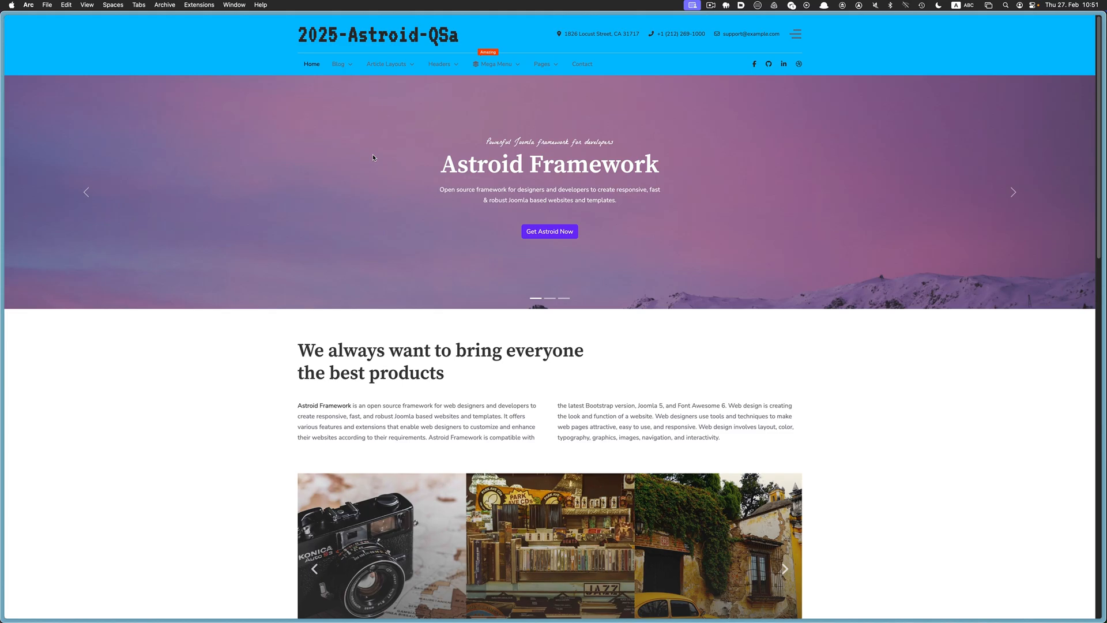
key("super+Tab")
key("super+Tab")
key("super+Tab")
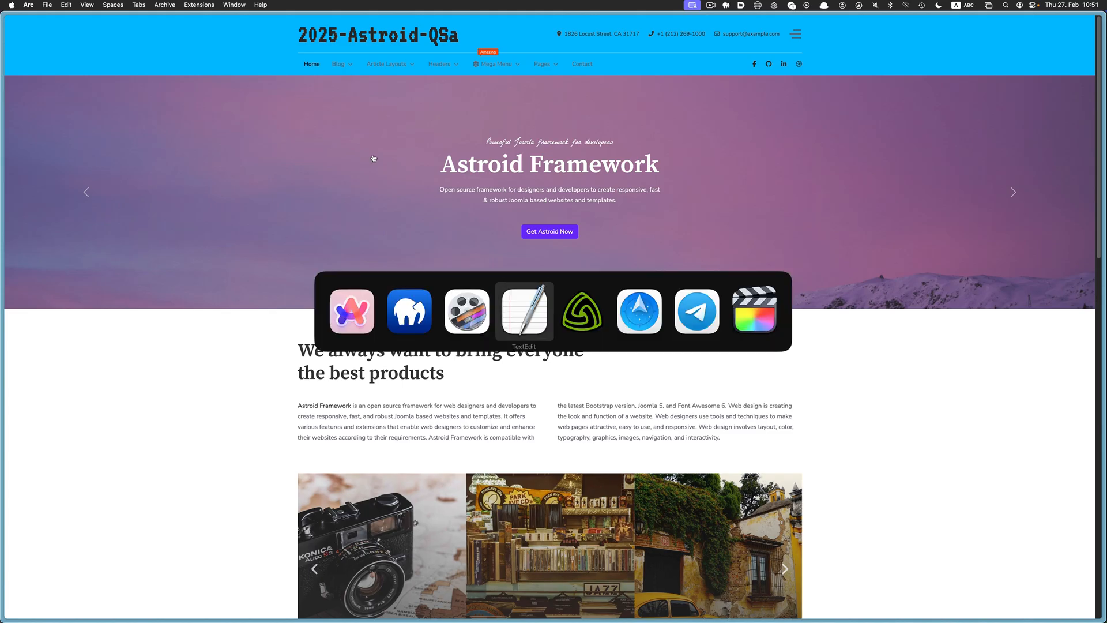
left_click_drag(500, 304, 400, 303)
key("super+c")
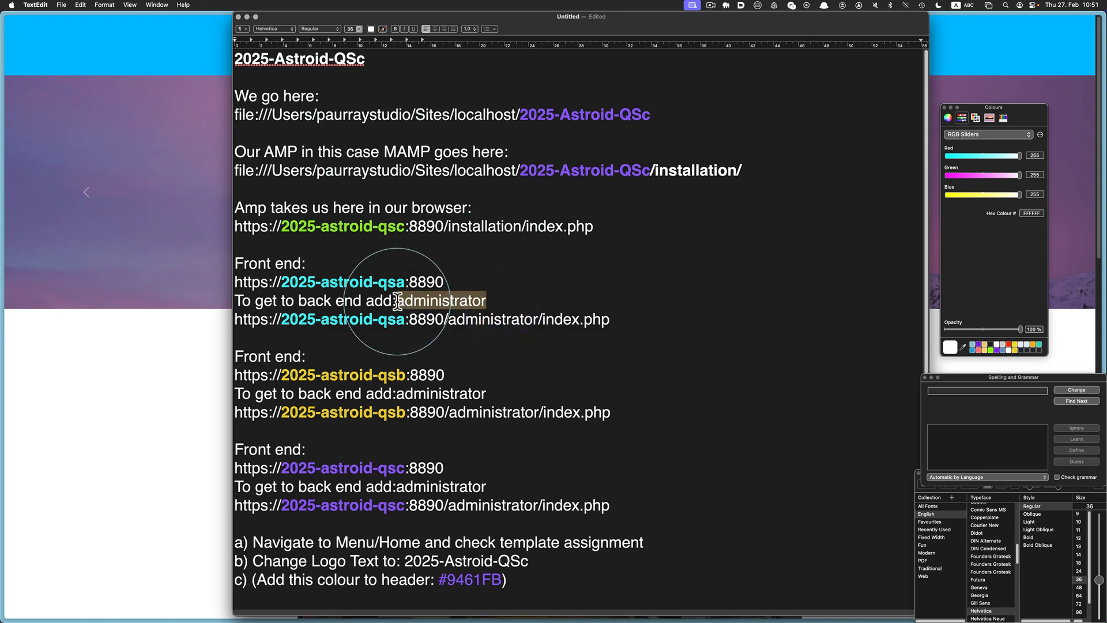
Append administrator to the 2025-Astroid-QSa URL and split-view its front end beside the login page
left_click(184, 224)
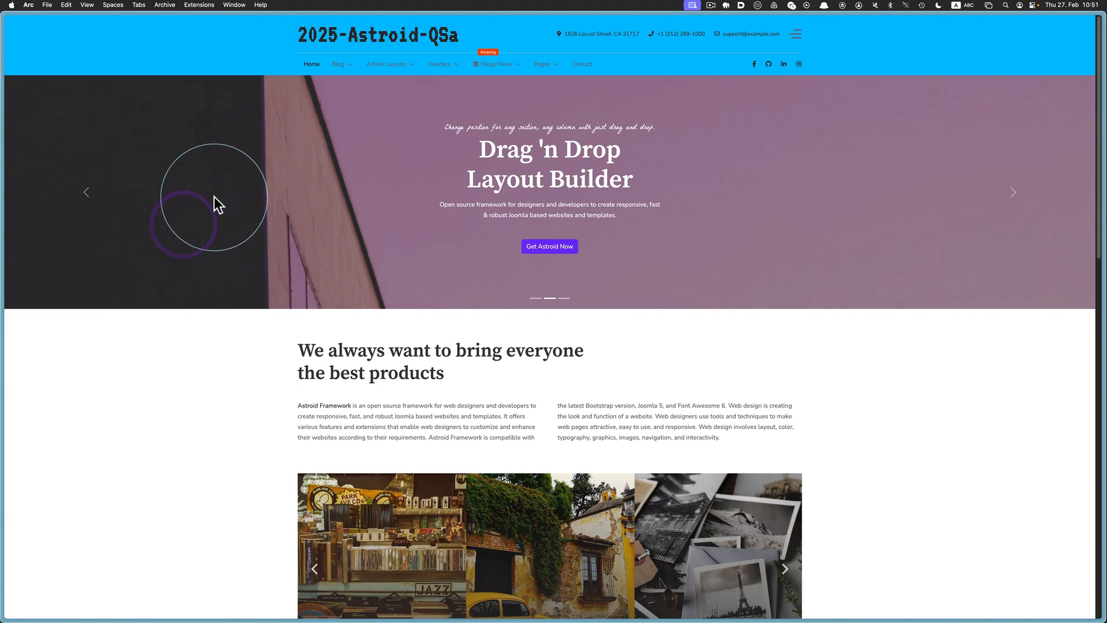
key("super+l")
key("Right")
key("super+v")
key("Return")
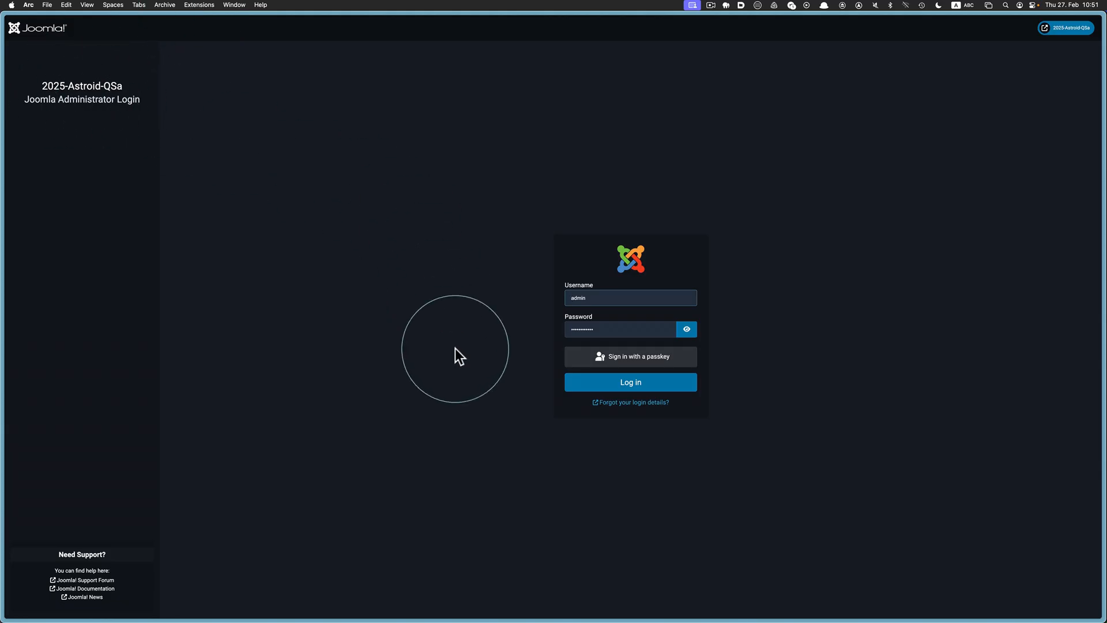
right_click(1061, 31)
left_click(1033, 56)
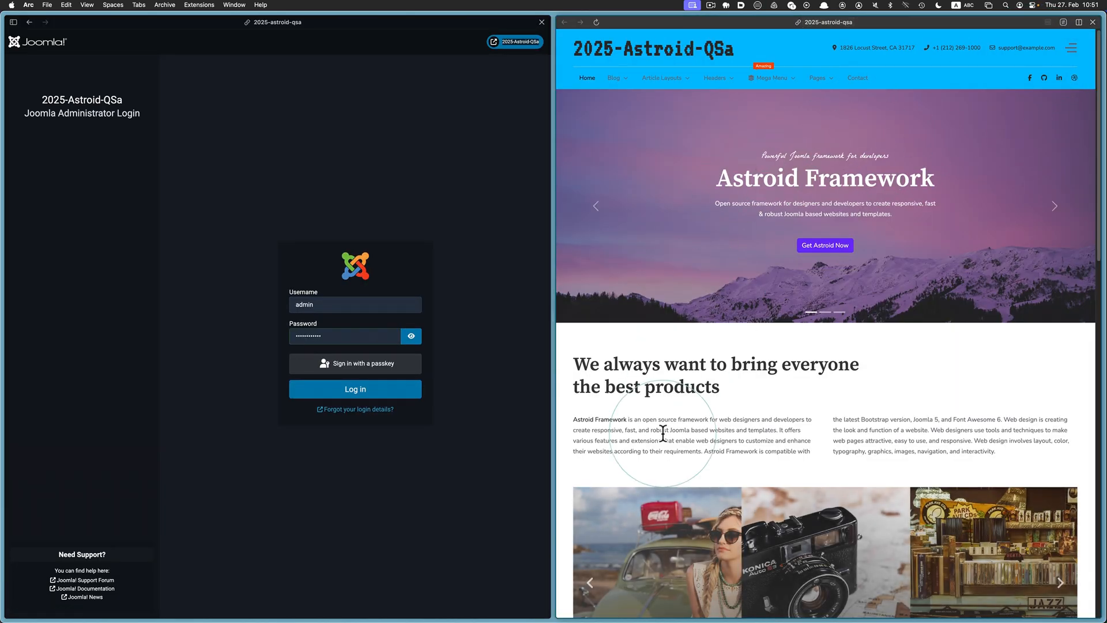
key("super+Tab")
key("super+Tab")
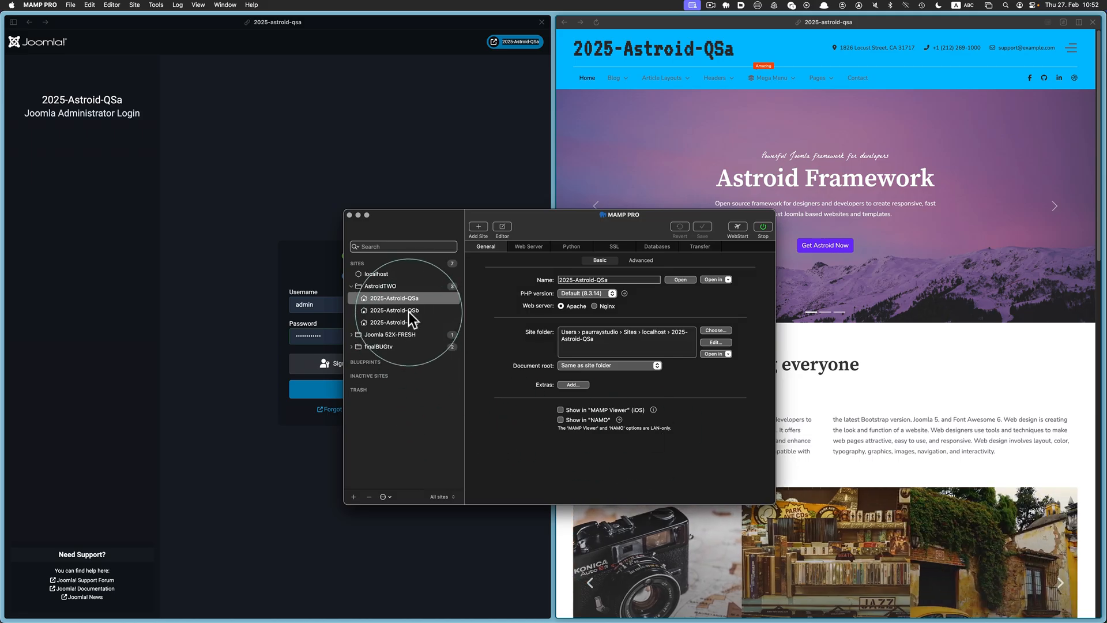
Launch 2025-Astroid-QSb, load its /administrator login, and split-view its front end beside it
left_click(409, 312)
left_click(680, 280)
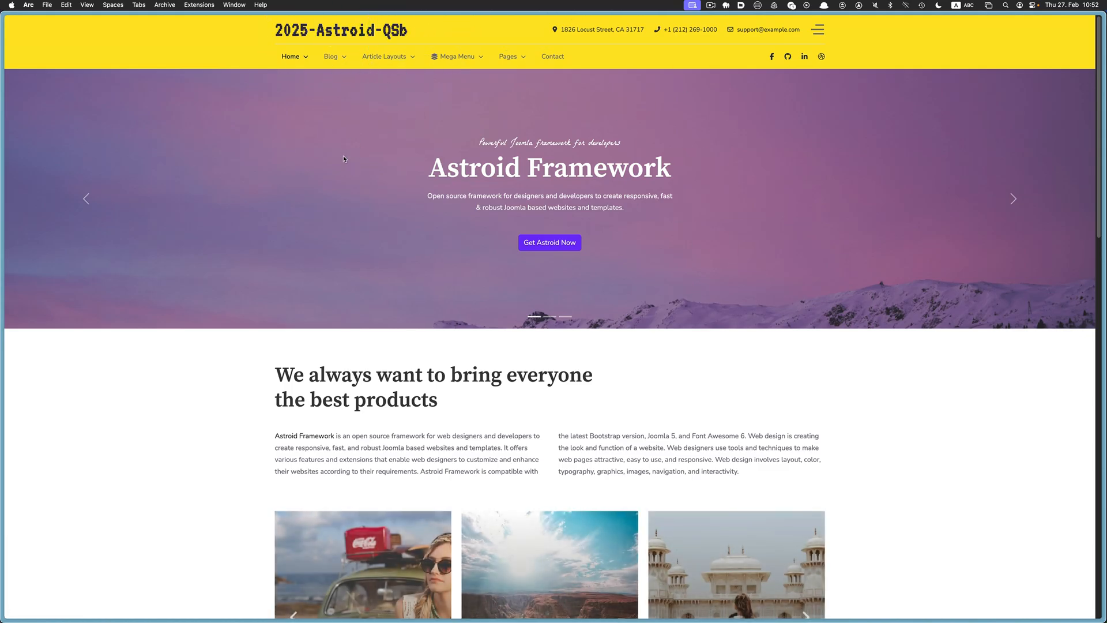
key("super+l")
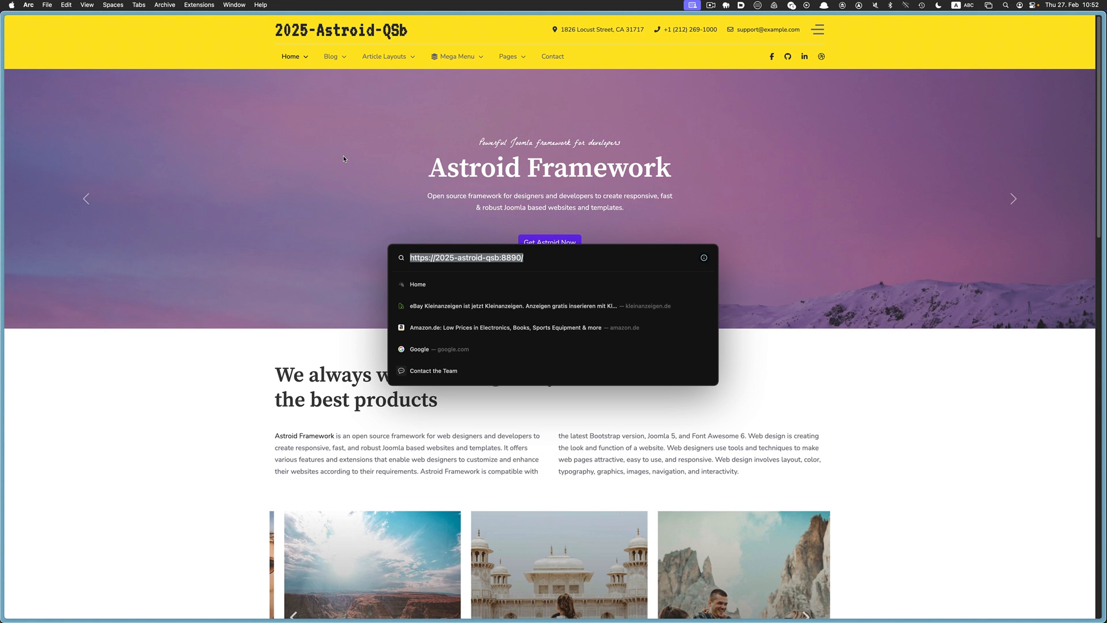
left_click(544, 255)
type("administrator")
key("Return")
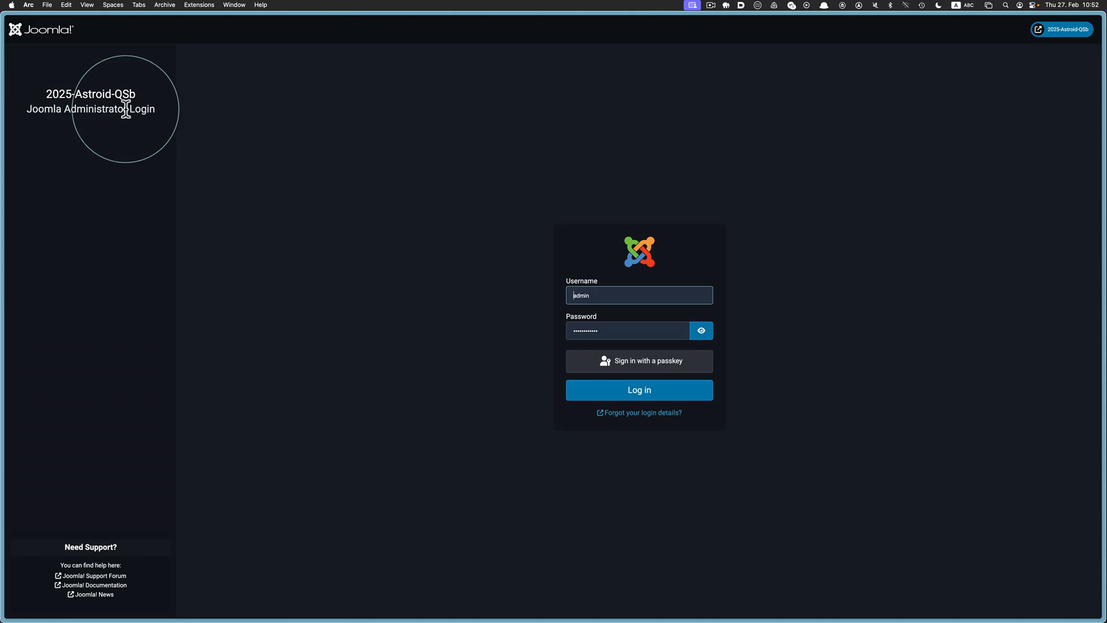
right_click(1052, 37)
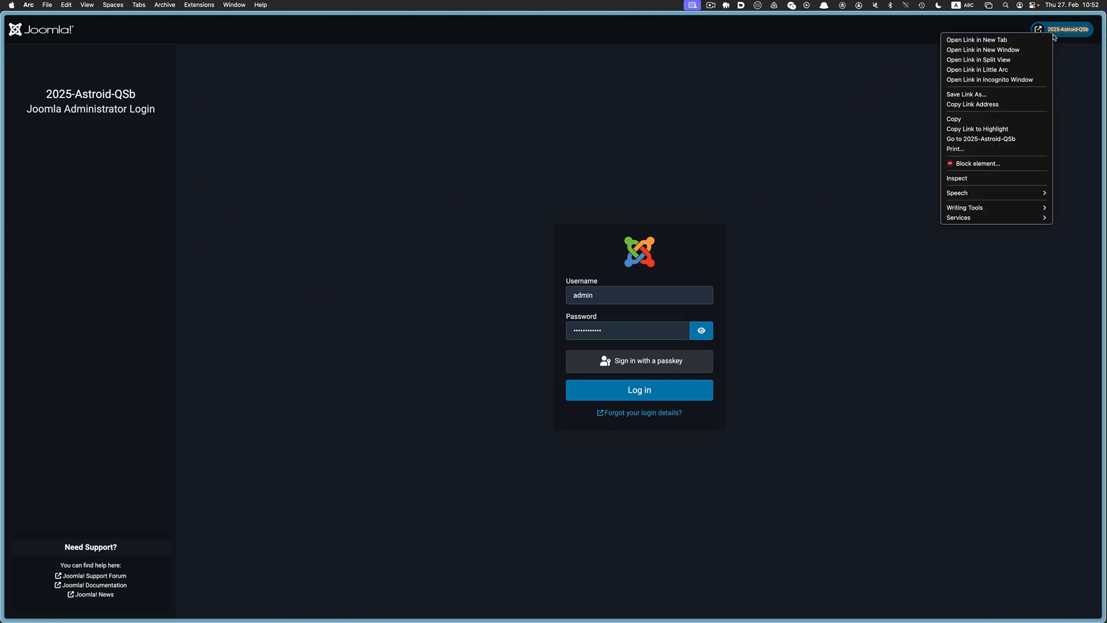
left_click(1025, 57)
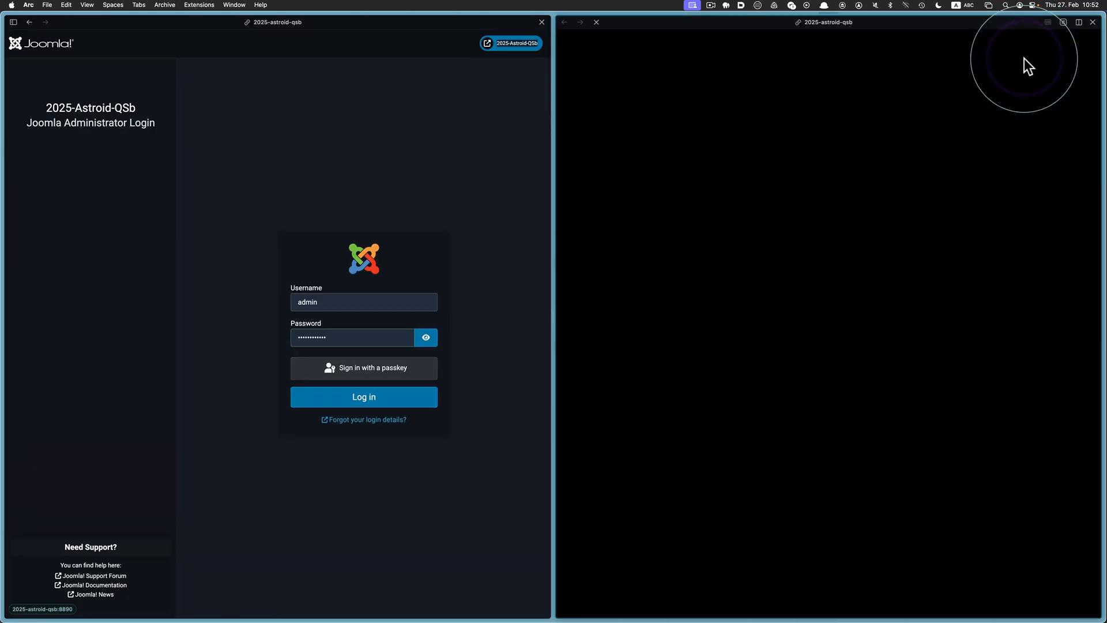
Back in MAMP PRO, select 2025-Astroid-QSc and launch it in the browser
key("super+Tab")
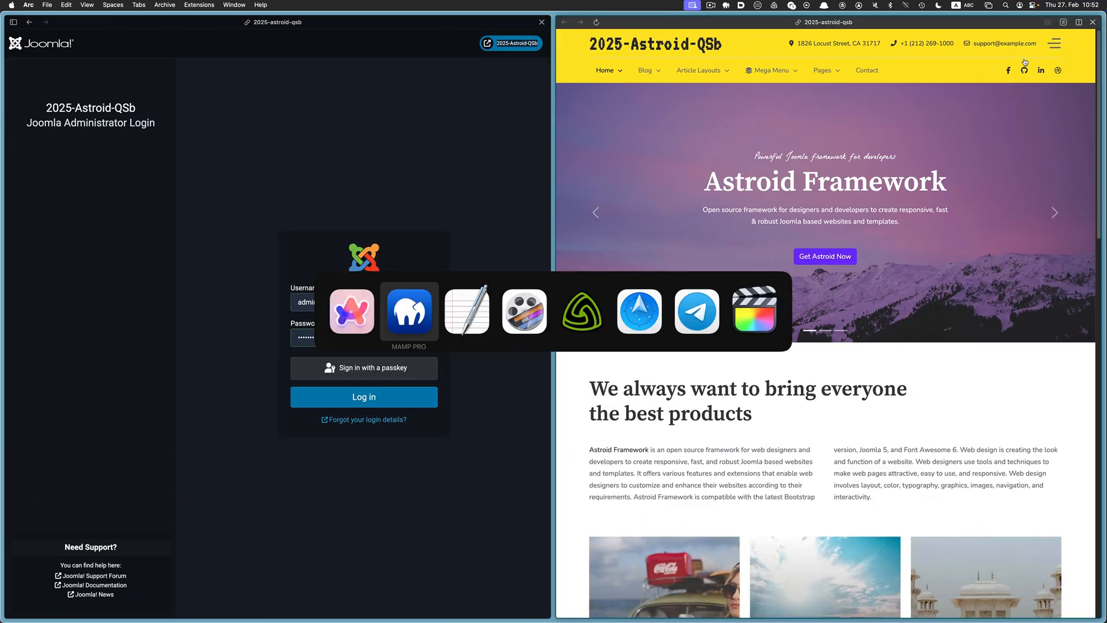
left_click(371, 340)
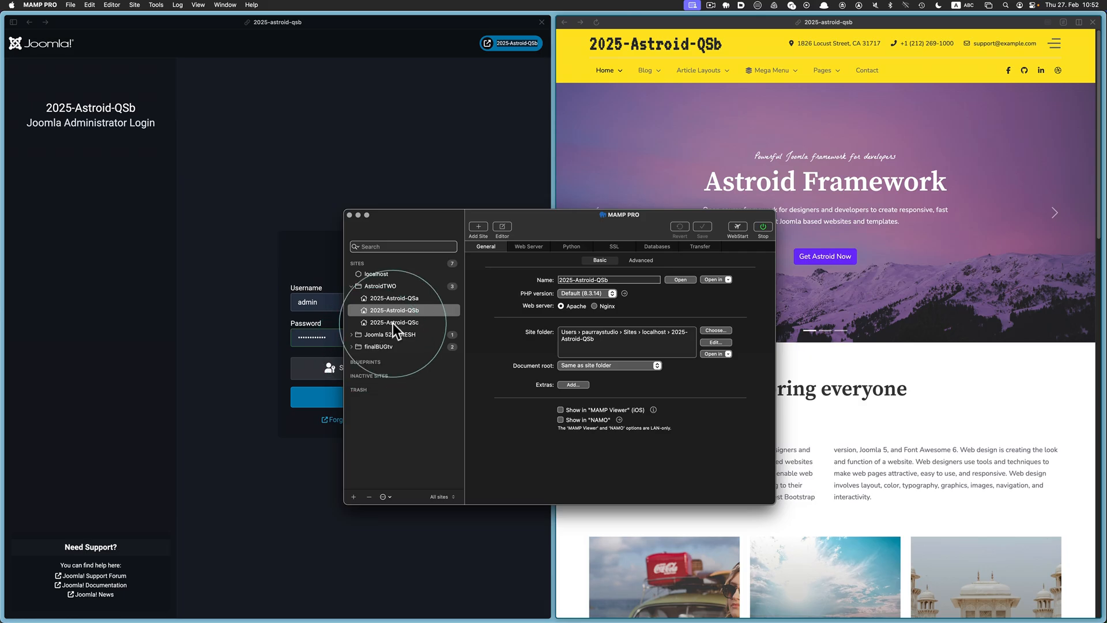
left_click(392, 322)
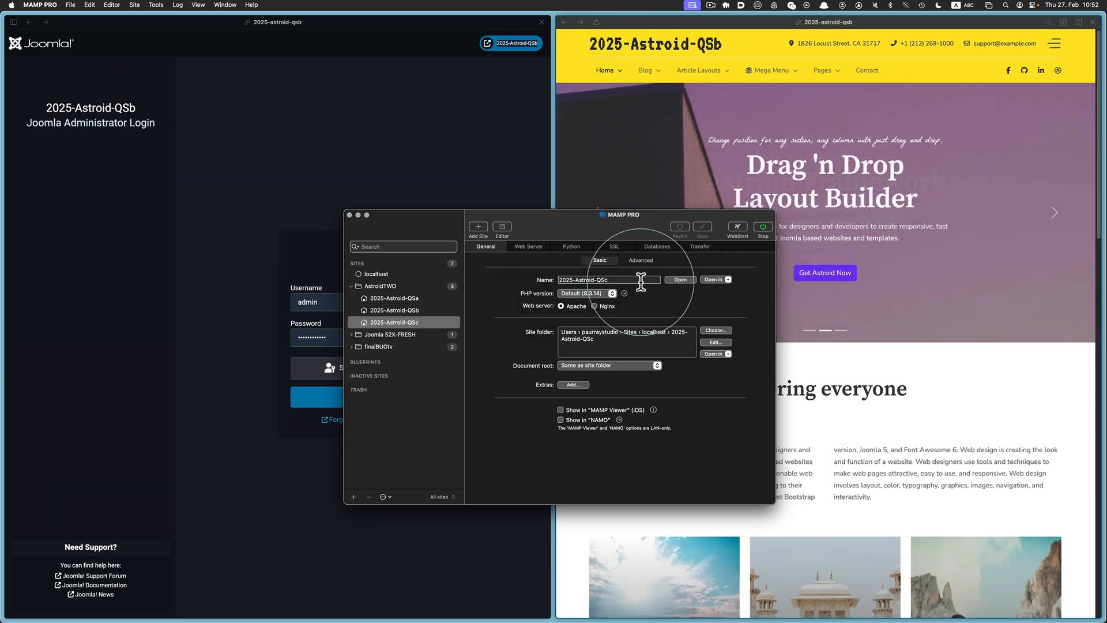
left_click(681, 279)
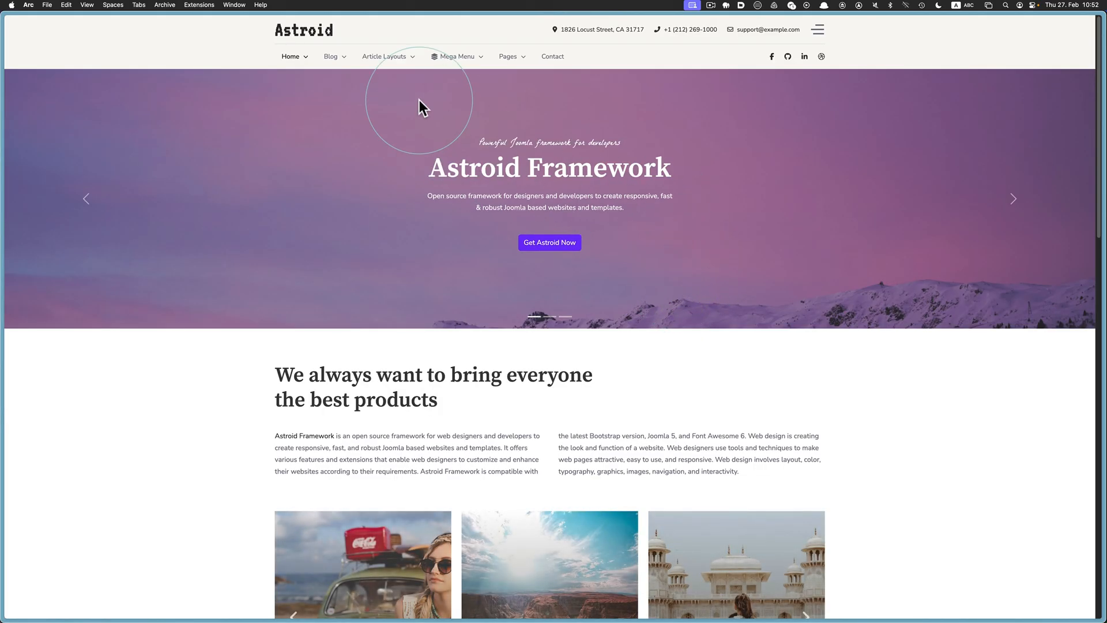
Load 2025-Astroid-QSc's /administrator, log in, and split-view the live site beside the dashboard
key("super+l")
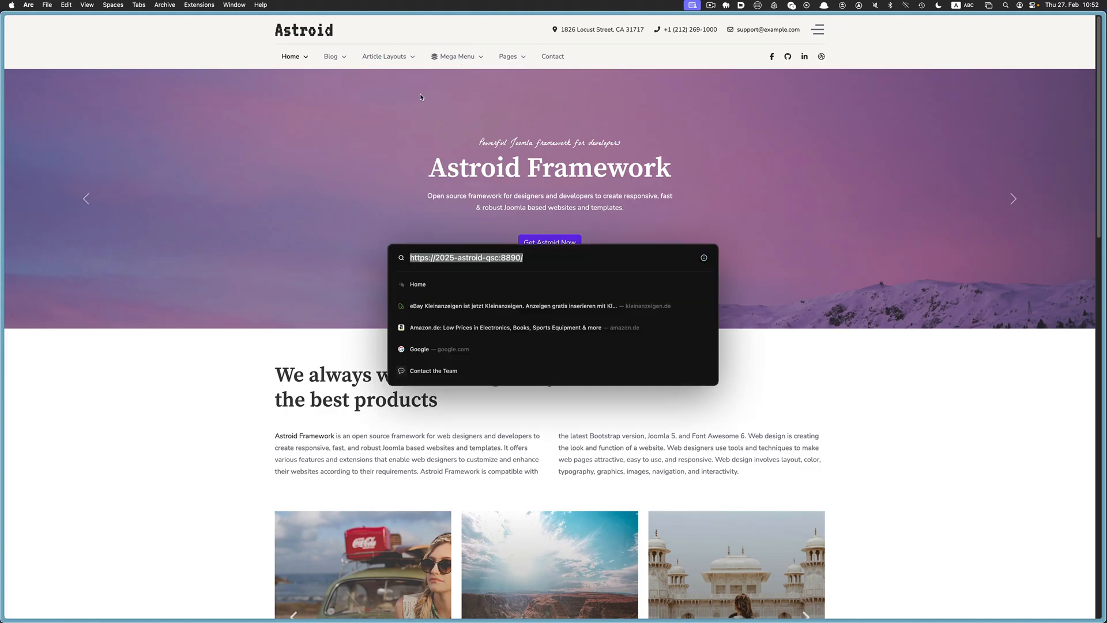
key("Right")
type("a")
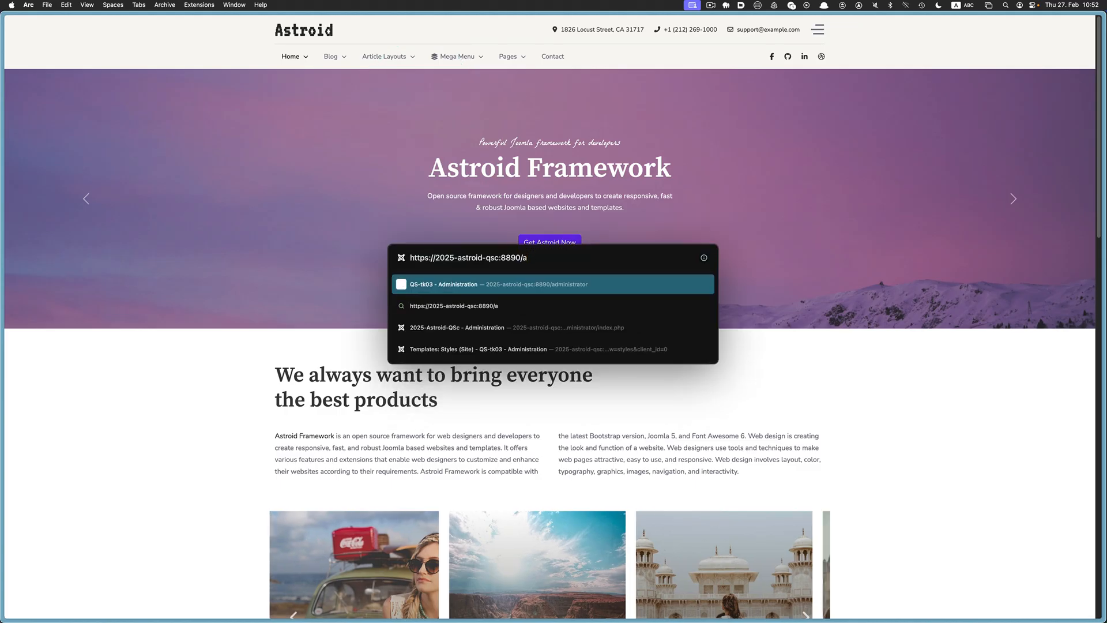
type("dministrator")
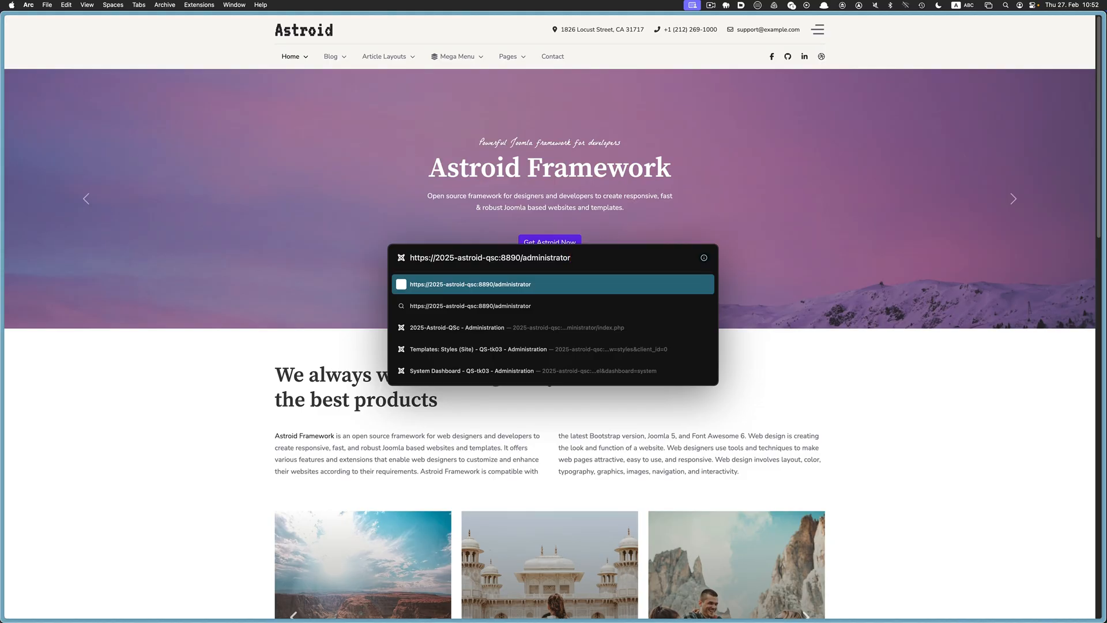
key("Return")
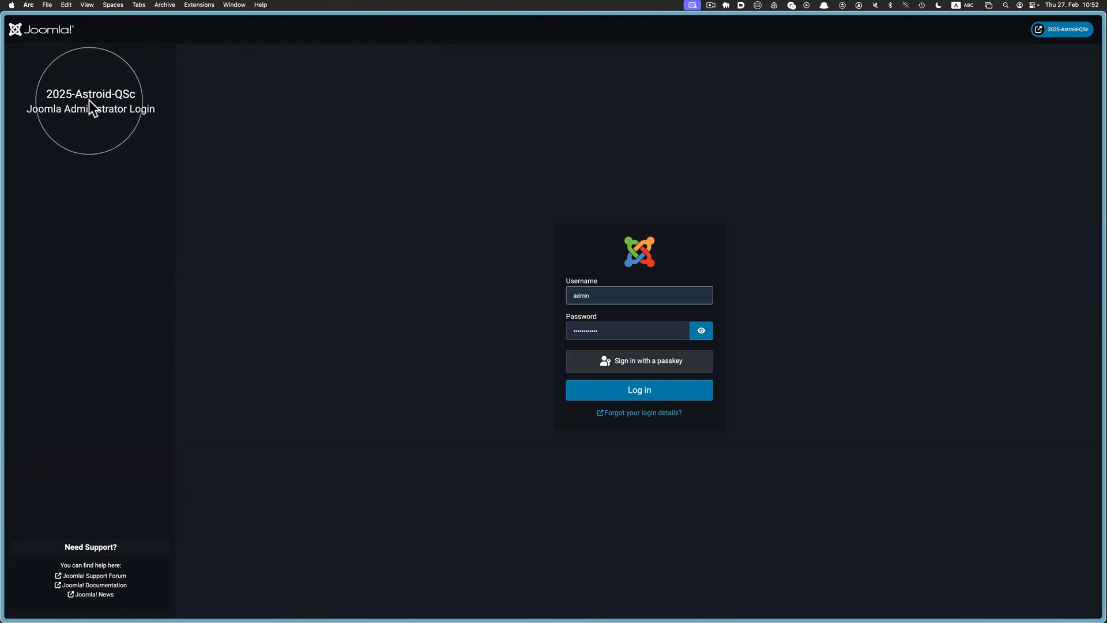
left_click(647, 392)
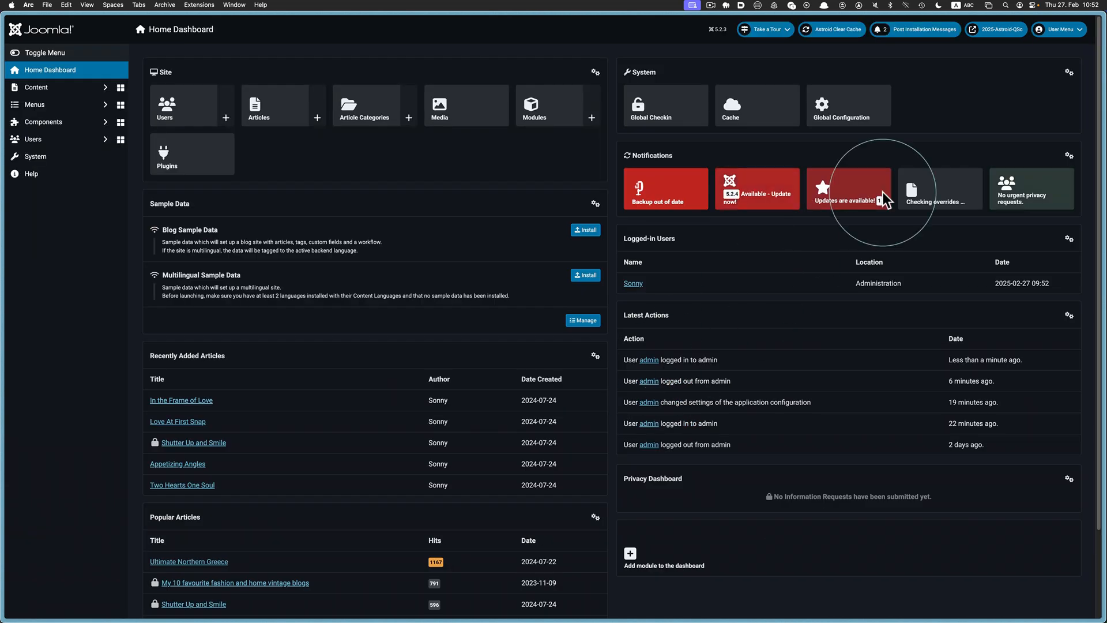
right_click(1000, 30)
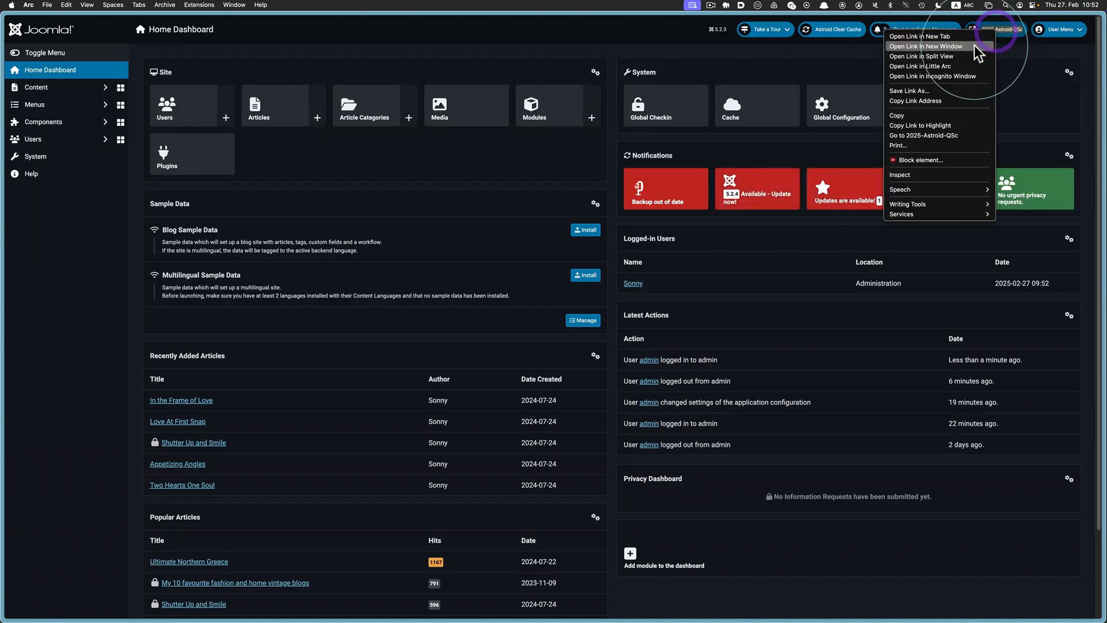
left_click(957, 52)
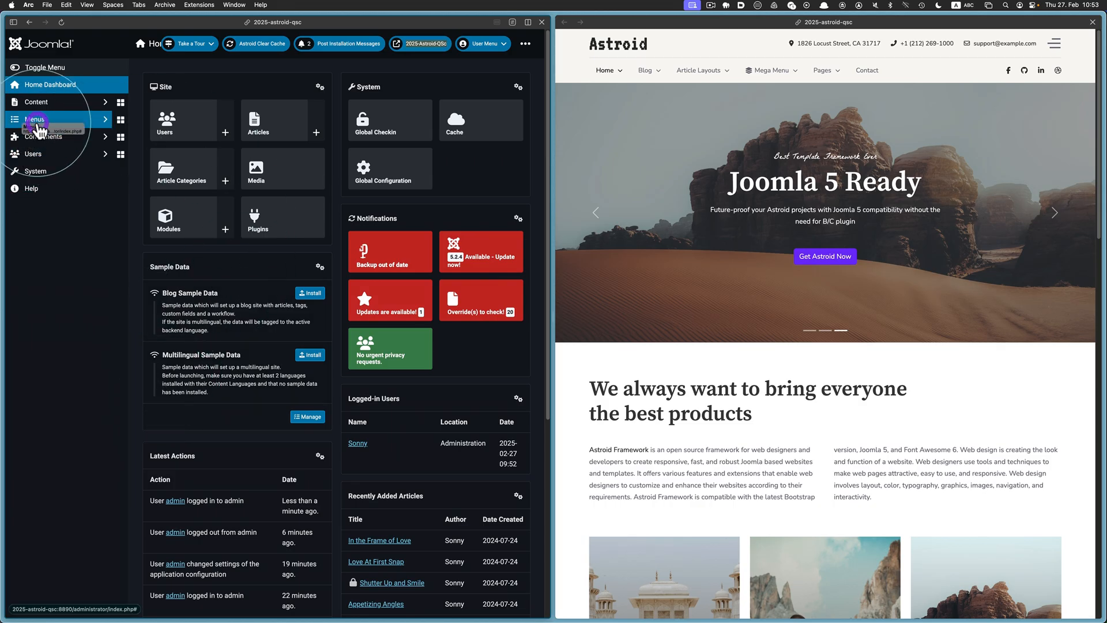
Check the Template Style of the Main Menu's Home item, then close it without saving
left_click(38, 121)
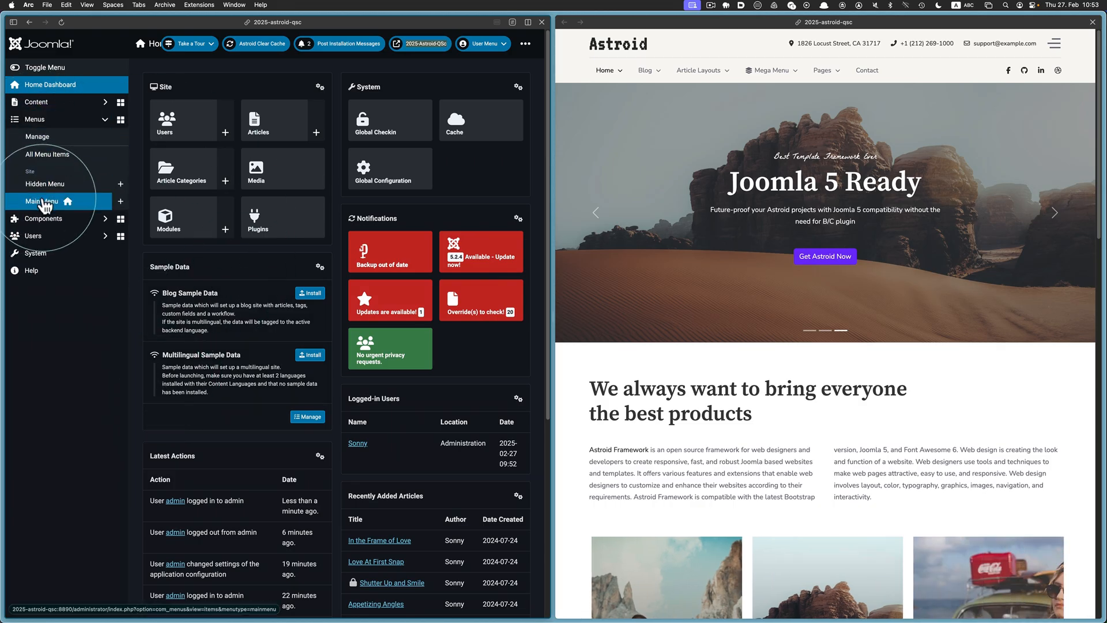
left_click(43, 200)
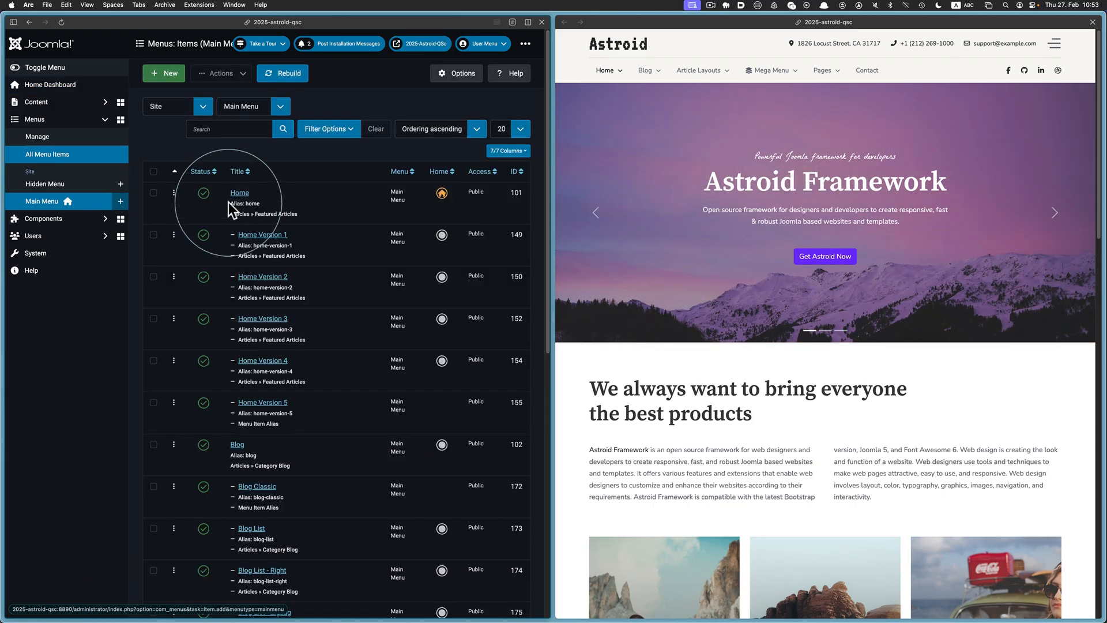
left_click(235, 198)
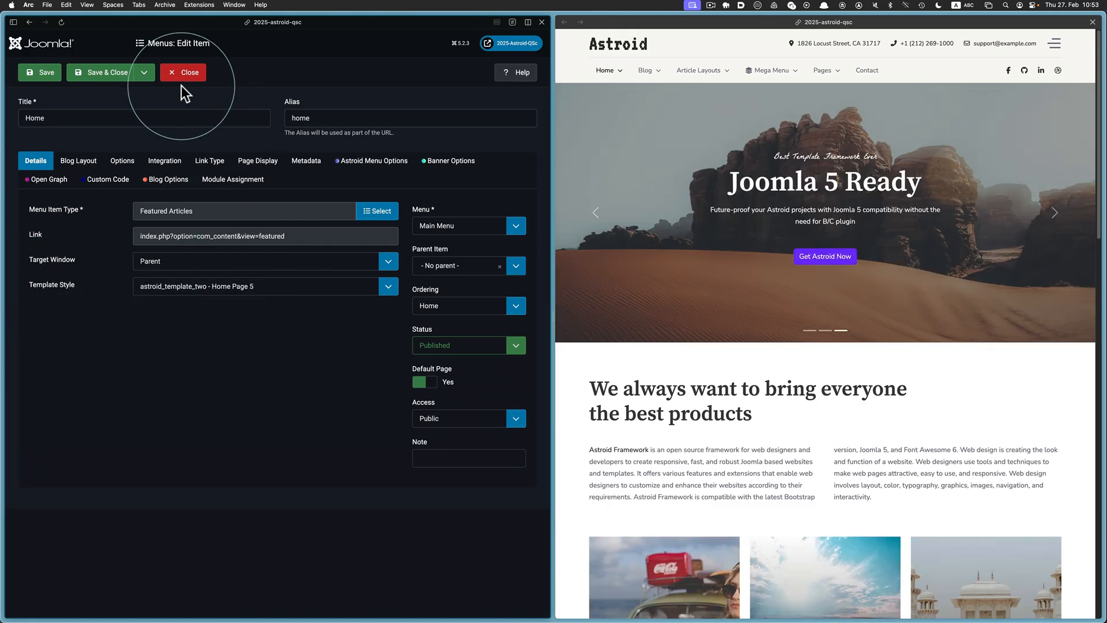
left_click(183, 76)
Open the astroid_template_two - Home Page 5 site template style and its Template Options
left_click(41, 253)
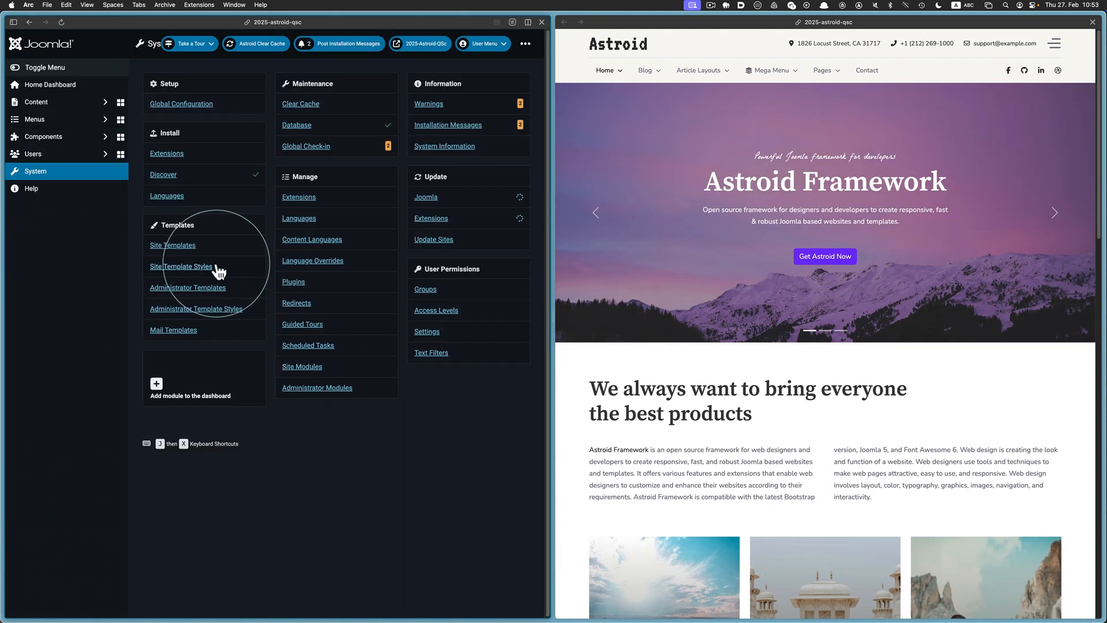
left_click(216, 265)
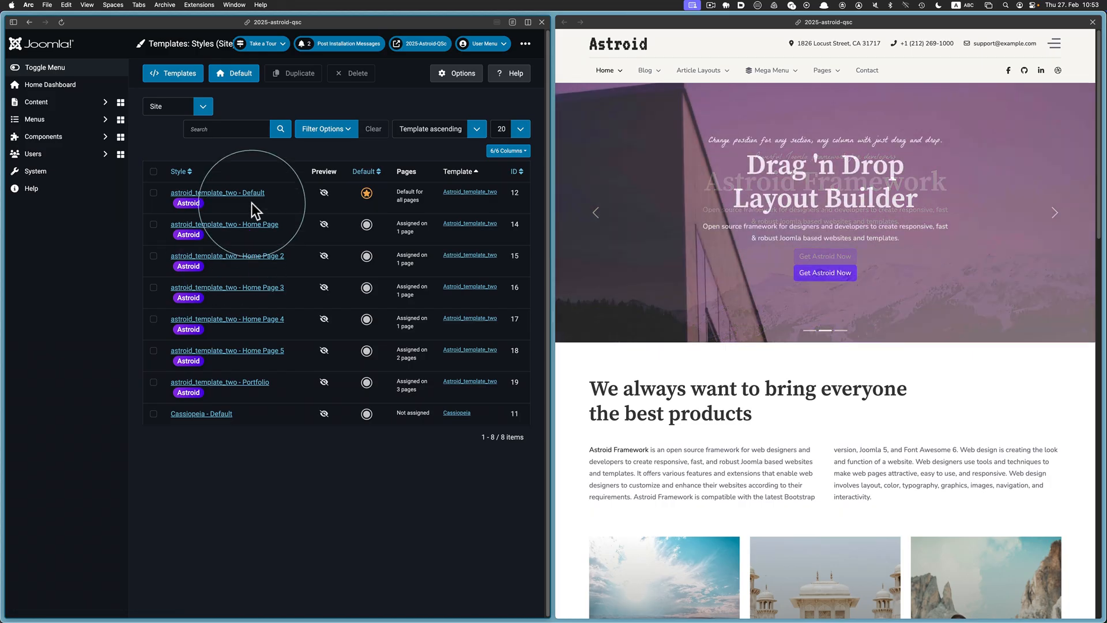
left_click(257, 351)
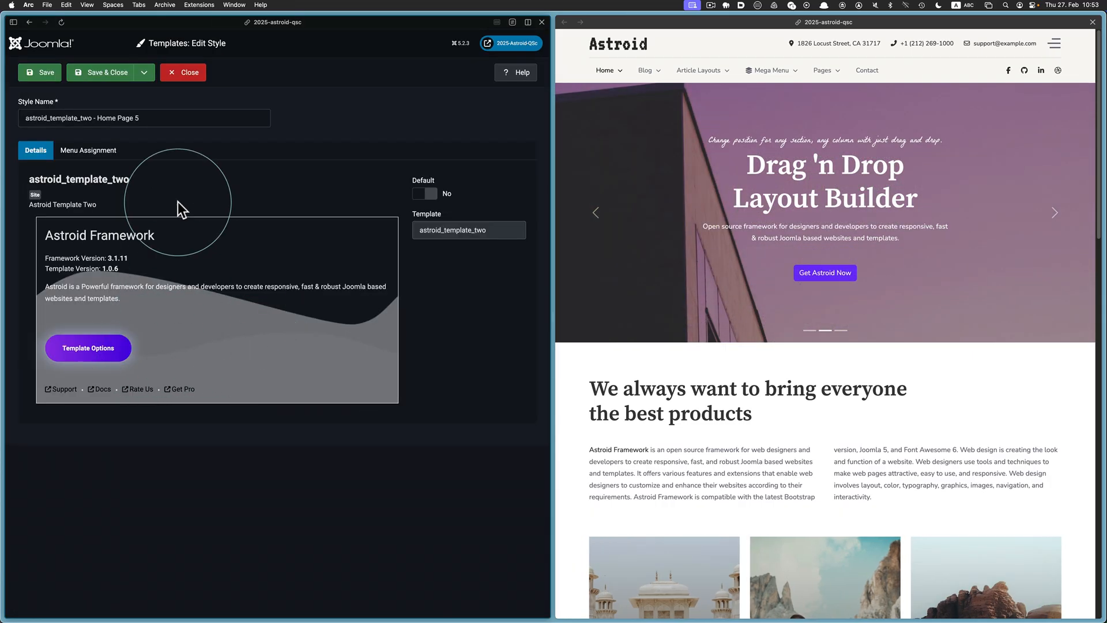
left_click(178, 118)
key("super+a")
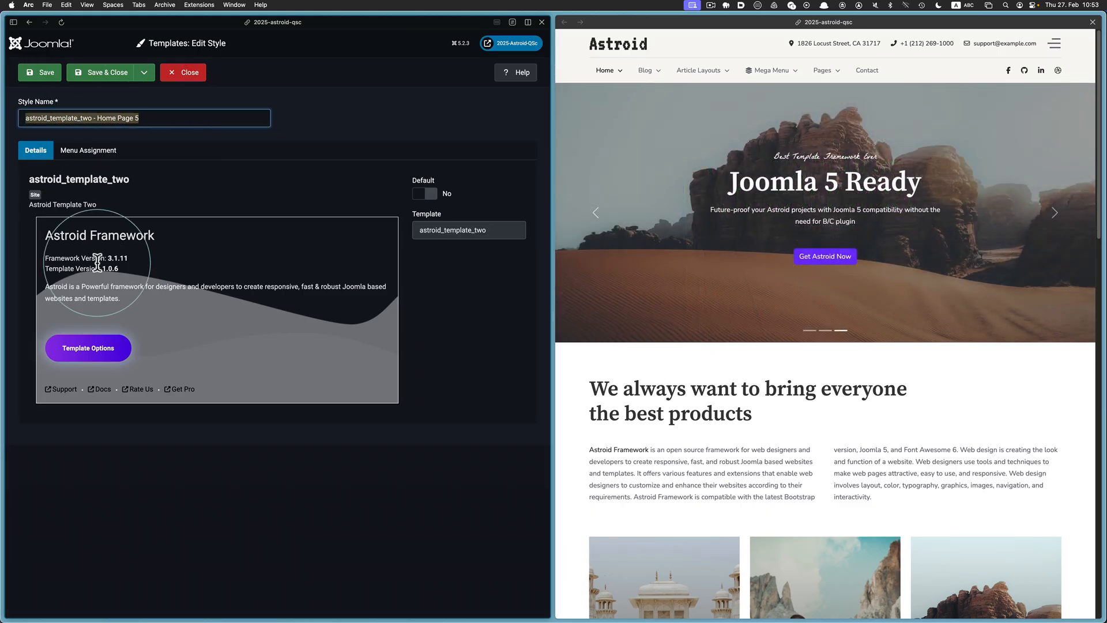
left_click(92, 352)
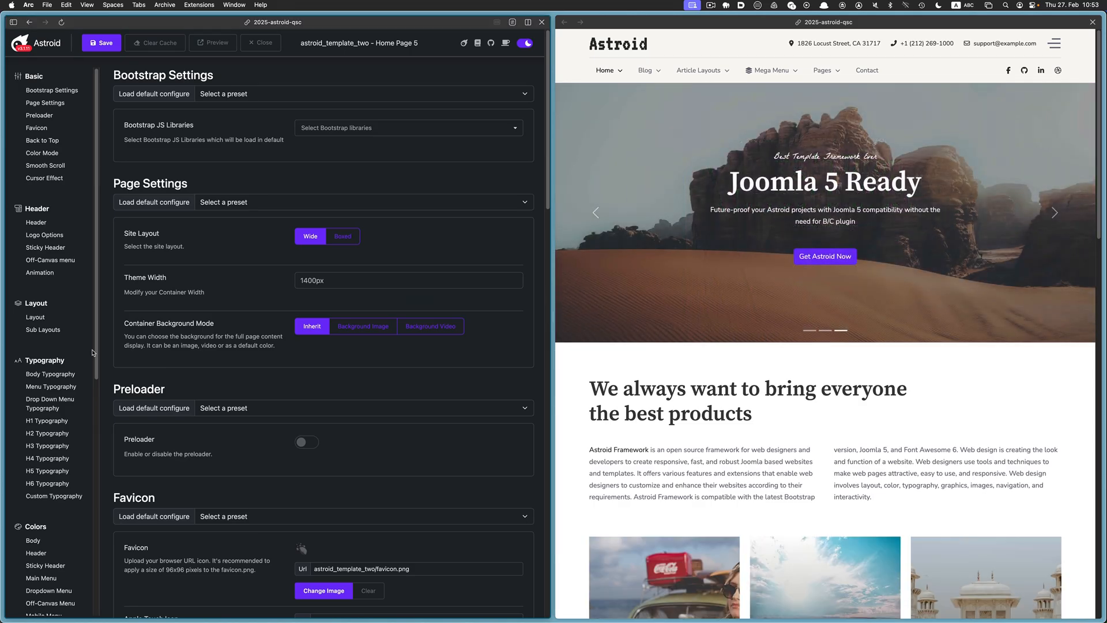
Paste 2025-Astroid-QSc from the notes into the Logo Text field under Logo Options
left_click(62, 236)
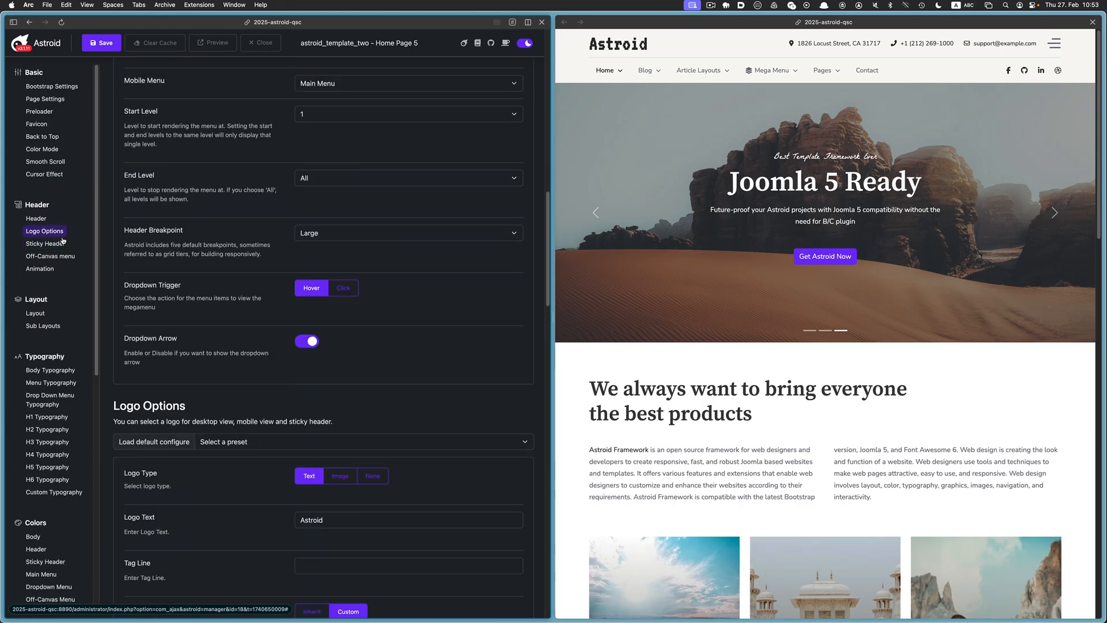
key("super+Tab")
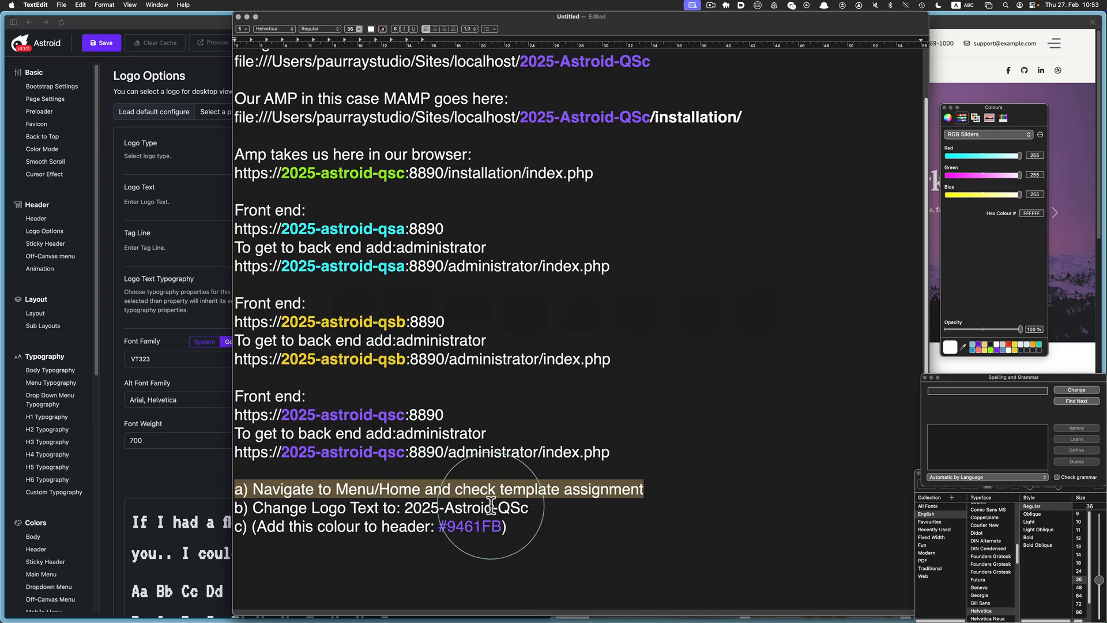
left_click(578, 512)
left_click_drag(529, 508, 405, 507)
key("super+c")
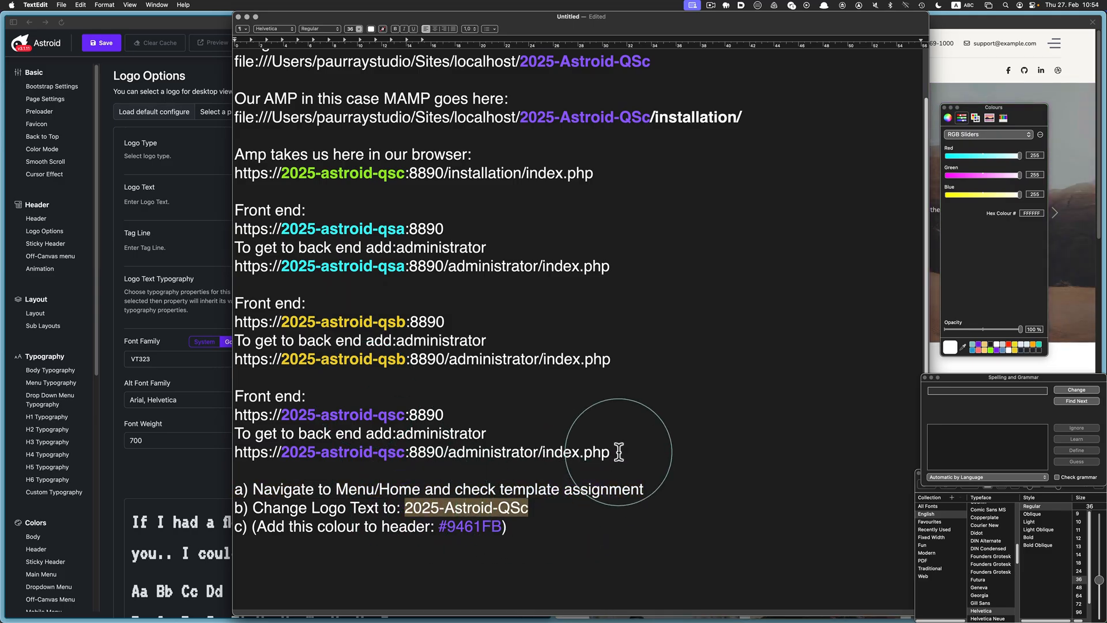
key("super+Tab")
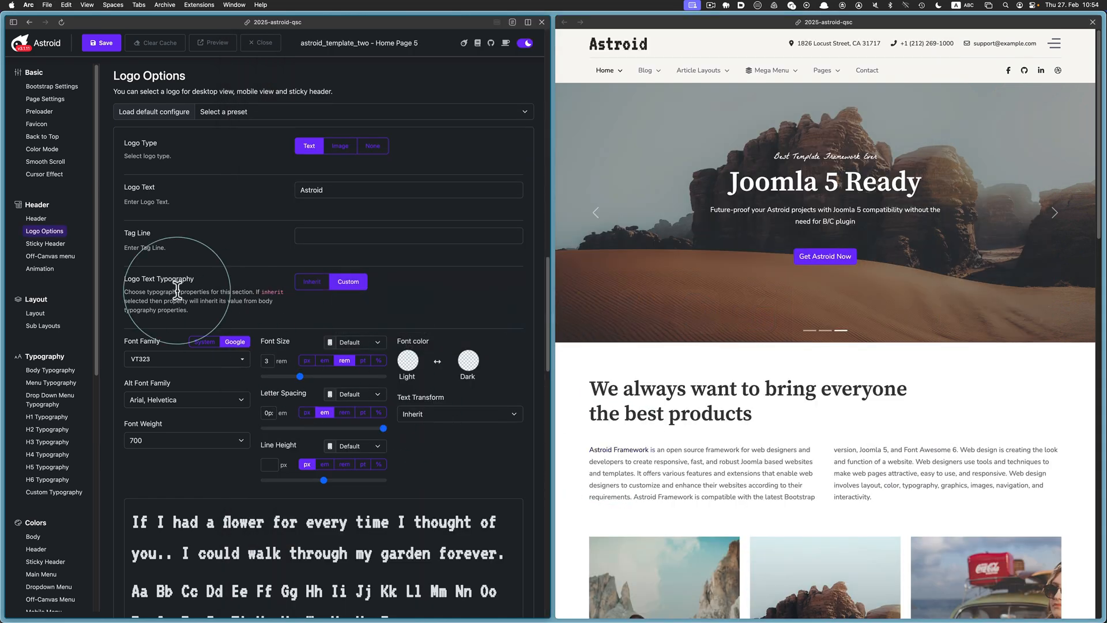
left_click(354, 192)
key("super+v")
Save the template style and reload the site preview to see the new logo text
left_click(99, 43)
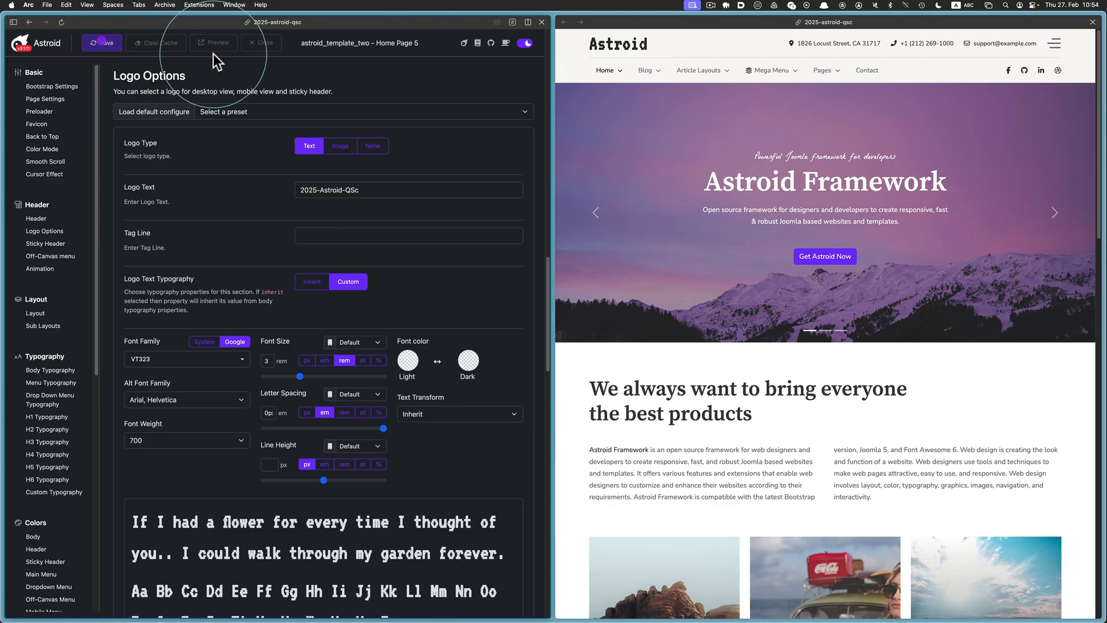
left_click(595, 22)
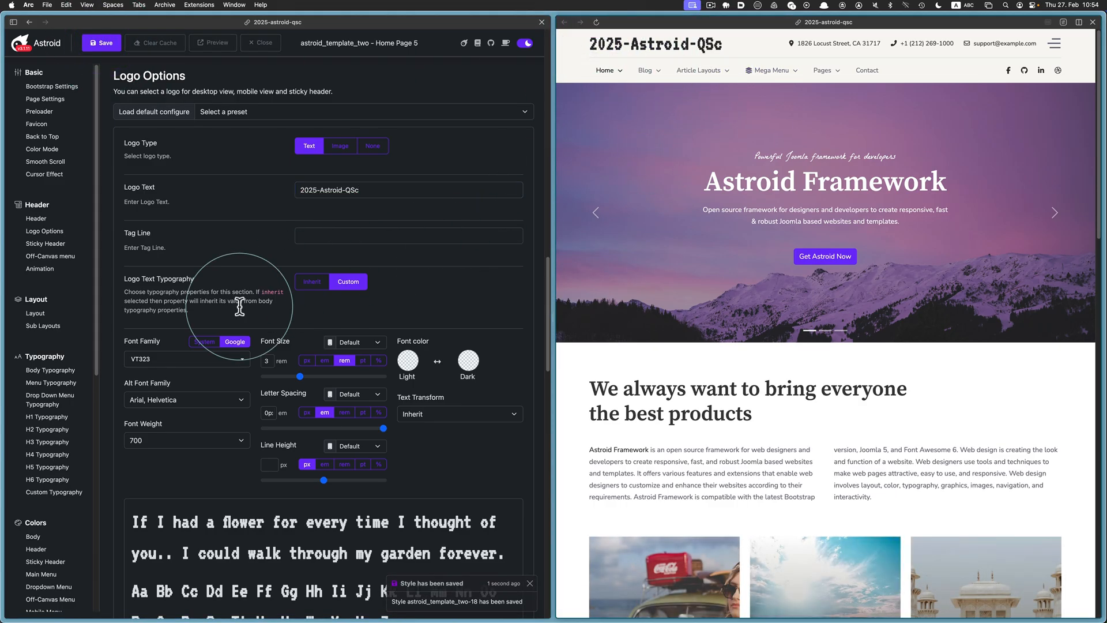
scroll(55, 386, "down", 5)
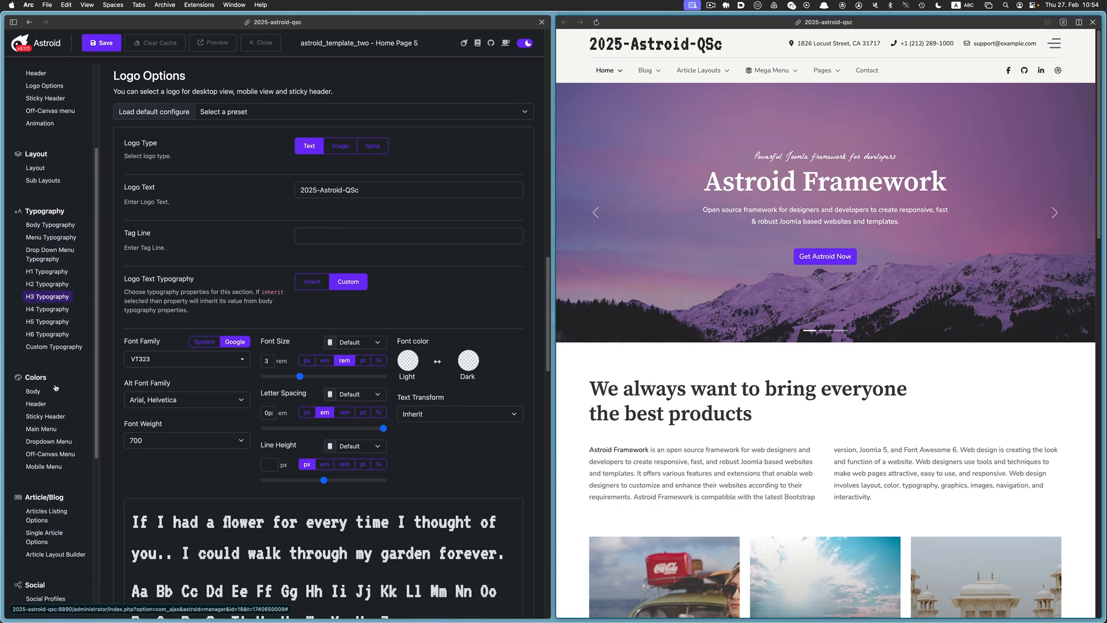
Paste hex #9461FB from the notes into the header Background Color picker
left_click(36, 404)
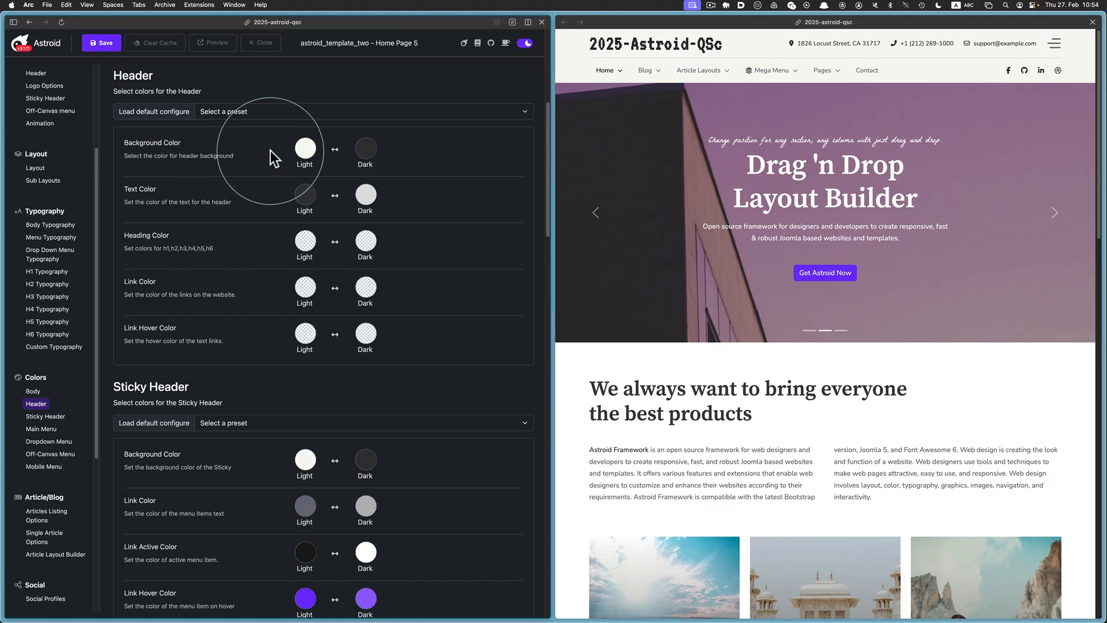
key("super+Tab")
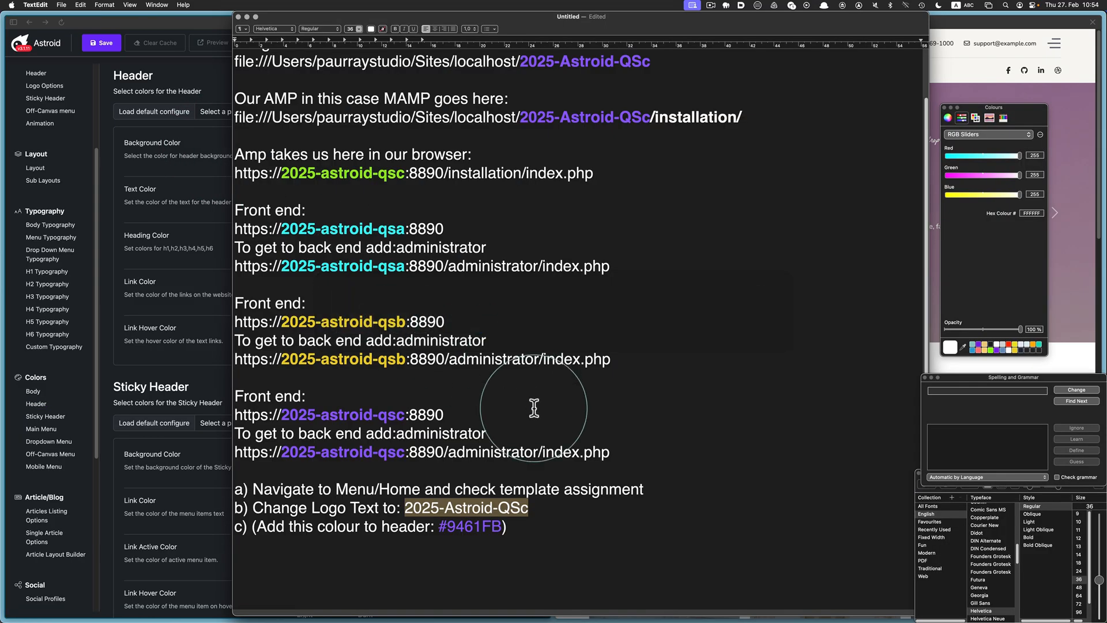
left_click_drag(500, 527, 443, 528)
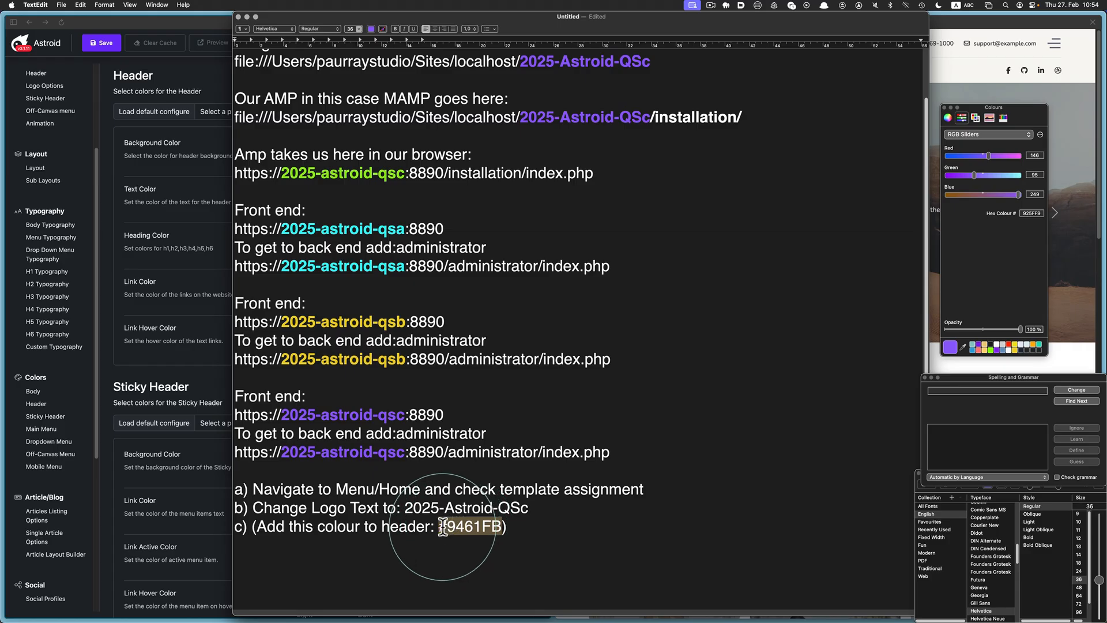
key("super+Tab")
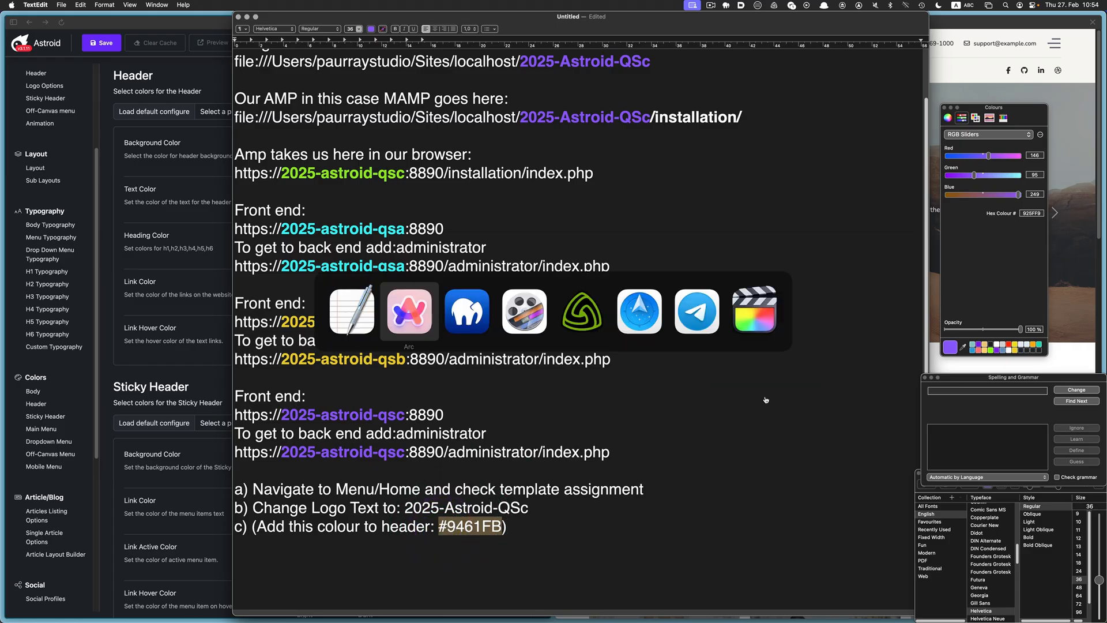
left_click(306, 149)
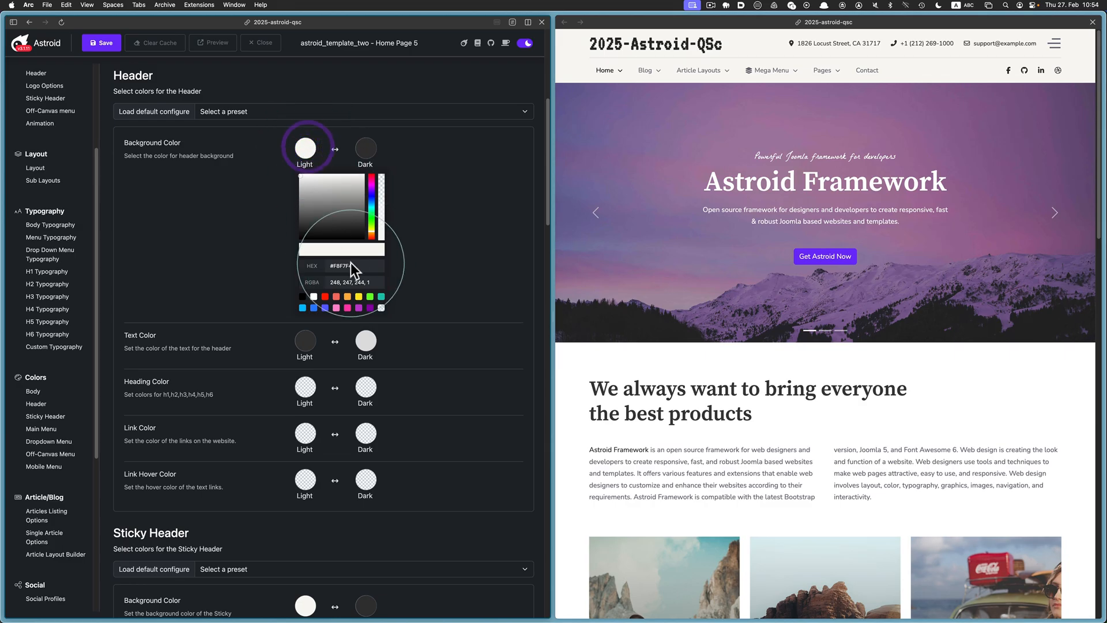
type("#9461FB")
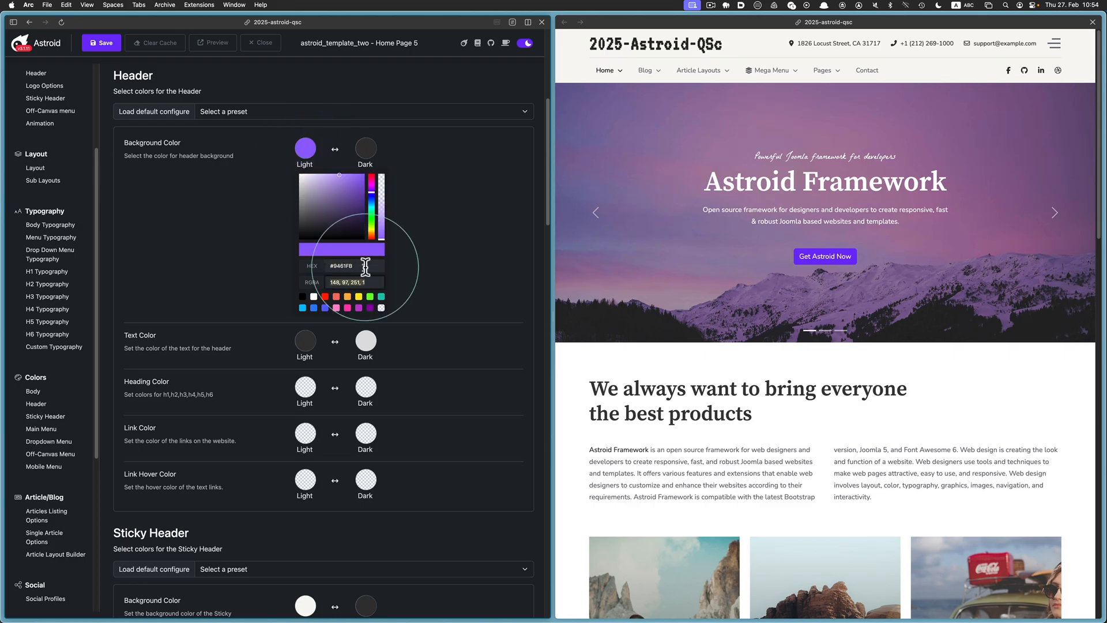
Save the header colour and reload the site preview to show the purple header
left_click(111, 44)
left_click(630, 149)
key("super+r")
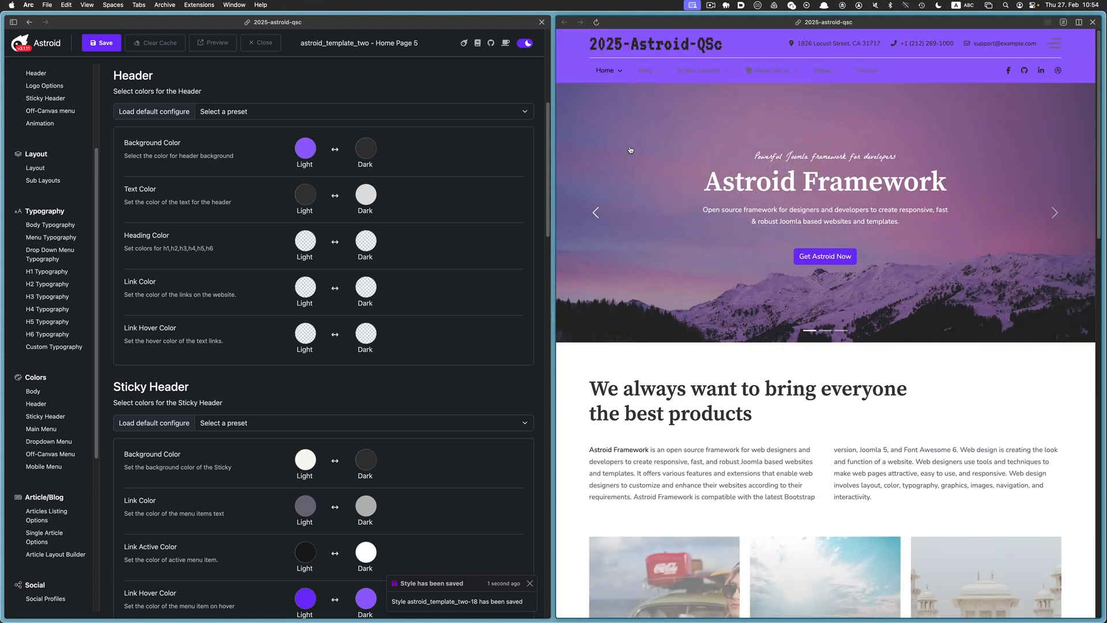